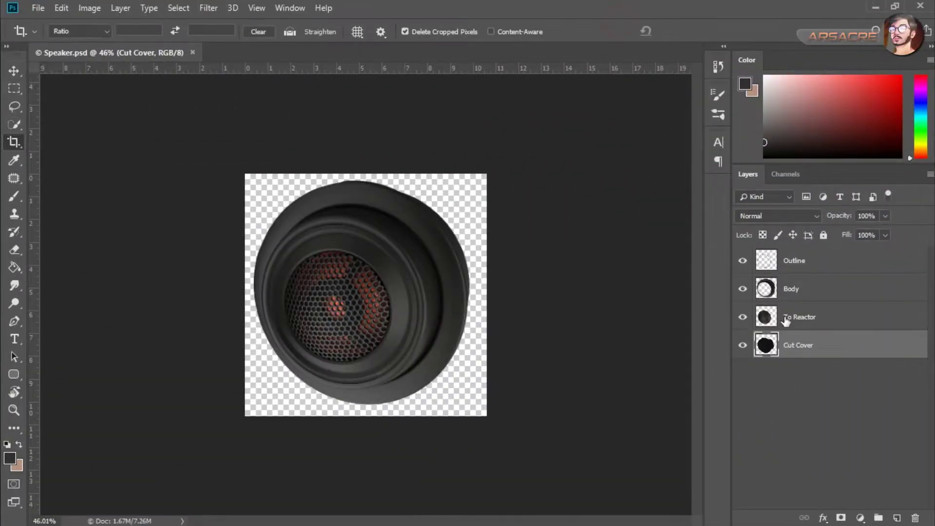
Hide the Outline, Body, To Reactor and Cut Cover layers of the speaker document for inspection one at a time.
{"action": "left_click", "coordinate": [767, 316]}
{"action": "left_click_drag", "start_coordinate": [742, 317], "coordinate": [746, 259]}
{"action": "left_click_drag", "start_coordinate": [325, 305], "coordinate": [336, 307]}
{"action": "left_click", "coordinate": [745, 347]}
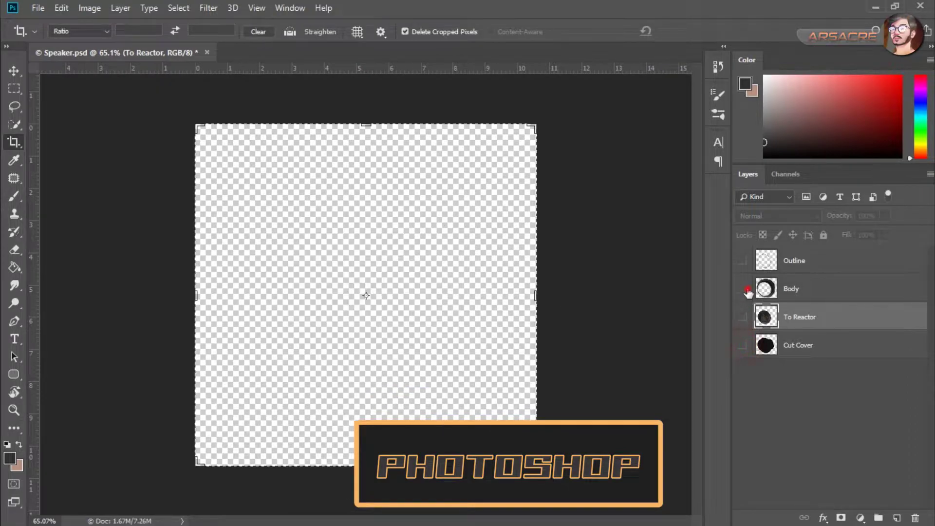
Show and select the Body layer, and show the Cut Cover layer behind it to examine both parts.
{"action": "left_click", "coordinate": [748, 290]}
{"action": "key", "text": "v"}
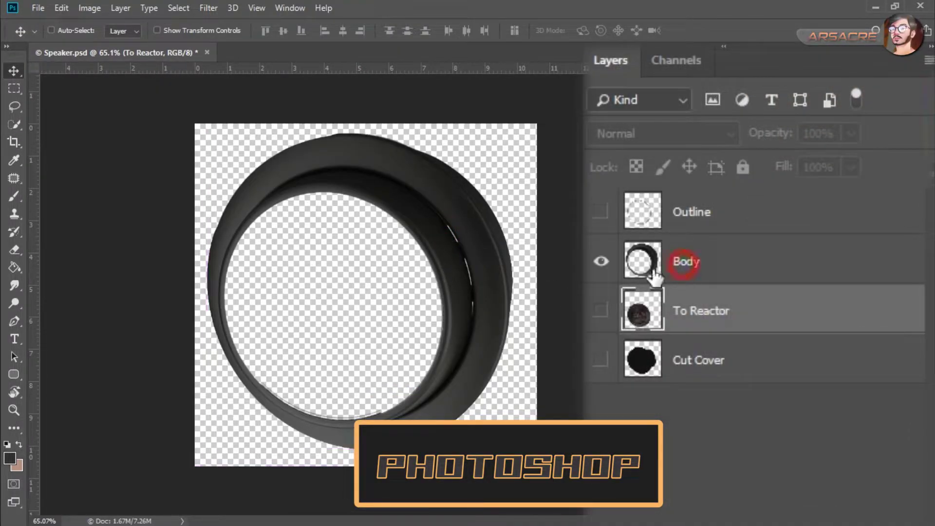
{"action": "left_click", "coordinate": [654, 272]}
{"action": "mouse_move", "coordinate": [400, 257]}
{"action": "left_mouse_down"}
{"action": "mouse_move", "coordinate": [414, 284]}
{"action": "mouse_move", "coordinate": [406, 258]}
{"action": "left_mouse_up"}
{"action": "left_click", "coordinate": [601, 360]}
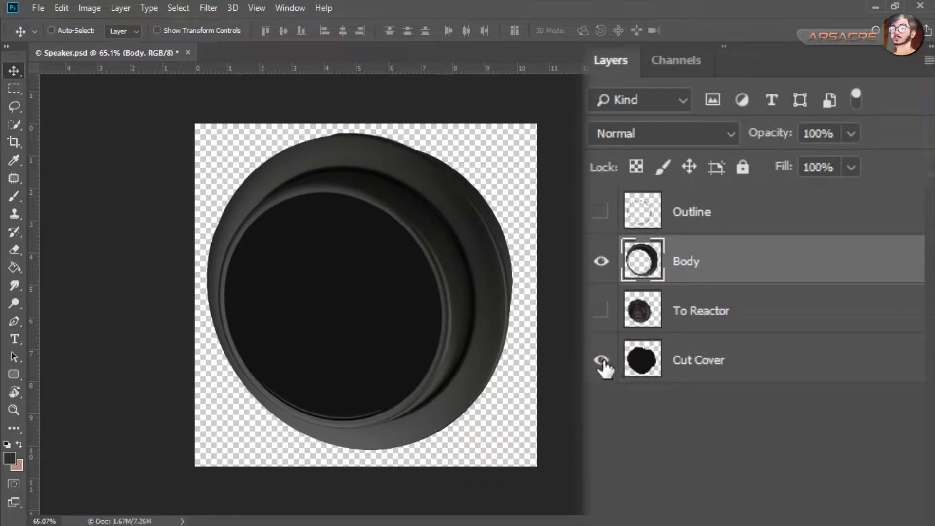
Show the To Reactor layer, try moving the speaker cone within the body, and undo the move.
{"action": "left_click", "coordinate": [602, 310]}
{"action": "left_click", "coordinate": [642, 319]}
{"action": "left_click_drag", "start_coordinate": [351, 314], "coordinate": [312, 341]}
{"action": "key", "text": "ctrl+z"}
Toggle the Outline layer's visibility and select it to examine what it adds around the speaker cone.
{"action": "left_click", "coordinate": [677, 362]}
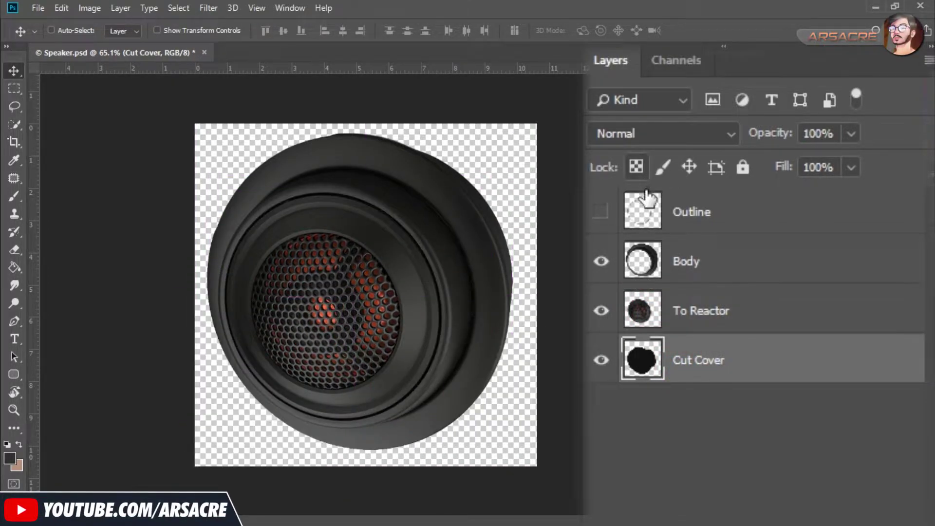
{"action": "left_click", "coordinate": [601, 212]}
{"action": "left_click", "coordinate": [638, 222]}
{"action": "left_click_drag", "start_coordinate": [341, 293], "coordinate": [535, 287]}
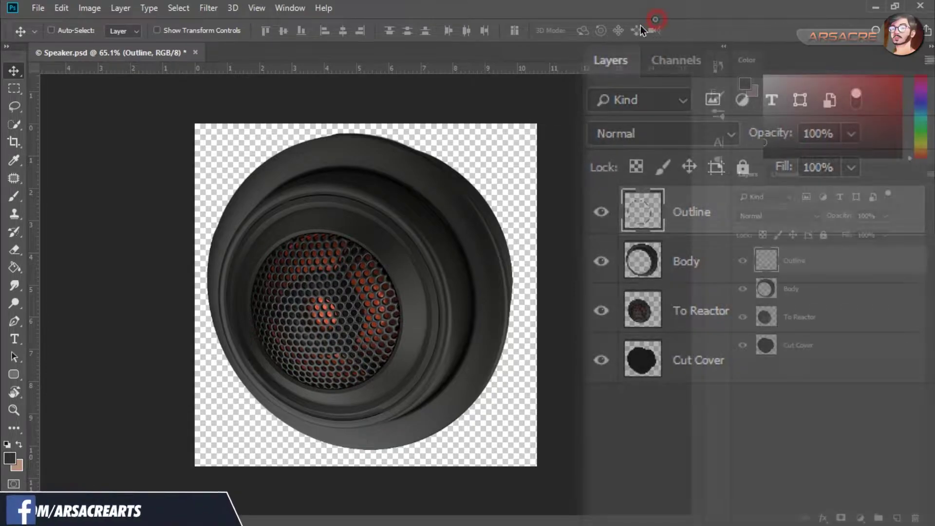
Save the document as Speaker.psd in the BassBoosted Spectrum folder, replacing the existing file.
{"action": "key", "text": "ctrl+shift+s"}
{"action": "left_click", "coordinate": [356, 142]}
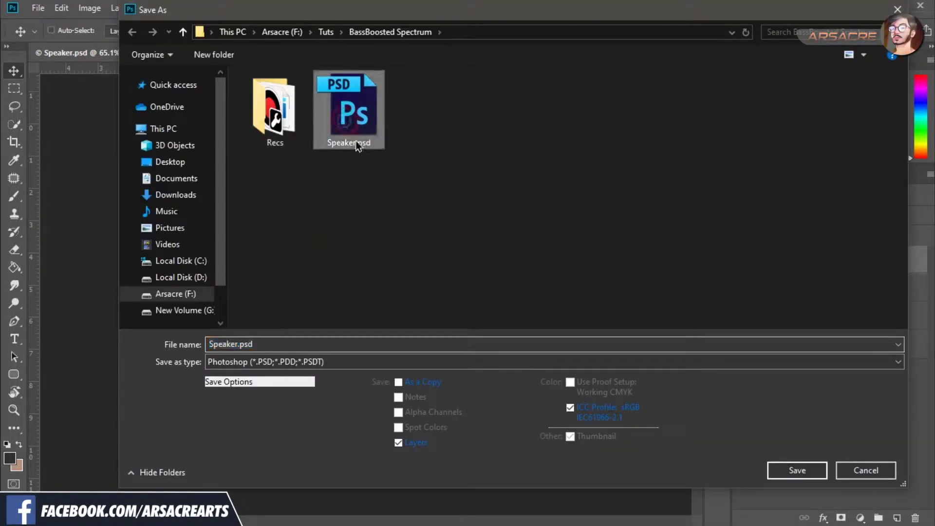
{"action": "left_click", "coordinate": [798, 469]}
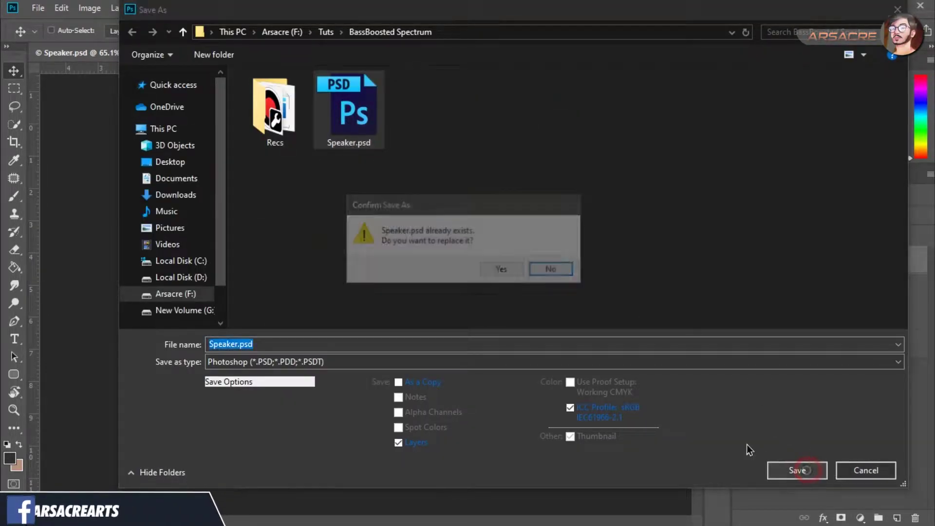
{"action": "left_click", "coordinate": [502, 269]}
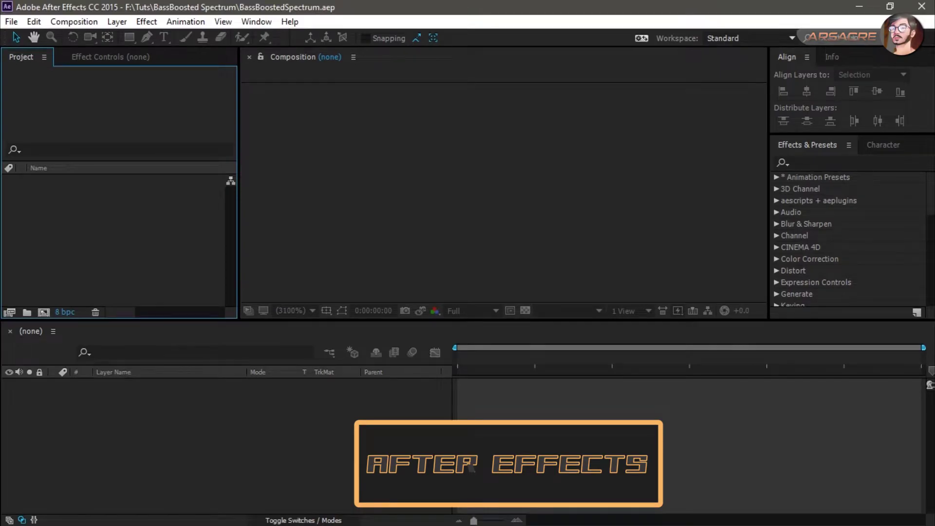
In After Effects, import Speaker.psd as Composition - Retain Layer Sizes and select the imported Speaker composition.
{"action": "right_click", "coordinate": [113, 215]}
{"action": "left_click", "coordinate": [156, 288]}
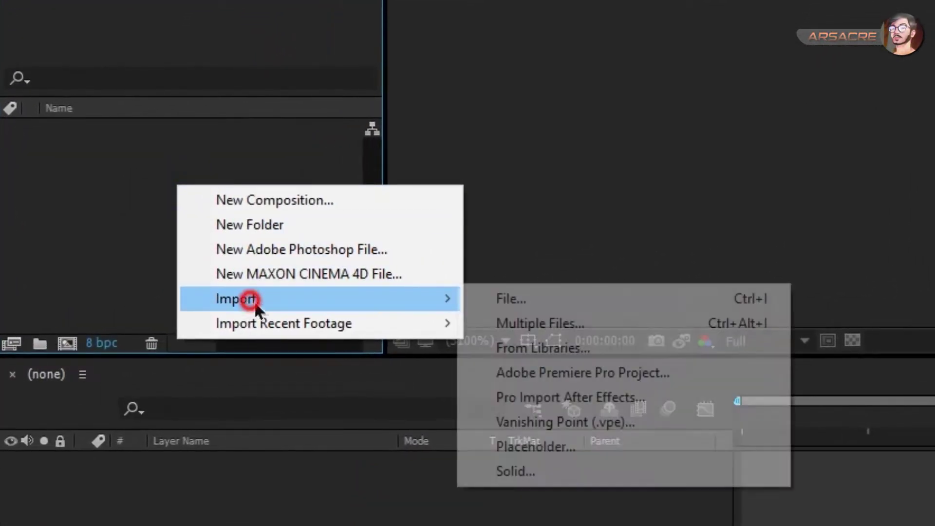
{"action": "left_click", "coordinate": [565, 299]}
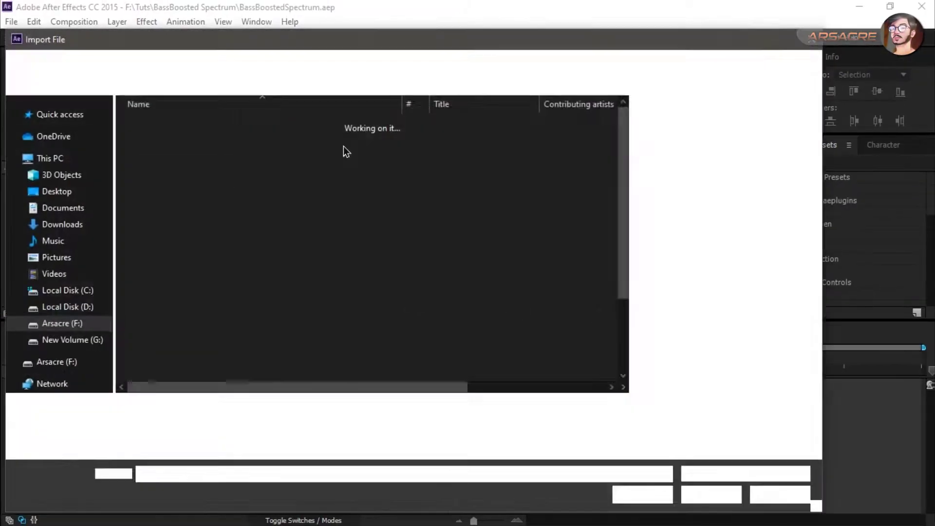
{"action": "left_click", "coordinate": [514, 163]}
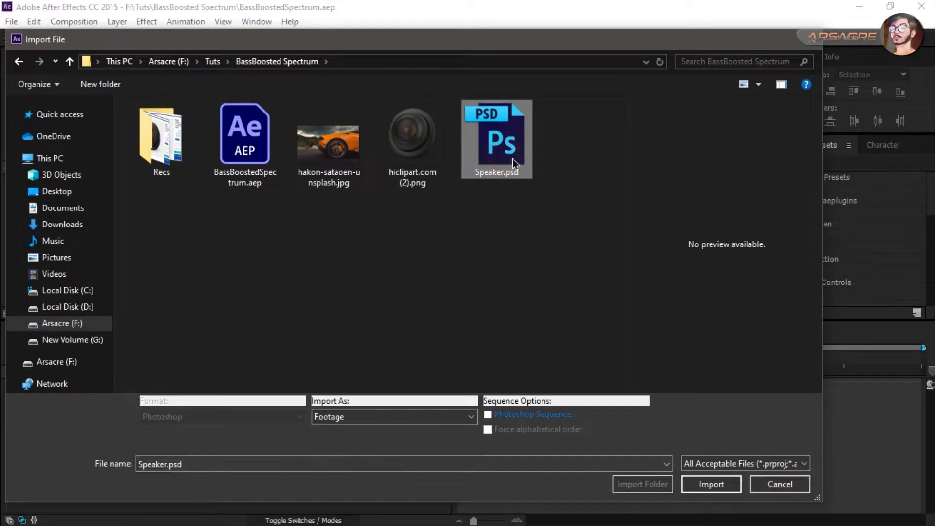
{"action": "left_click", "coordinate": [467, 417]}
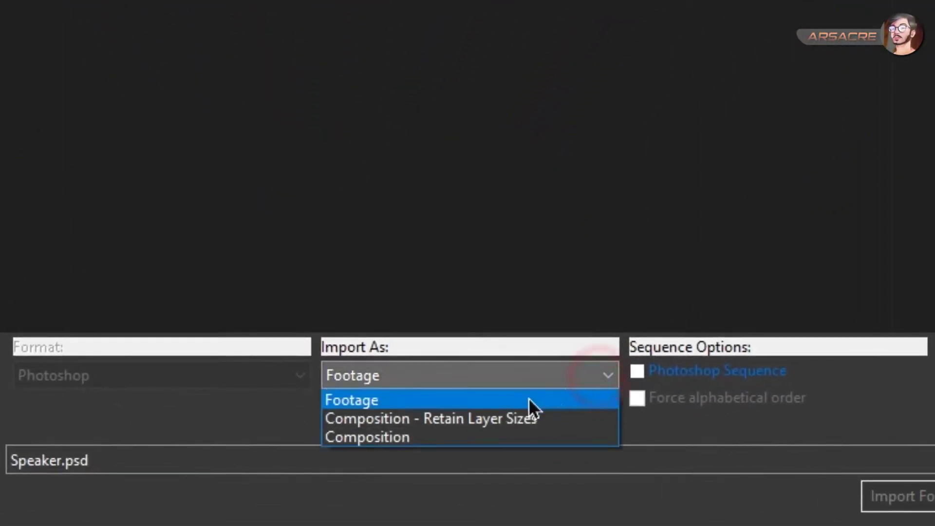
{"action": "left_click", "coordinate": [473, 420]}
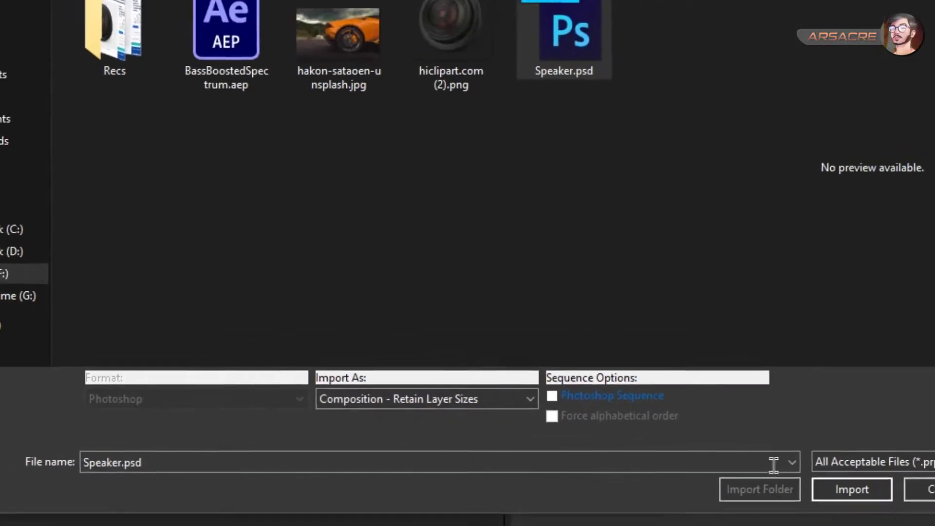
{"action": "left_click", "coordinate": [715, 485]}
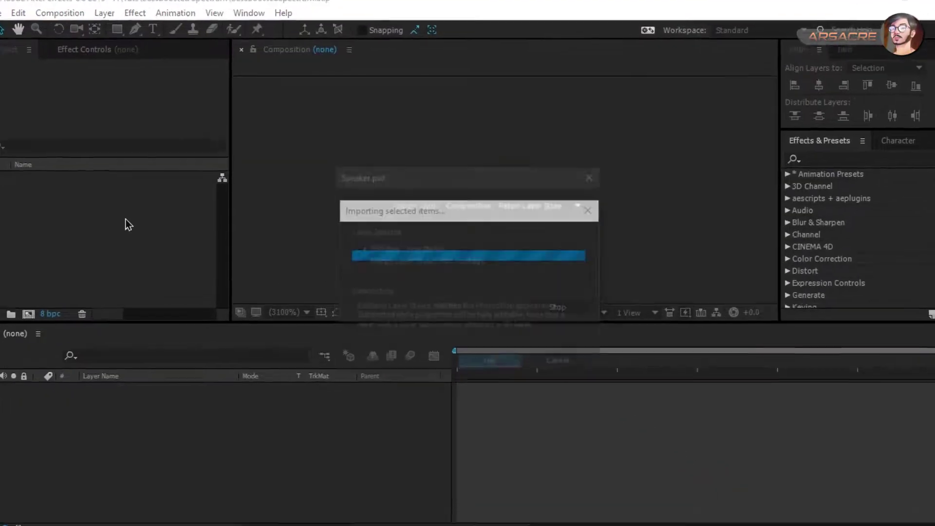
{"action": "left_click", "coordinate": [511, 431]}
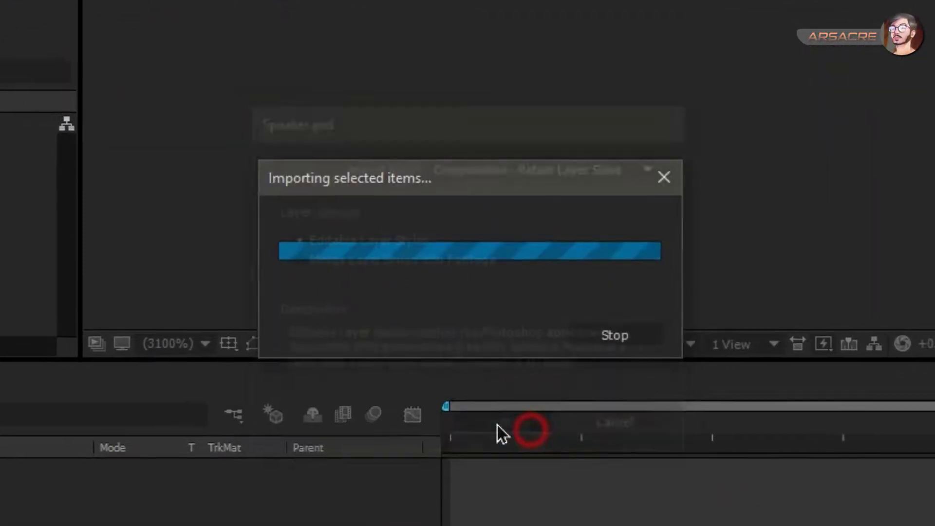
{"action": "left_click", "coordinate": [51, 195]}
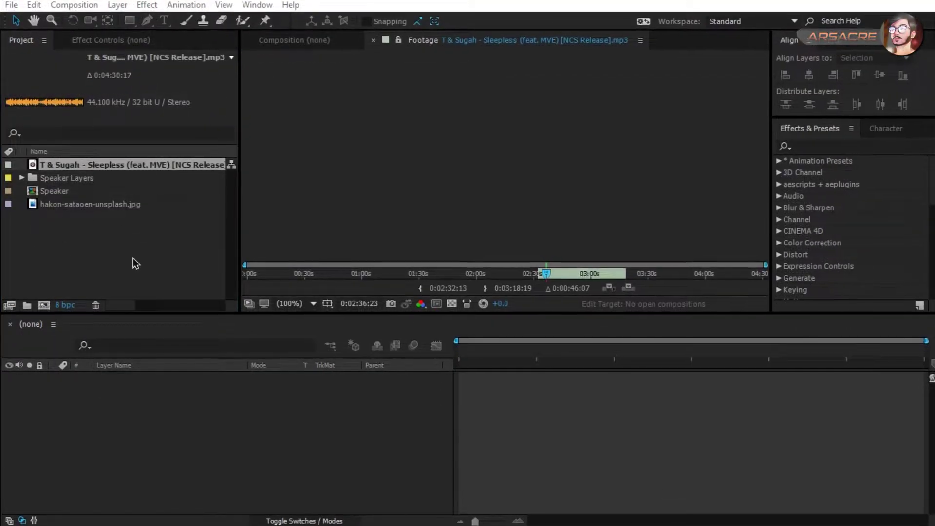
Start a new composition named RENDER with a width of 1920 px and a height of 1080 px.
{"action": "left_click", "coordinate": [132, 261]}
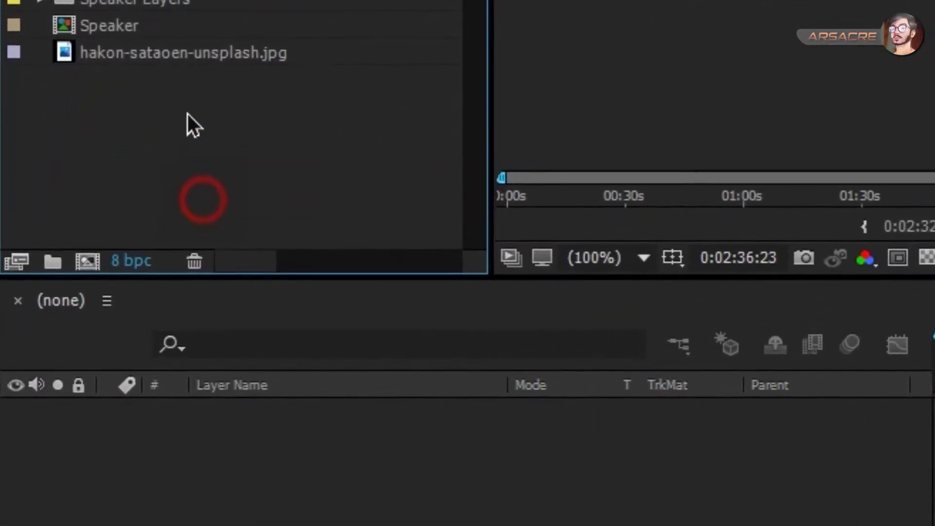
{"action": "left_click", "coordinate": [87, 261]}
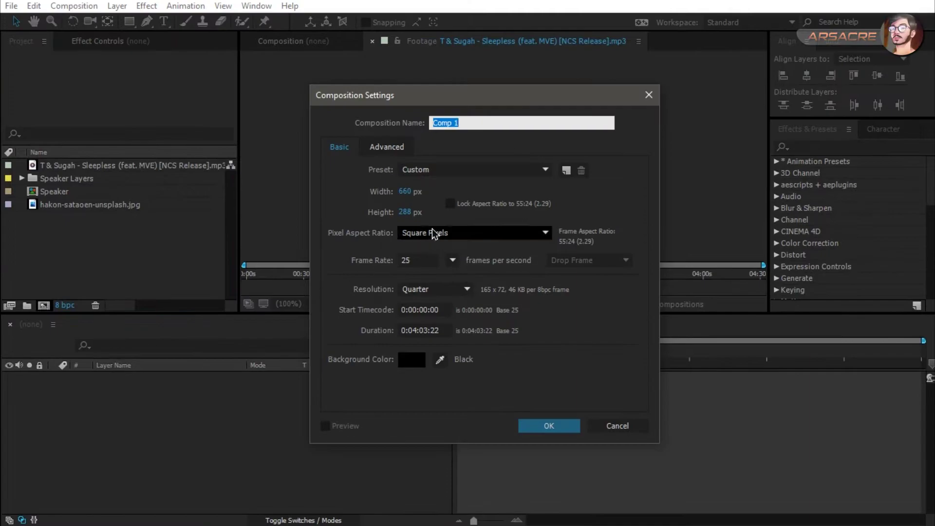
{"action": "type", "text": "RENDER"}
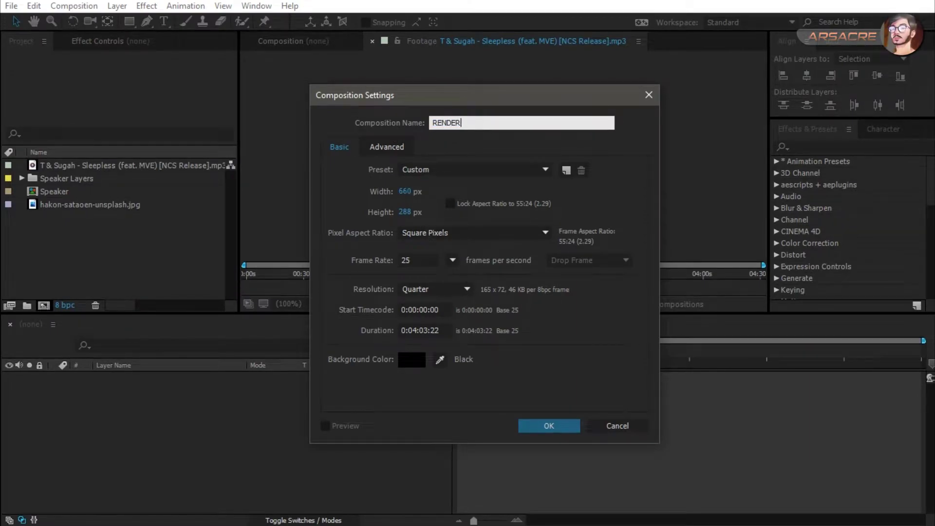
{"action": "left_click", "coordinate": [412, 190]}
{"action": "type", "text": "1"}
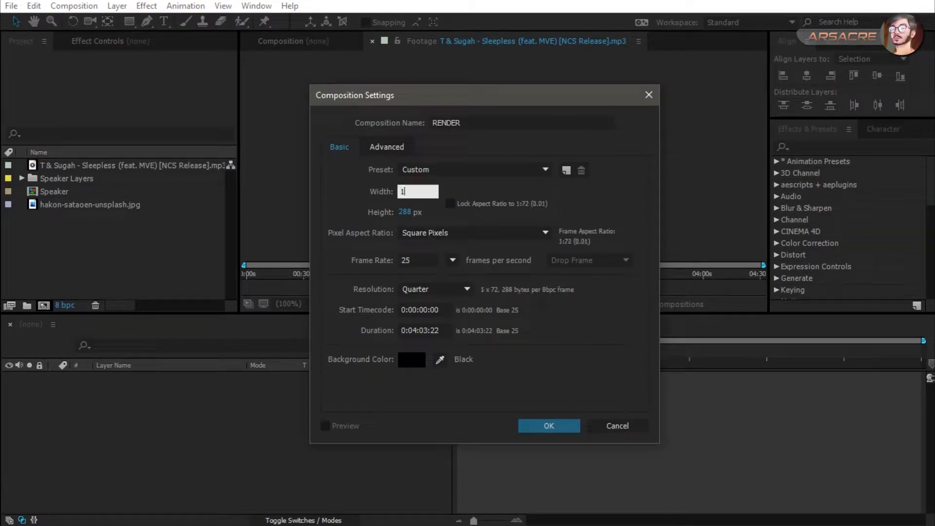
{"action": "type", "text": "920"}
{"action": "key", "text": "Tab"}
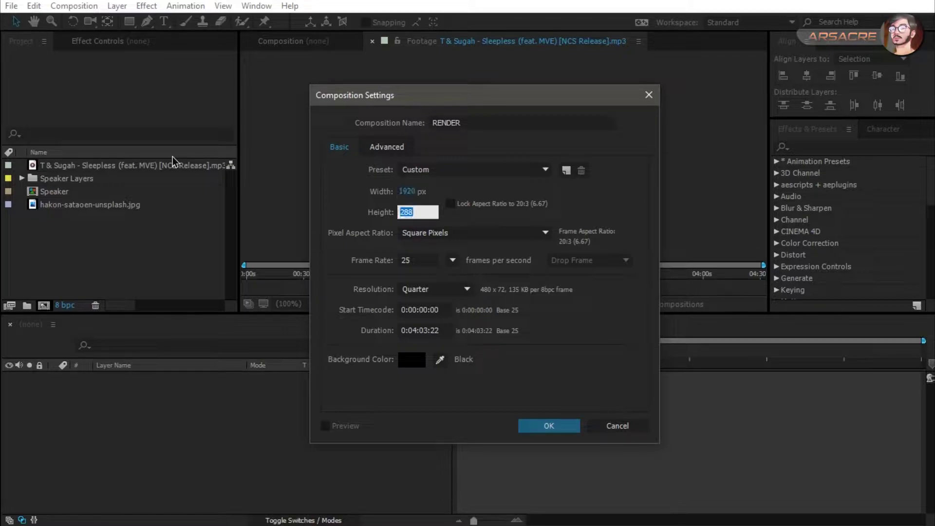
{"action": "type", "text": "1080"}
Set the RENDER composition's duration to 0:00:30:00 and create the composition.
{"action": "left_click", "coordinate": [414, 330]}
{"action": "key", "text": "BackSpace"}
{"action": "type", "text": "0"}
{"action": "key", "text": "Right"}
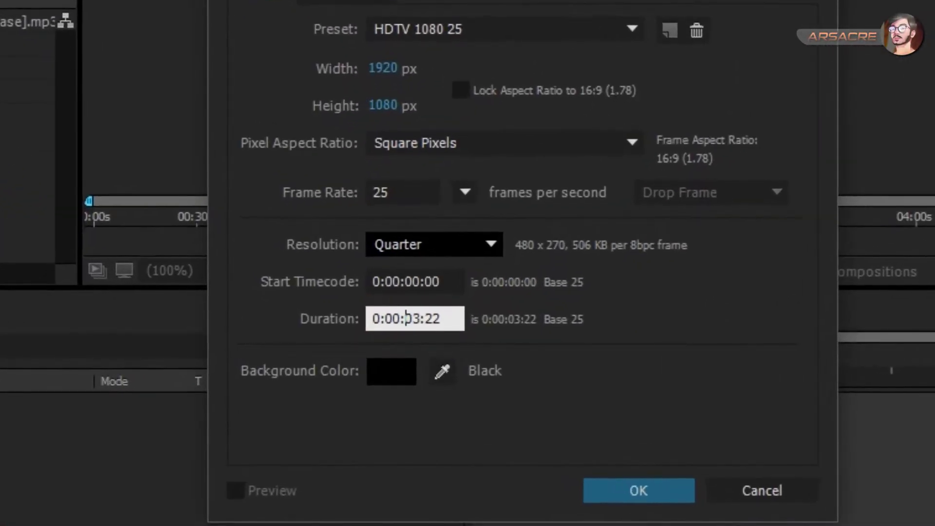
{"action": "key", "text": "Right"}
{"action": "key", "text": "Right"}
{"action": "key", "text": "BackSpace"}
{"action": "key", "text": "BackSpace"}
{"action": "type", "text": "3-0=="}
{"action": "key", "text": "BackSpace"}
{"action": "key", "text": "BackSpace"}
{"action": "key", "text": "BackSpace"}
{"action": "key", "text": "BackSpace"}
{"action": "type", "text": "0"}
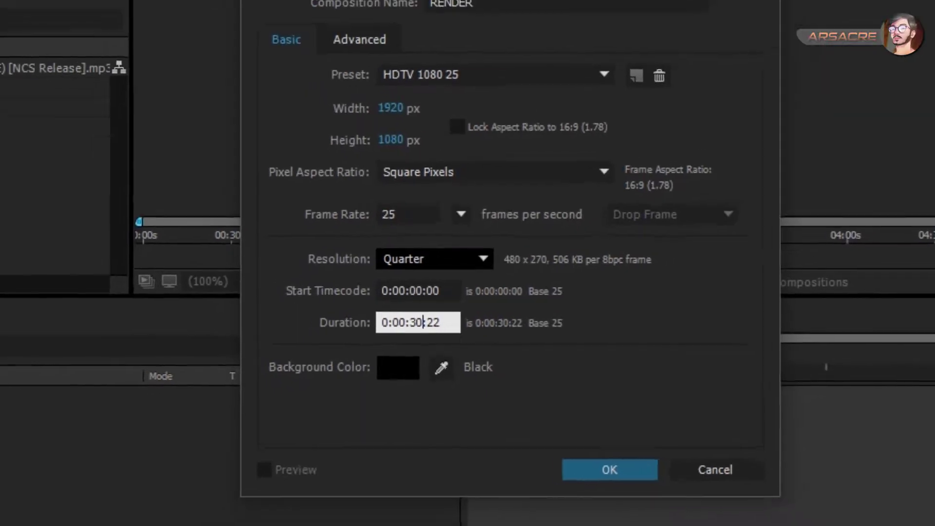
{"action": "key", "text": "Right"}
{"action": "key", "text": "Right"}
{"action": "key", "text": "Right"}
{"action": "key", "text": "BackSpace"}
{"action": "key", "text": "BackSpace"}
{"action": "type", "text": "00"}
{"action": "key", "text": "Return"}
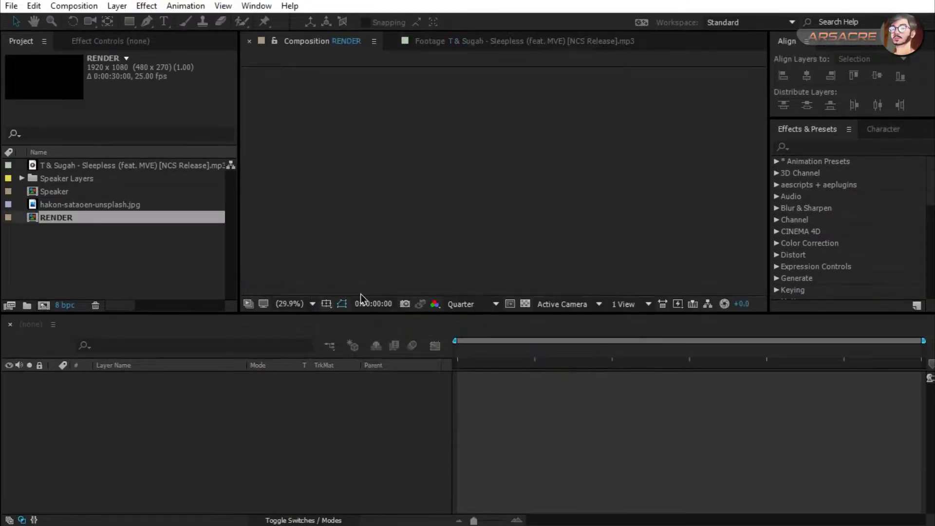
Add the orange car JPG from the project to the RENDER composition's timeline.
{"action": "left_click", "coordinate": [77, 268]}
{"action": "left_click", "coordinate": [58, 167]}
{"action": "left_click", "coordinate": [79, 261]}
{"action": "left_click", "coordinate": [63, 222]}
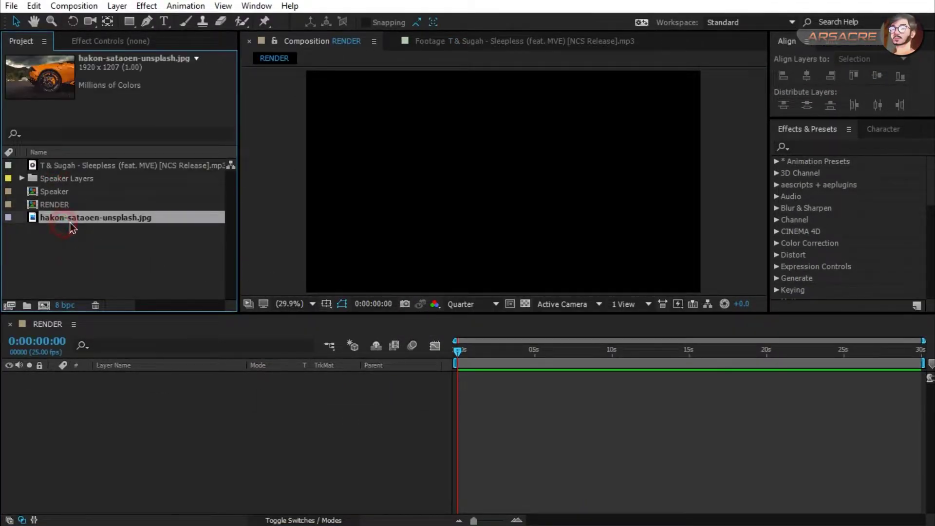
{"action": "left_click_drag", "start_coordinate": [71, 220], "coordinate": [226, 360]}
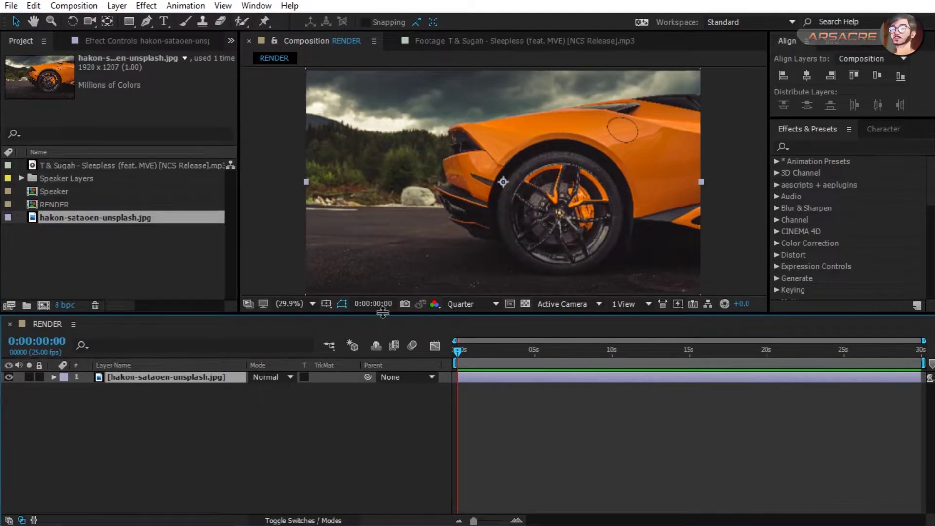
{"action": "left_click", "coordinate": [334, 410]}
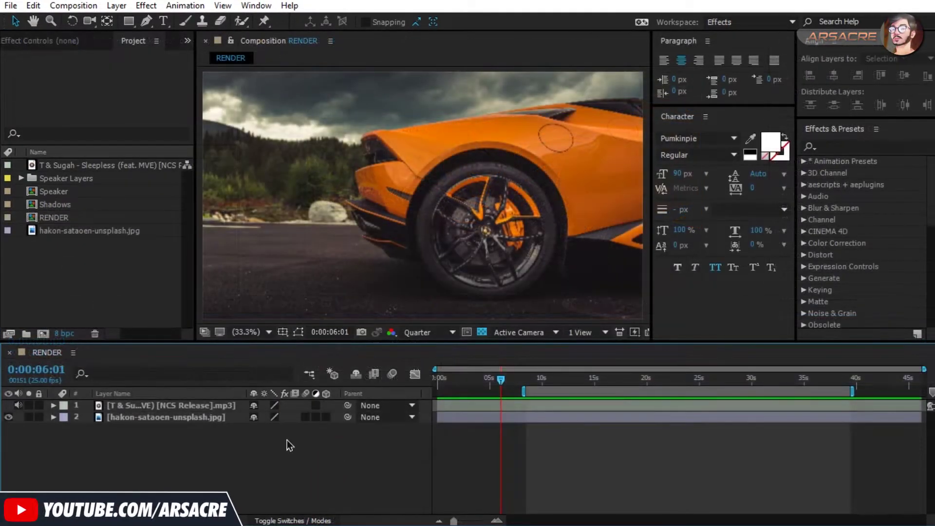
Create a white 1920 x 1080 px solid layer named Spectrum 1 in the RENDER composition.
{"action": "right_click", "coordinate": [261, 459]}
{"action": "mouse_move", "coordinate": [298, 319]}
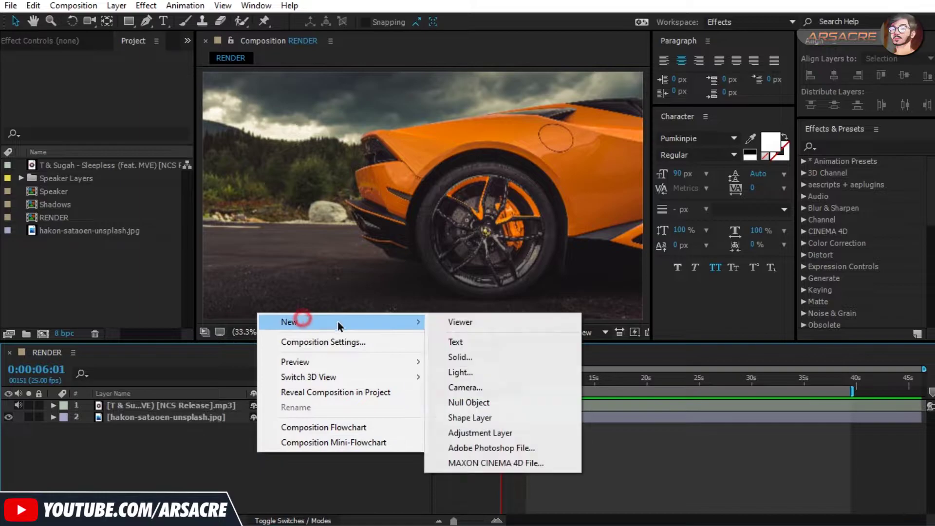
{"action": "left_click", "coordinate": [495, 357]}
{"action": "type", "text": "Spectrum 1"}
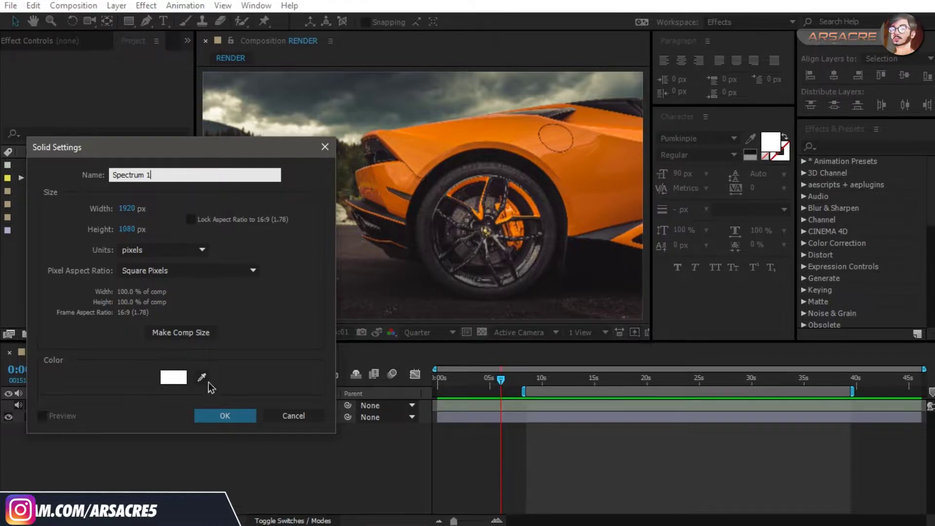
{"action": "left_click", "coordinate": [229, 418]}
Find the Audio Spectrum effect and apply it to the Spectrum 1 solid layer.
{"action": "left_click", "coordinate": [912, 139]}
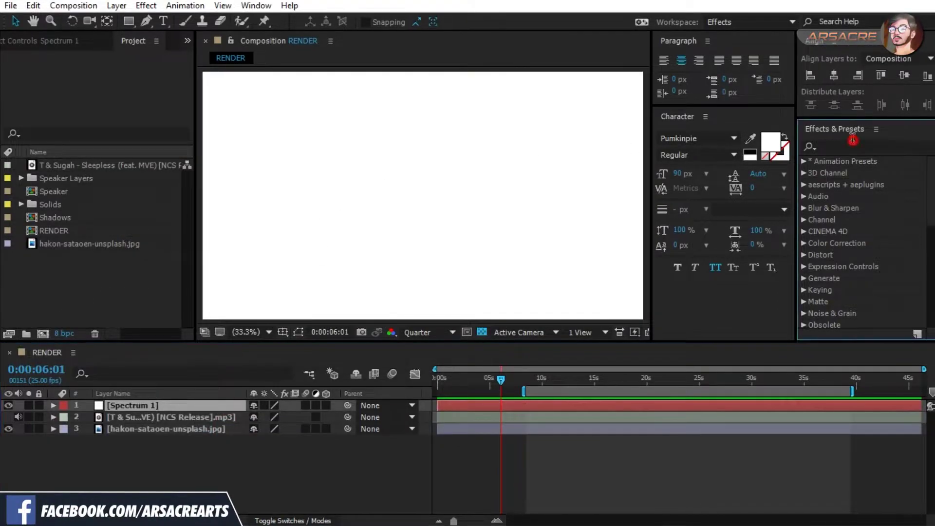
{"action": "left_click", "coordinate": [857, 146]}
{"action": "type", "text": "audio spec"}
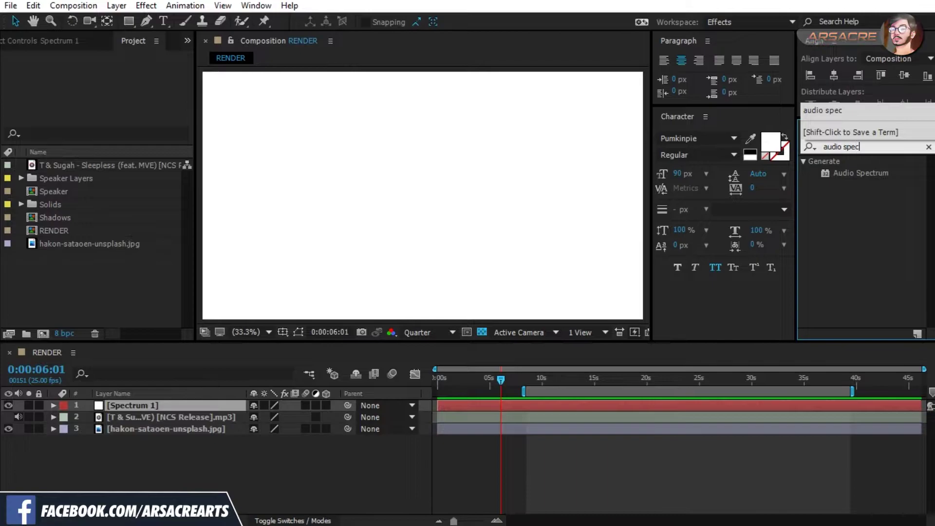
{"action": "left_click_drag", "start_coordinate": [861, 173], "coordinate": [170, 411]}
Rename the mp3 audio layer as MUSIC.
{"action": "left_click", "coordinate": [171, 416]}
{"action": "key", "text": "Return"}
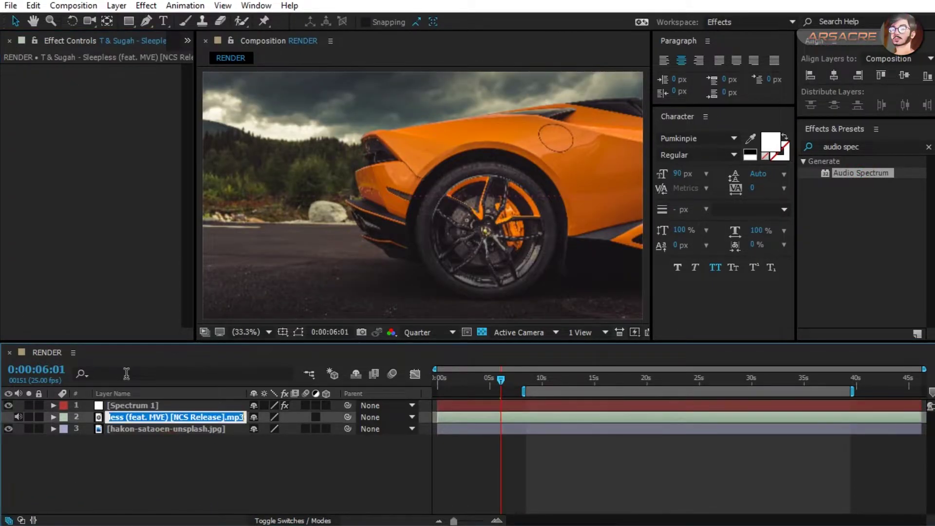
{"action": "type", "text": "MUSIC"}
{"action": "key", "text": "Return"}
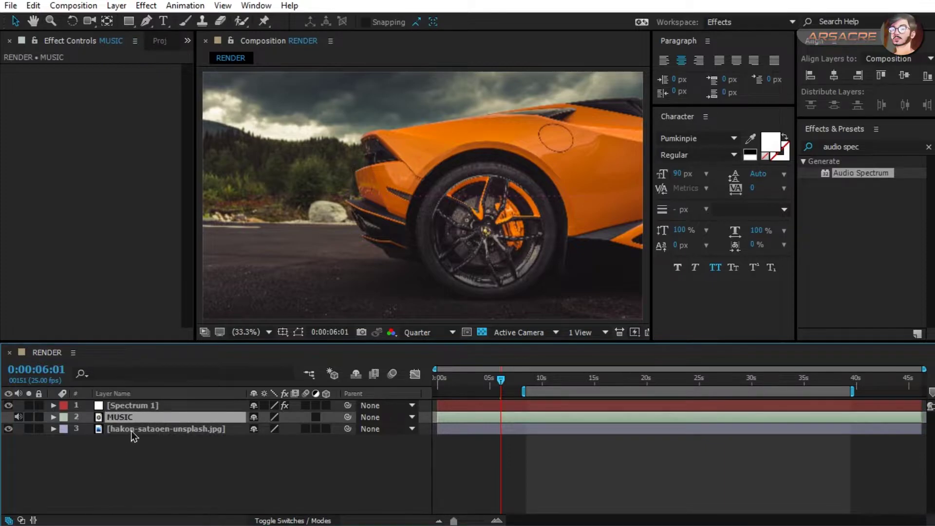
Rename the car picture layer as IMAGE.
{"action": "left_click", "coordinate": [134, 428]}
{"action": "key", "text": "Return"}
{"action": "type", "text": "IMAGE"}
{"action": "key", "text": "Return"}
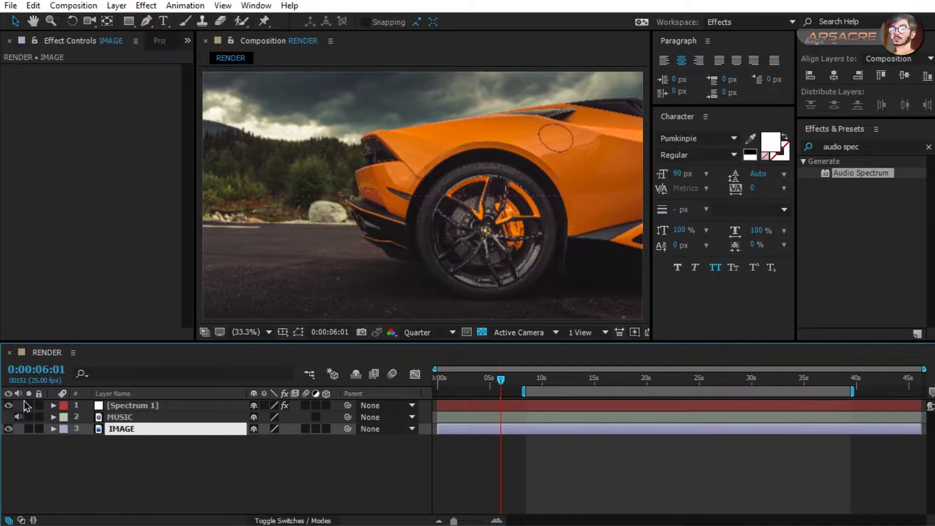
Set the Audio Spectrum effect on Spectrum 1 to use MUSIC as its audio layer.
{"action": "left_click", "coordinate": [136, 406]}
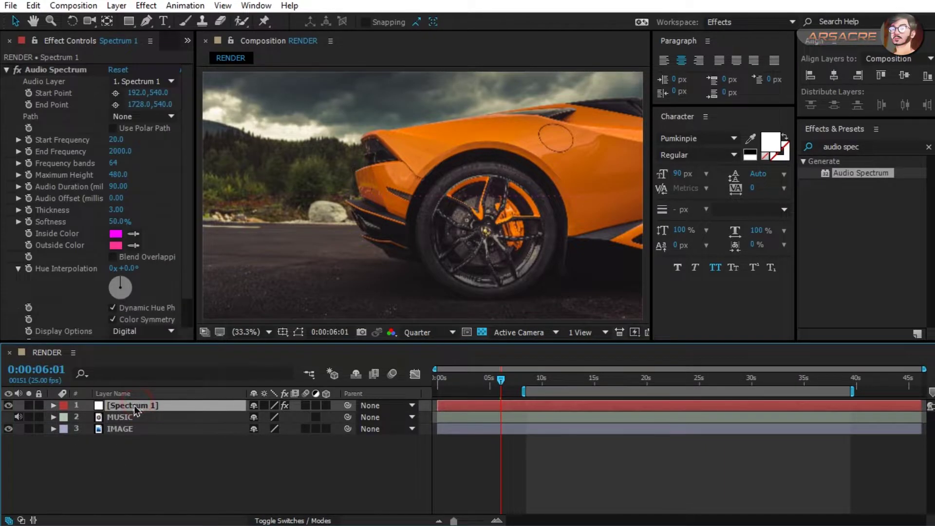
{"action": "left_click", "coordinate": [141, 82]}
{"action": "left_click", "coordinate": [150, 131]}
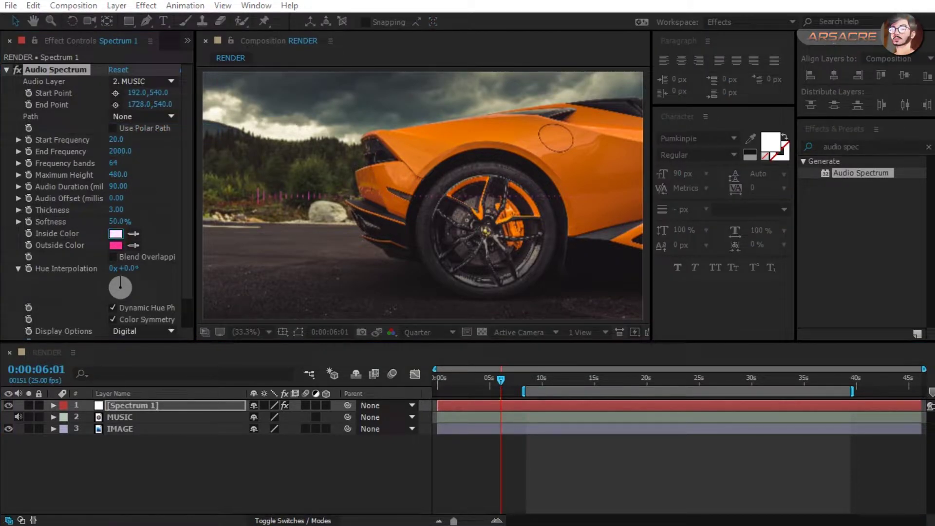
Change both the inside and outside colors of the audio spectrum to white.
{"action": "left_click", "coordinate": [115, 233]}
{"action": "left_click", "coordinate": [334, 167]}
{"action": "key", "text": "Return"}
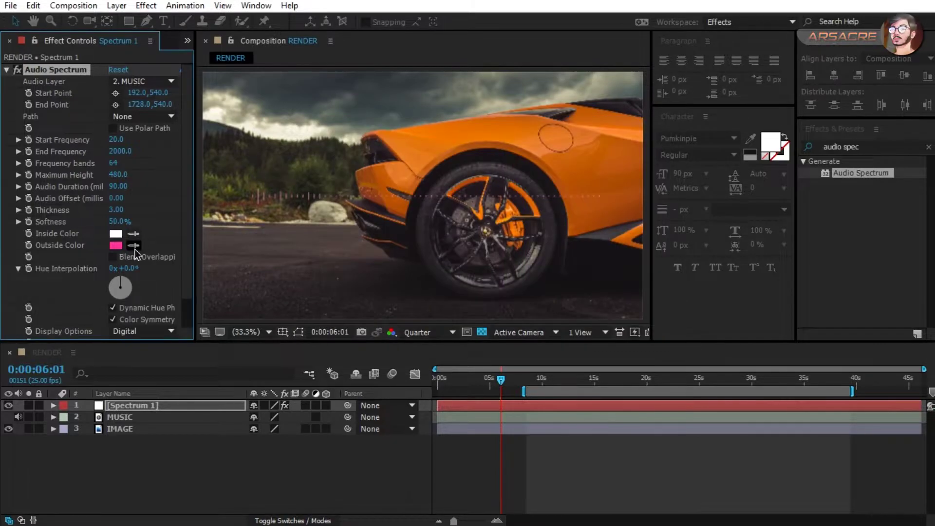
{"action": "left_click", "coordinate": [133, 244]}
{"action": "left_click", "coordinate": [115, 233]}
Set the spectrum's side options to Side A.
{"action": "scroll", "coordinate": [190, 302], "scroll_direction": "down", "scroll_amount": 2}
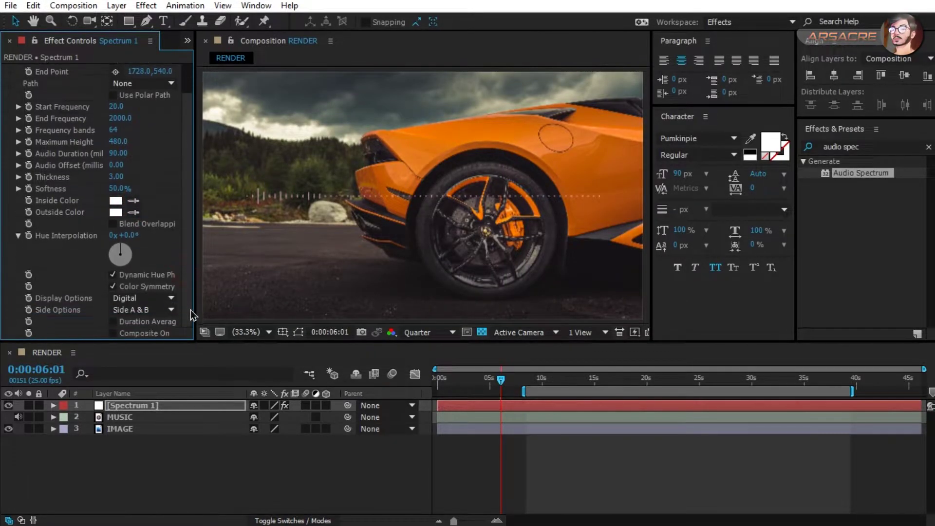
{"action": "left_click", "coordinate": [158, 309]}
{"action": "left_click", "coordinate": [144, 325]}
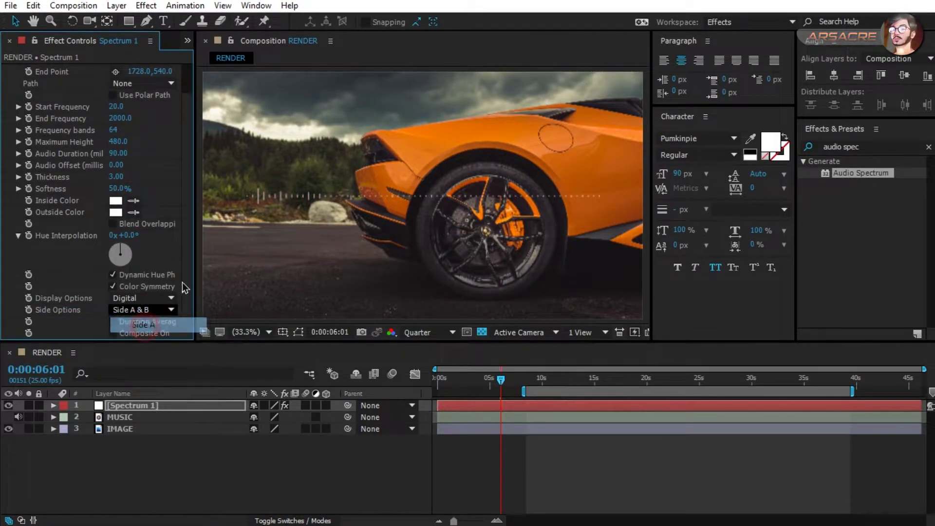
{"action": "scroll", "coordinate": [161, 253], "scroll_direction": "up", "scroll_amount": 2}
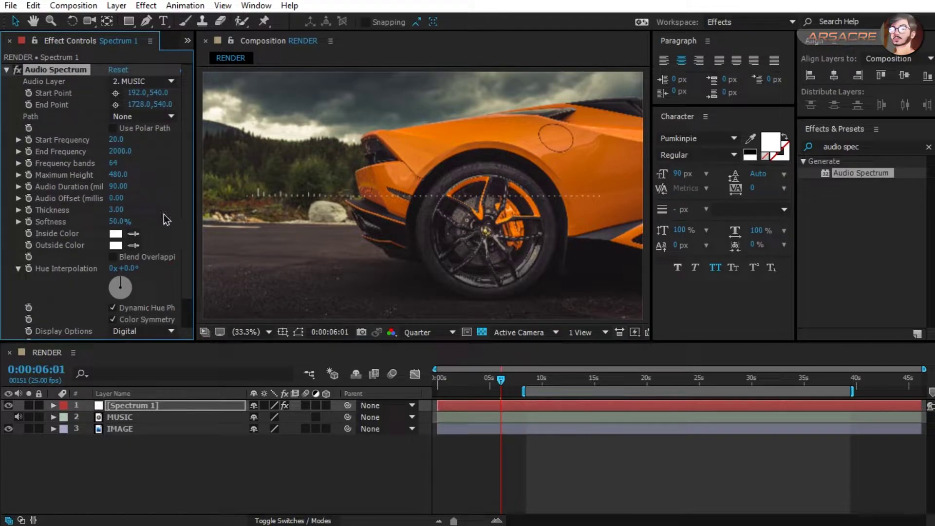
Set the spectrum's softness to 0%, end frequency to 580 and thickness to about 76.
{"action": "left_click_drag", "start_coordinate": [115, 221], "coordinate": [77, 223]}
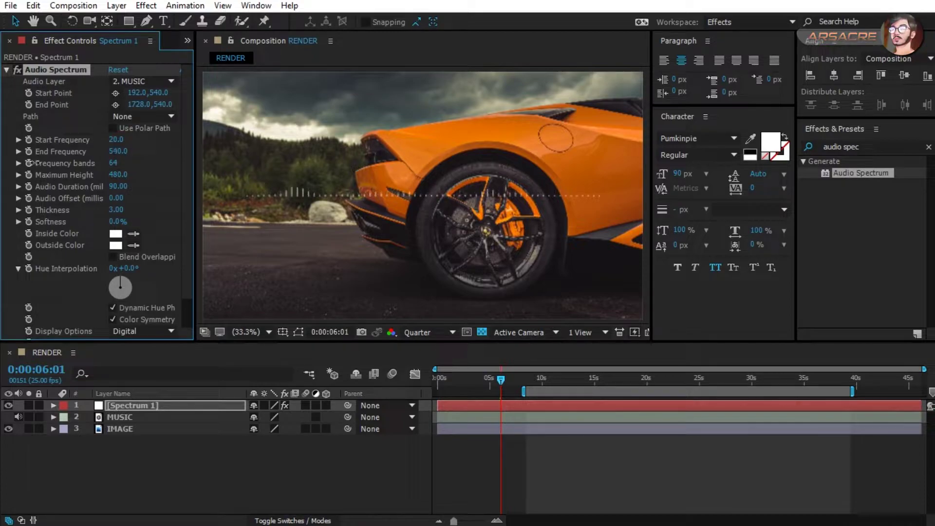
{"action": "left_click_drag", "start_coordinate": [116, 213], "coordinate": [55, 170]}
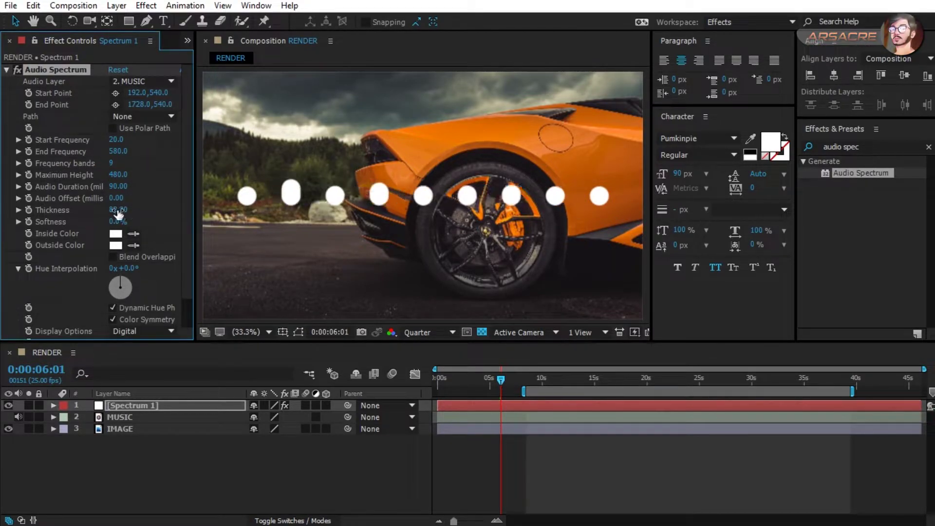
{"action": "left_click_drag", "start_coordinate": [116, 210], "coordinate": [16, 227]}
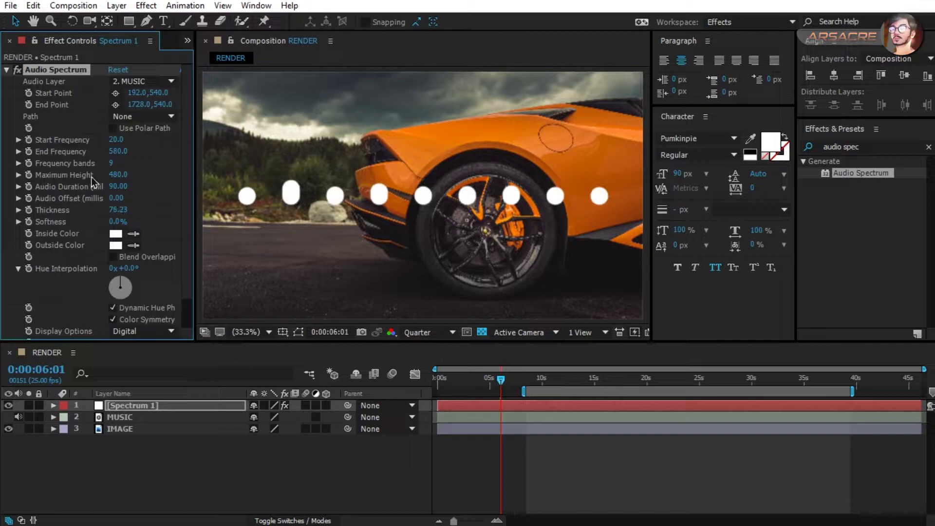
Set the spectrum's frequency bands to 15.
{"action": "left_click", "coordinate": [112, 165]}
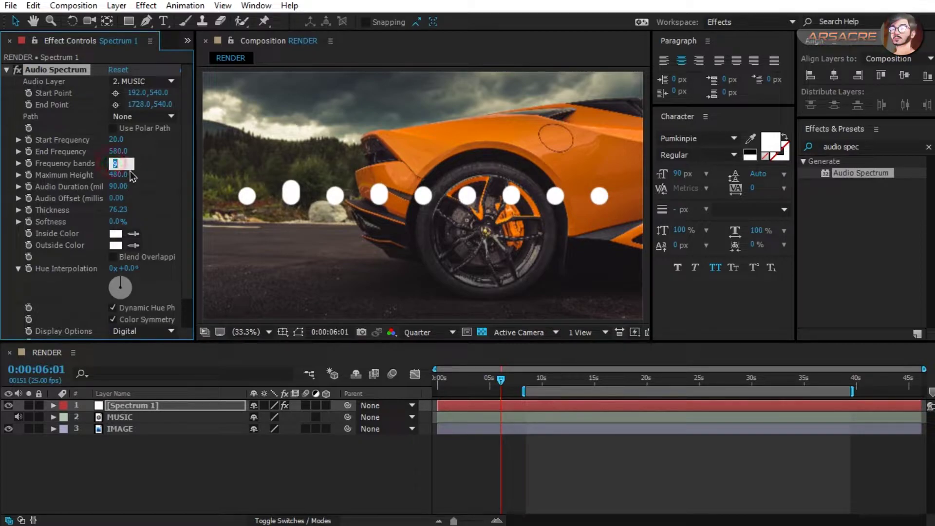
{"action": "type", "text": "15"}
{"action": "left_click", "coordinate": [138, 165]}
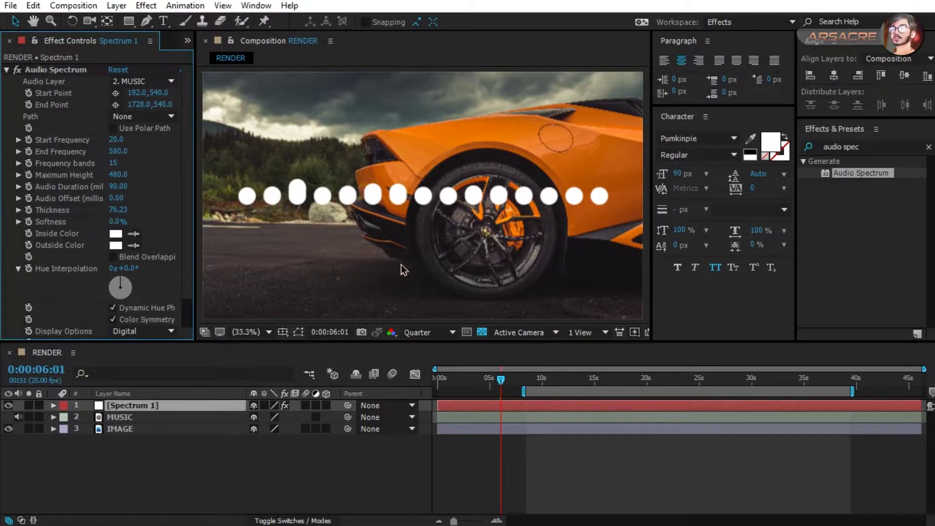
Lower the spectrum by setting the Y values of its end point and start point to 960.
{"action": "left_click", "coordinate": [62, 69]}
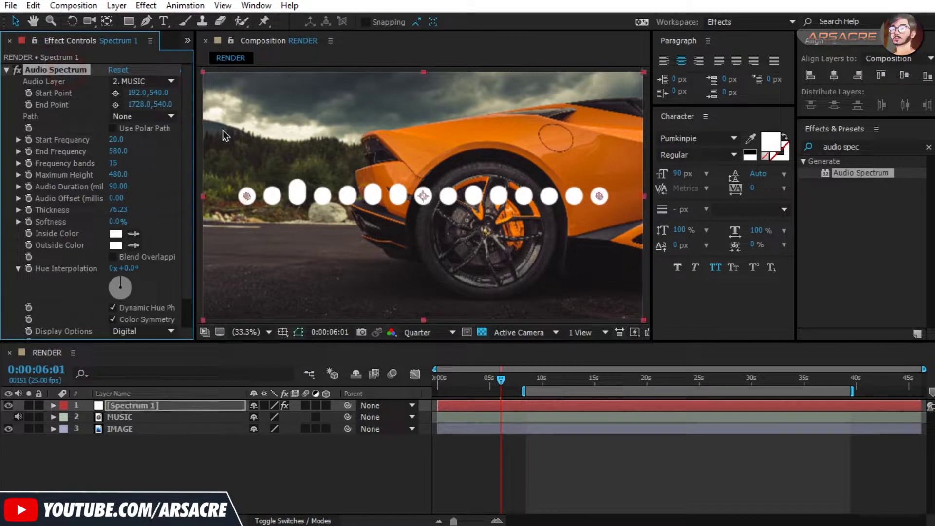
{"action": "left_click", "coordinate": [162, 105]}
{"action": "type", "text": "9"}
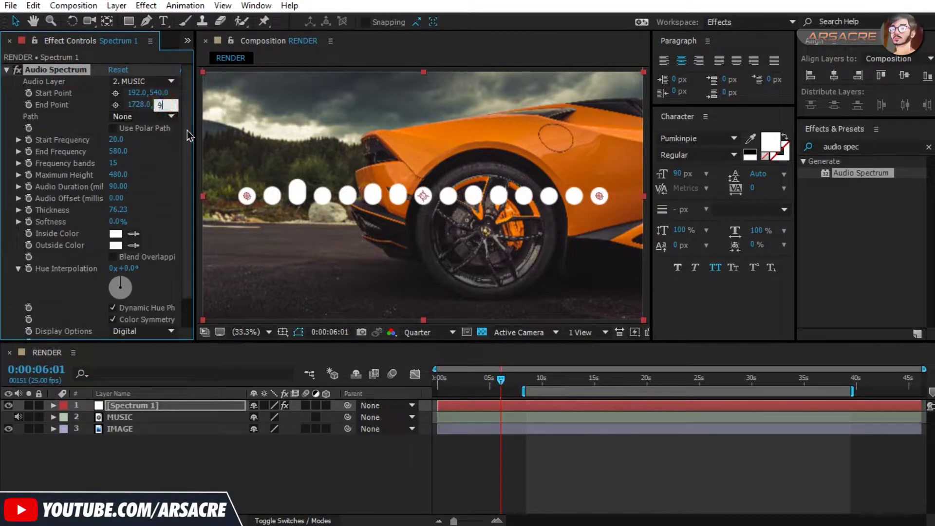
{"action": "type", "text": "60"}
{"action": "left_click_drag", "start_coordinate": [174, 106], "coordinate": [133, 110]}
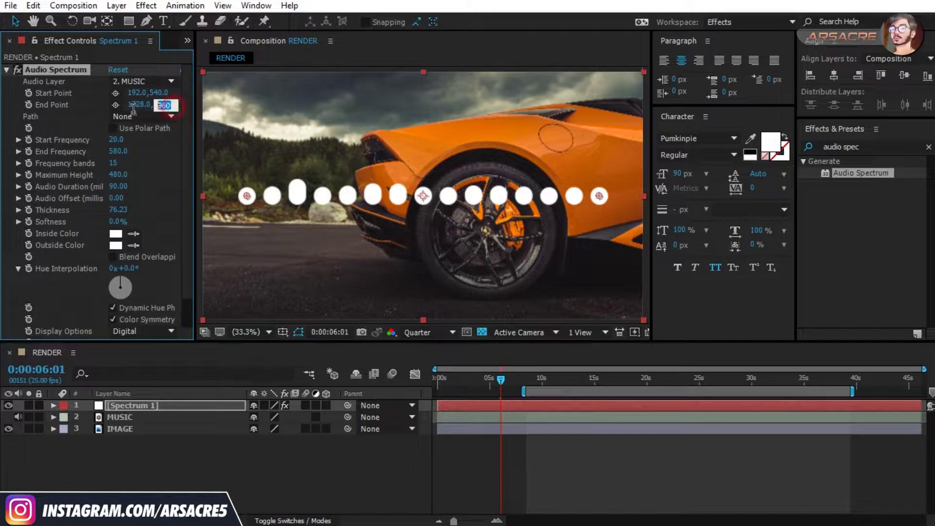
{"action": "left_click", "coordinate": [168, 142]}
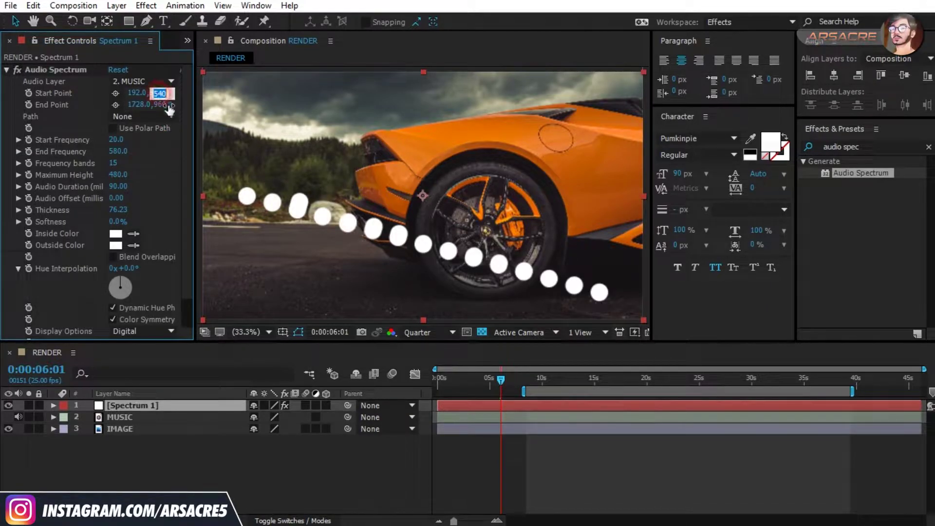
{"action": "left_click", "coordinate": [166, 142]}
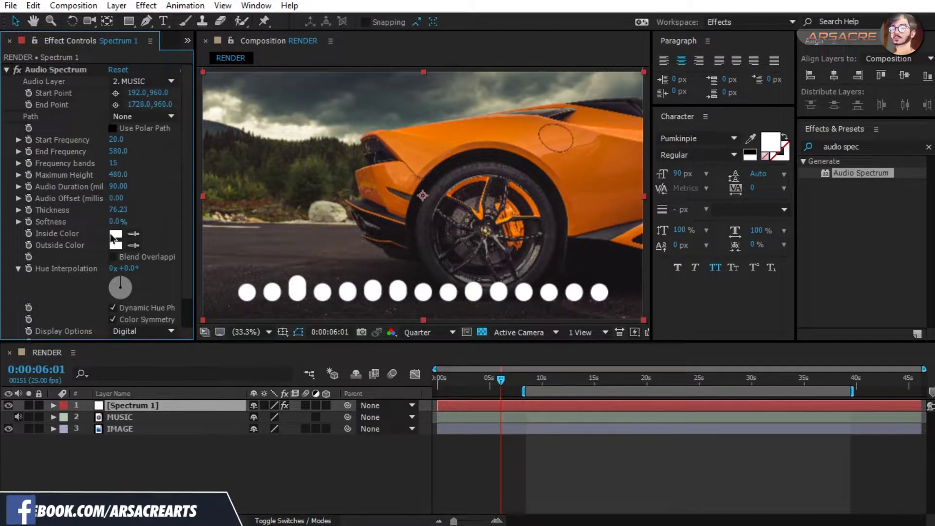
Preview the spectrum further along the timeline and set its end frequency to 341 and maximum height to 2640.
{"action": "left_click_drag", "start_coordinate": [551, 377], "coordinate": [609, 382]}
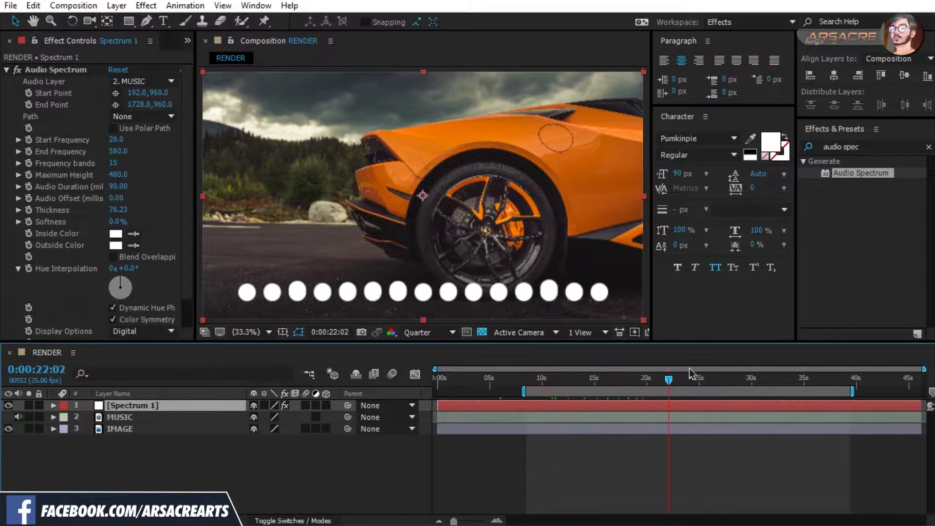
{"action": "left_click_drag", "start_coordinate": [688, 368], "coordinate": [724, 368]}
{"action": "left_click_drag", "start_coordinate": [117, 152], "coordinate": [127, 152]}
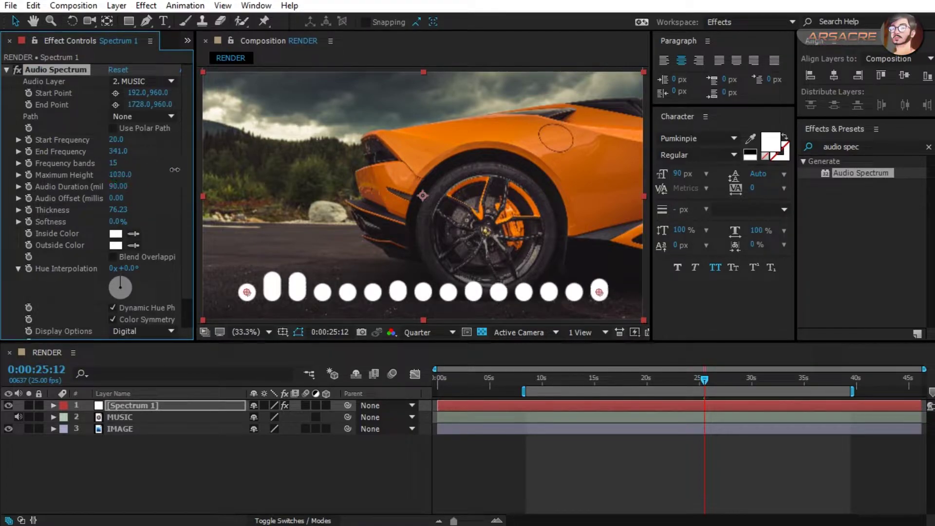
{"action": "left_click", "coordinate": [722, 380]}
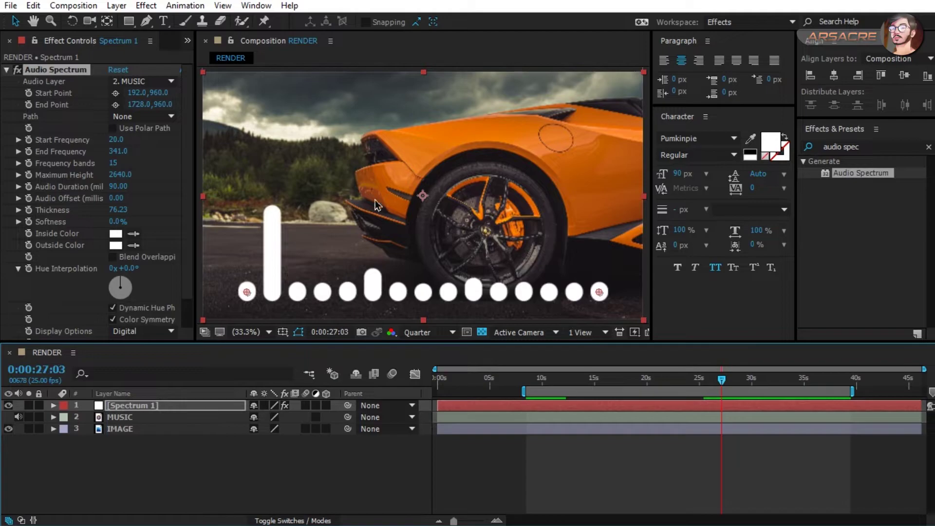
Collapse the Audio Spectrum settings and draw a rectangular mask on Spectrum 1 that cuts off the lower half of the row of dots.
{"action": "left_click", "coordinate": [7, 70]}
{"action": "left_click", "coordinate": [167, 459]}
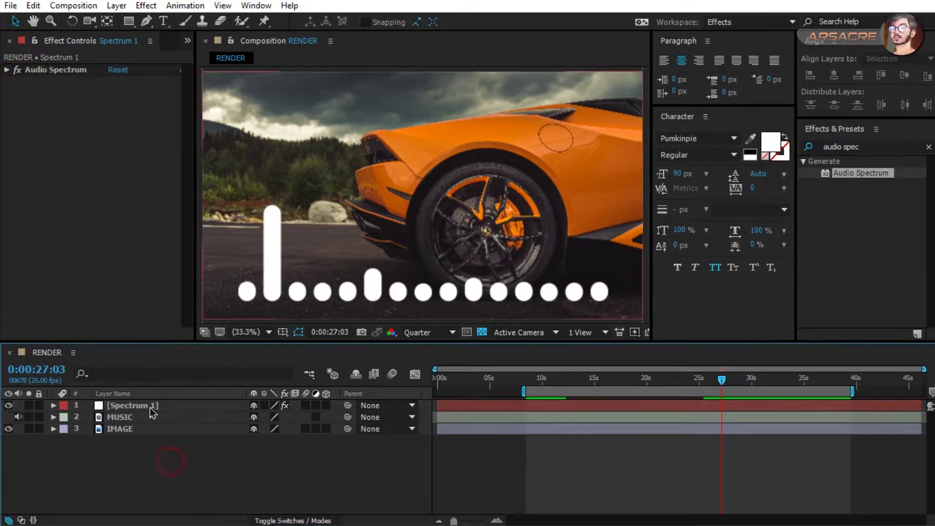
{"action": "left_click", "coordinate": [146, 406]}
{"action": "left_click", "coordinate": [128, 22]}
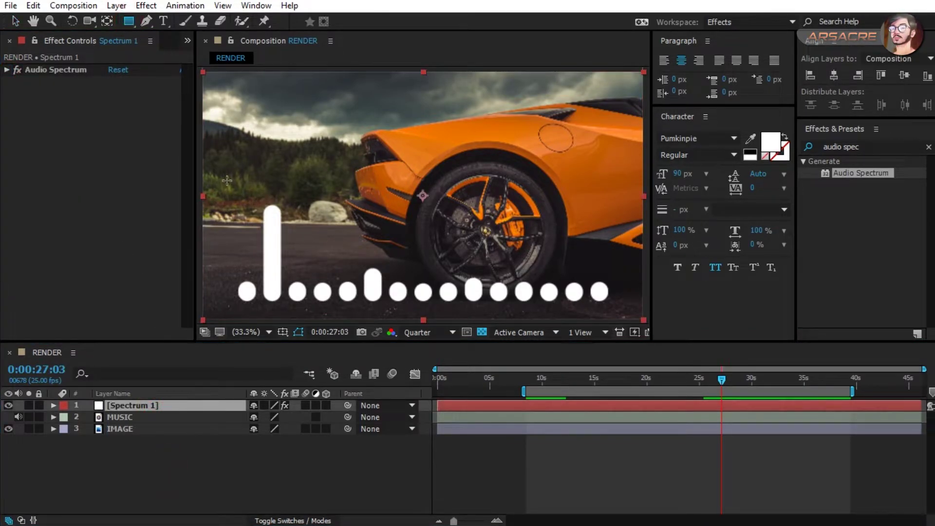
{"action": "left_click_drag", "start_coordinate": [215, 79], "coordinate": [638, 292]}
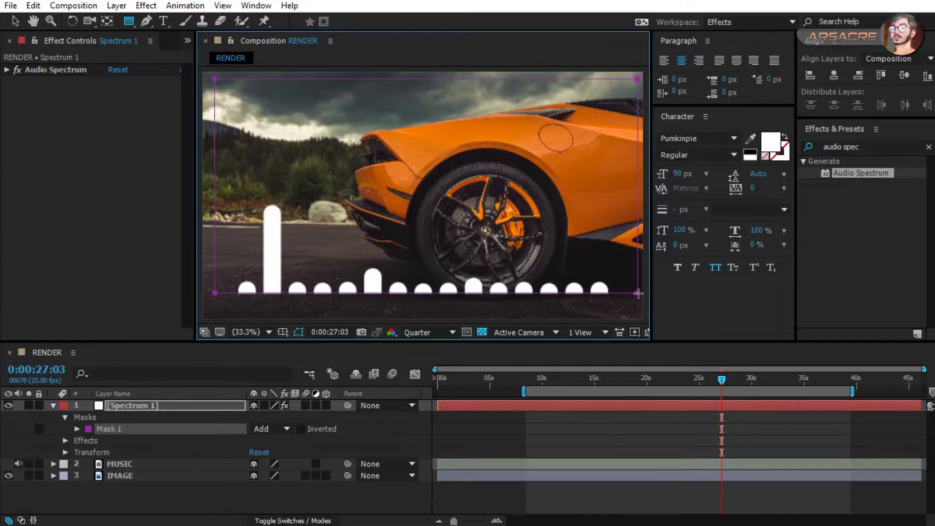
Nudge the masked Spectrum 1 layer slightly down in the frame.
{"action": "left_click", "coordinate": [181, 406]}
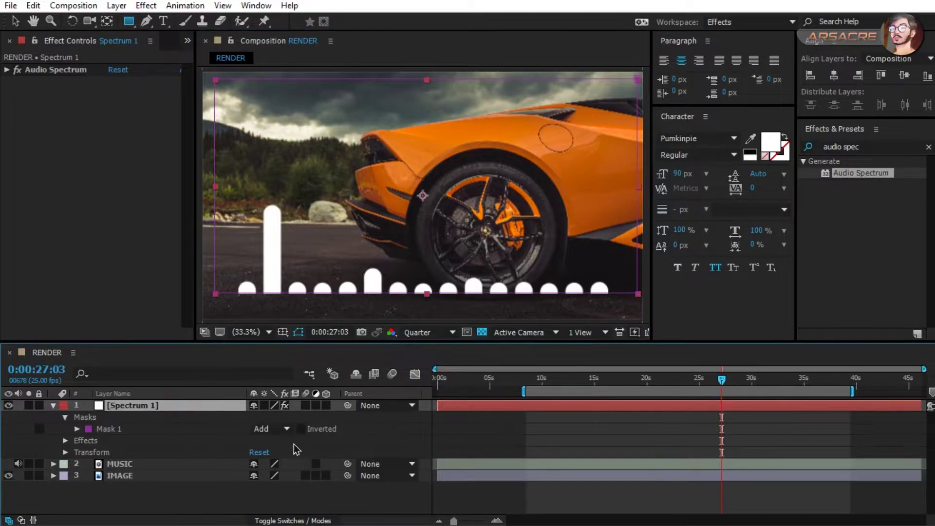
{"action": "key", "text": "Down"}
{"action": "key", "text": "Down"}
{"action": "key", "text": "Down"}
{"action": "key", "text": "Down"}
{"action": "key", "text": "Down"}
{"action": "key", "text": "Down"}
{"action": "key", "text": "Down"}
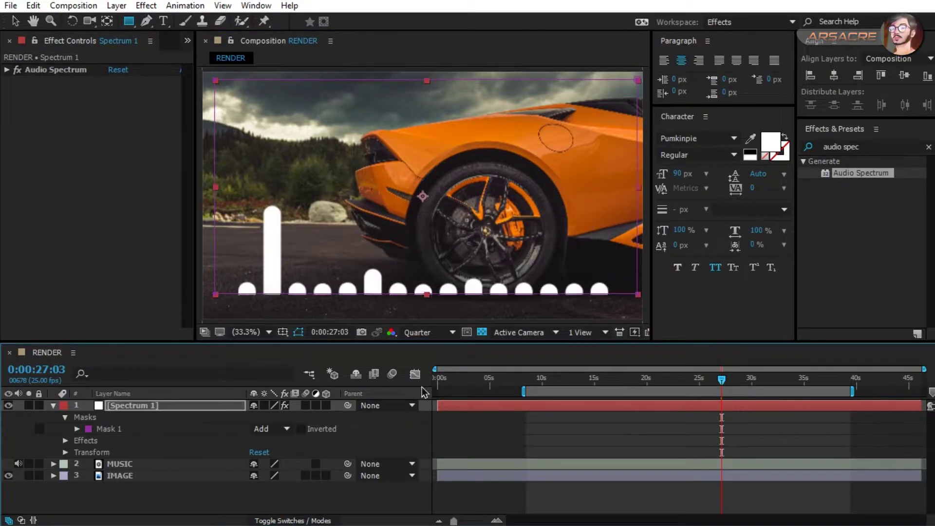
{"action": "left_click", "coordinate": [499, 434]}
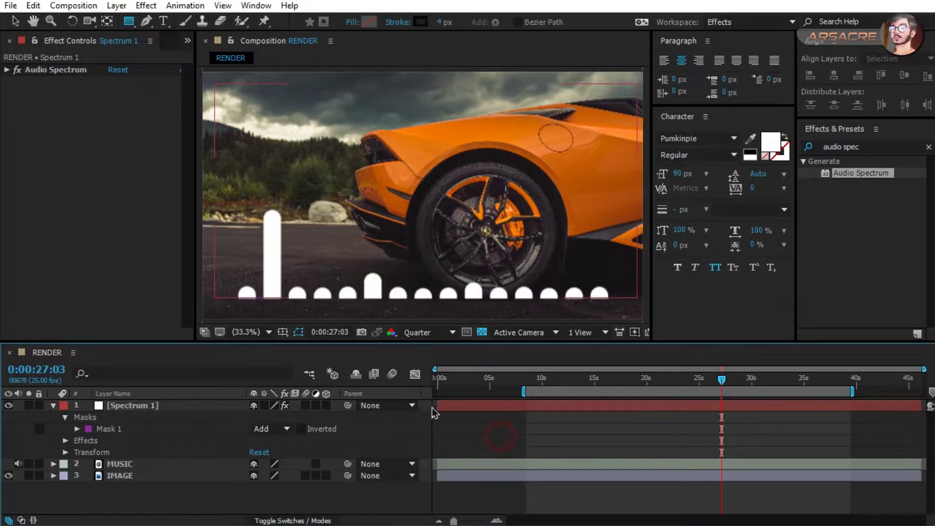
Find the Mirror effect and apply it to the Spectrum 1 layer.
{"action": "left_click", "coordinate": [168, 407]}
{"action": "left_click", "coordinate": [862, 146]}
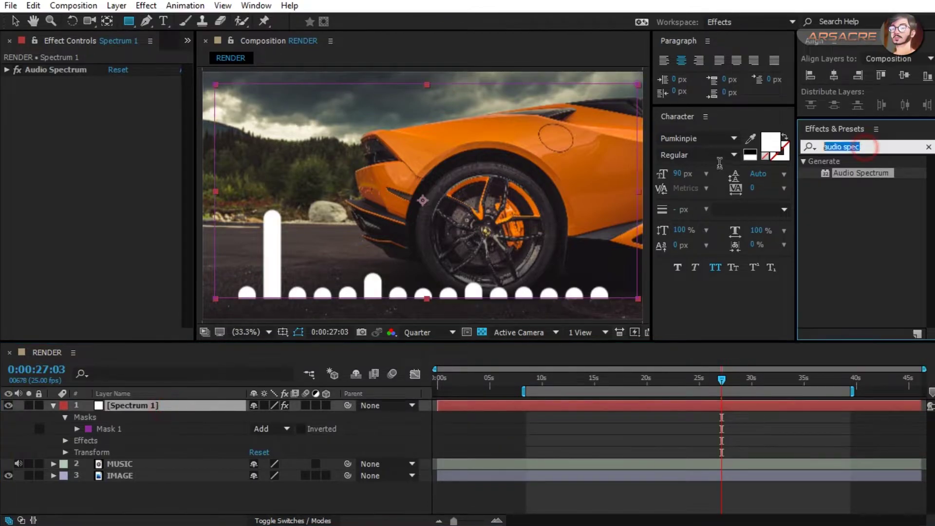
{"action": "key", "text": "BackSpace"}
{"action": "type", "text": "mirror"}
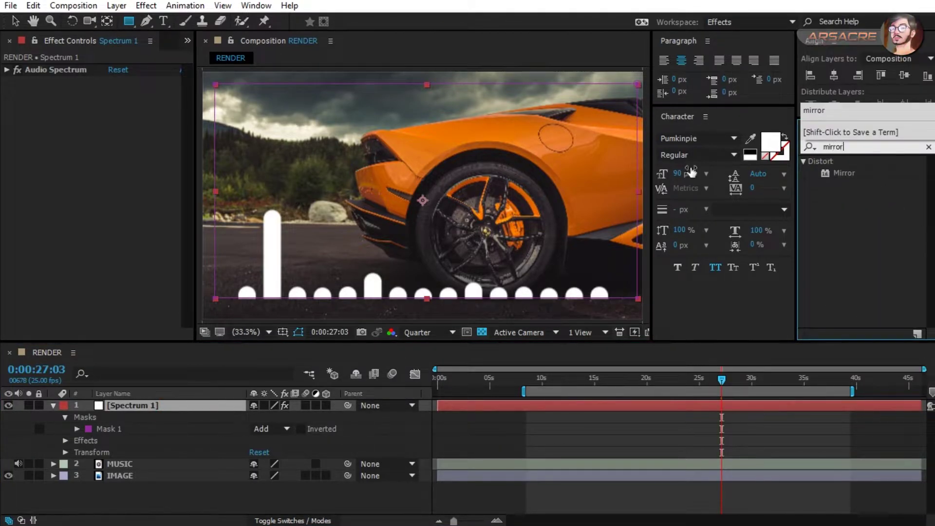
{"action": "left_click_drag", "start_coordinate": [841, 173], "coordinate": [41, 159]}
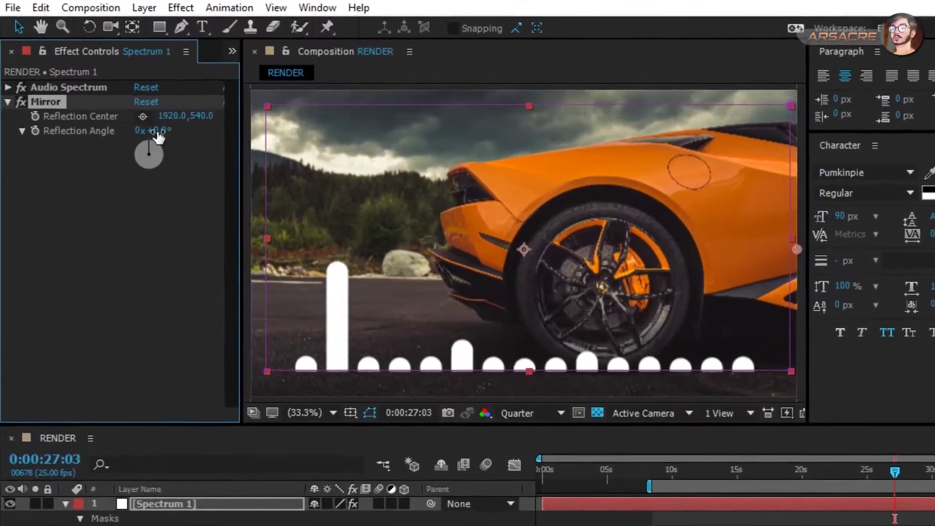
{"action": "left_click", "coordinate": [158, 132]}
{"action": "key", "text": "Tab"}
{"action": "key", "text": "BackSpace"}
{"action": "type", "text": "189"}
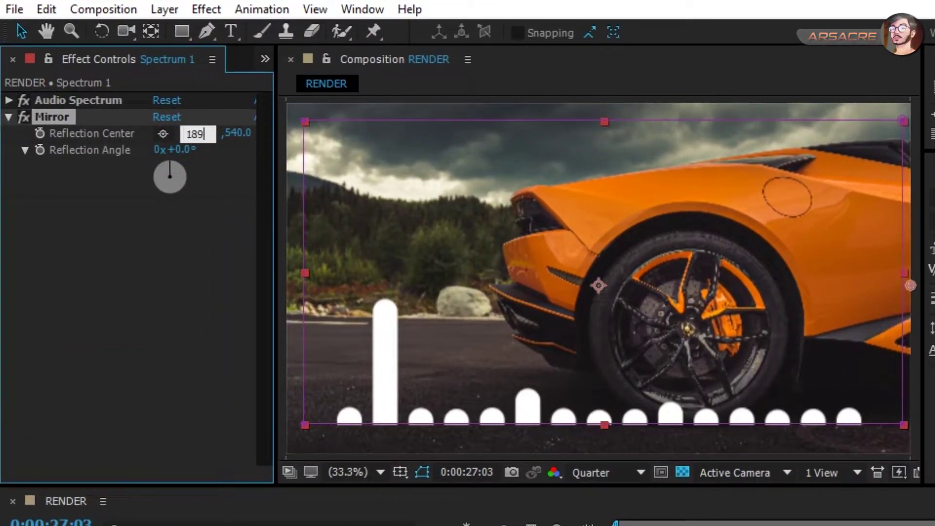
{"action": "left_click", "coordinate": [183, 205]}
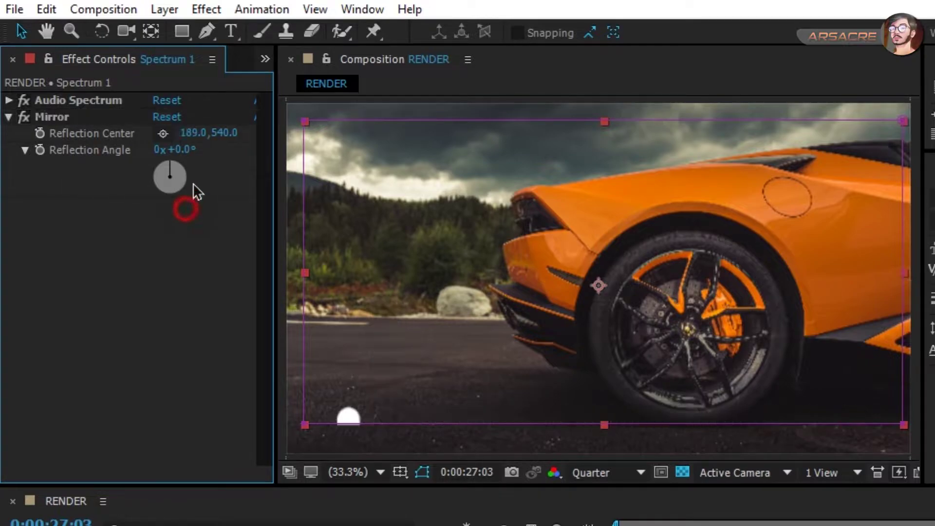
Set the Mirror effect's reflection angle to 180°.
{"action": "left_click", "coordinate": [183, 218]}
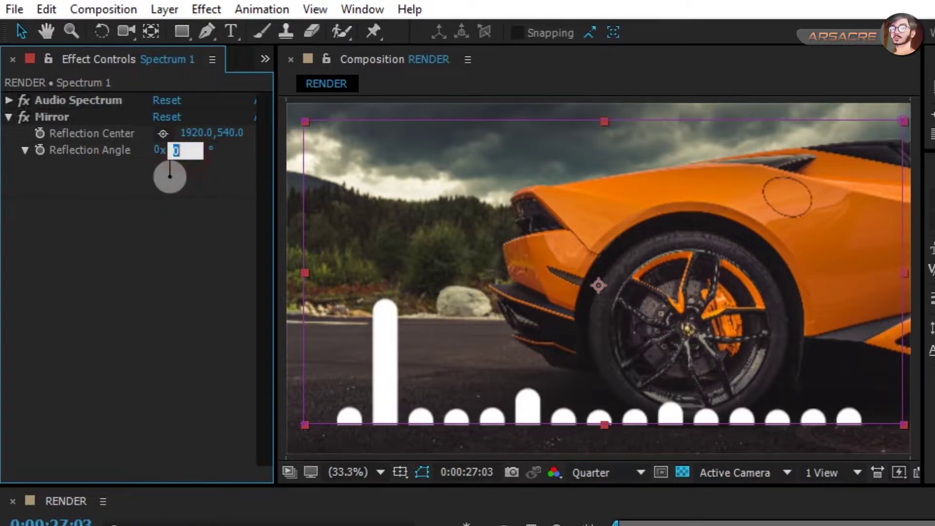
{"action": "type", "text": "180"}
{"action": "key", "text": "Return"}
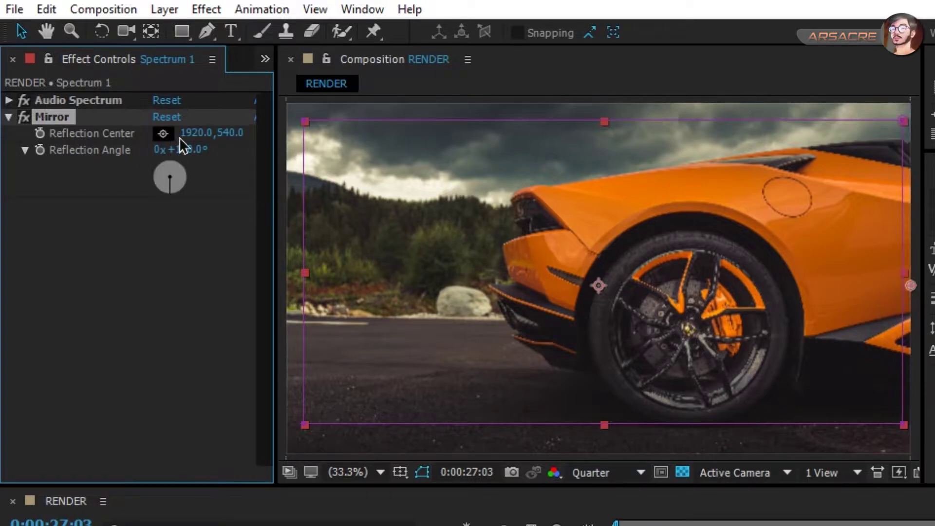
Set the Mirror effect's reflection center X to 960 and check the mirrored spectrum around 0:00:30:00.
{"action": "left_click_drag", "start_coordinate": [115, 142], "coordinate": [41, 154]}
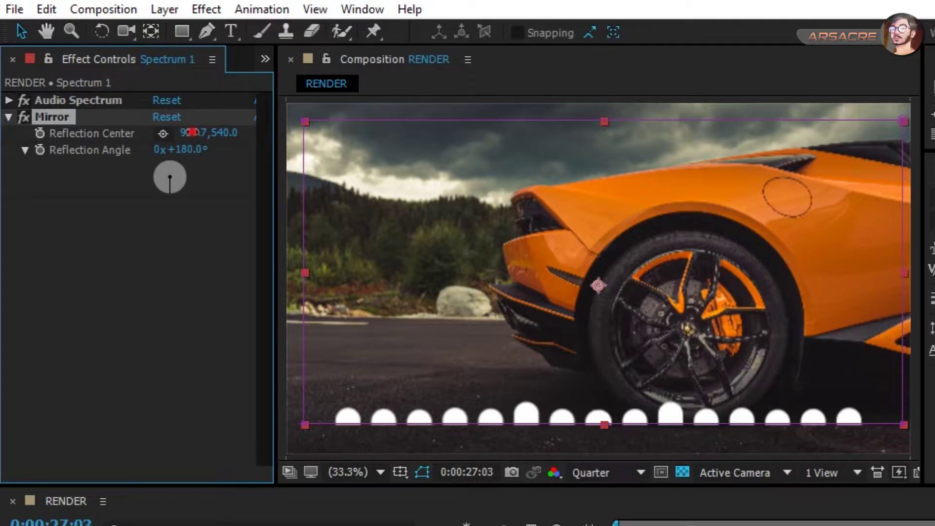
{"action": "left_click", "coordinate": [192, 132]}
{"action": "type", "text": "960"}
{"action": "left_click", "coordinate": [177, 295]}
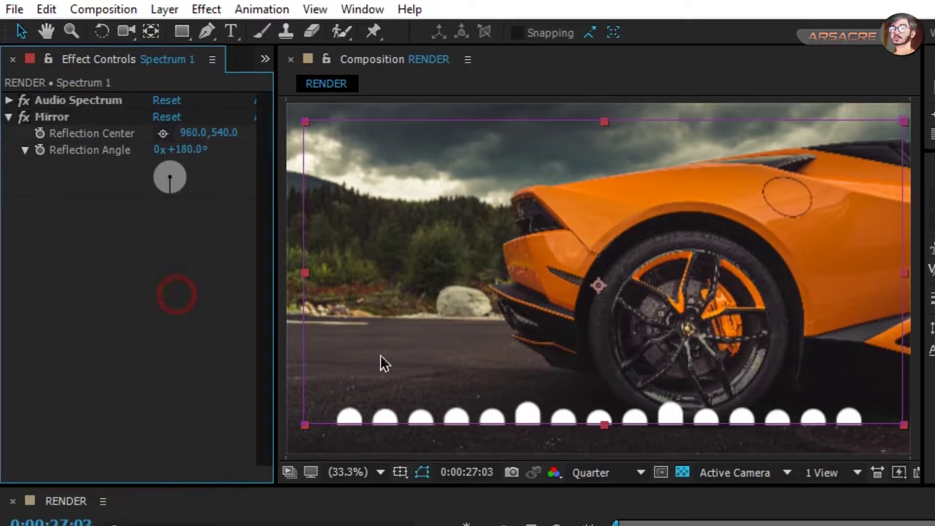
{"action": "left_click_drag", "start_coordinate": [713, 383], "coordinate": [751, 384]}
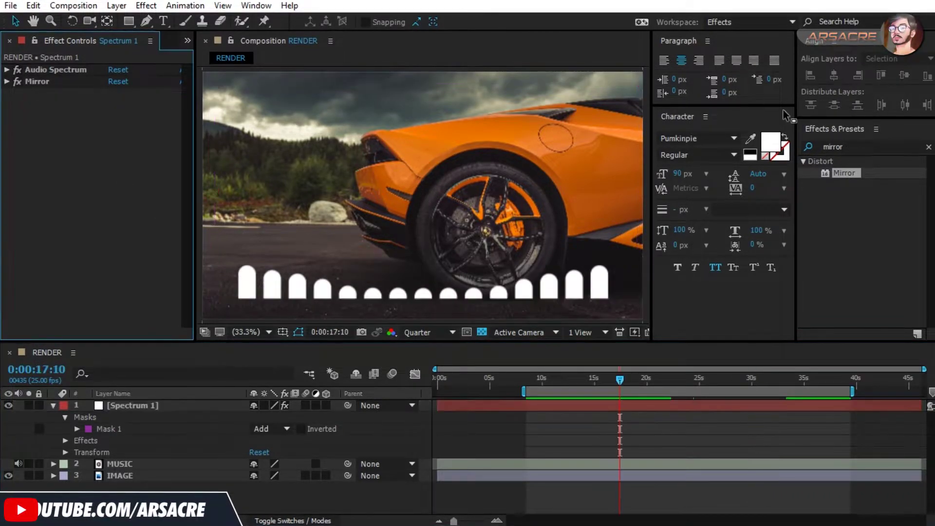
Find the Gradient Ramp effect and apply it to the Spectrum 1 layer.
{"action": "left_click", "coordinate": [859, 146]}
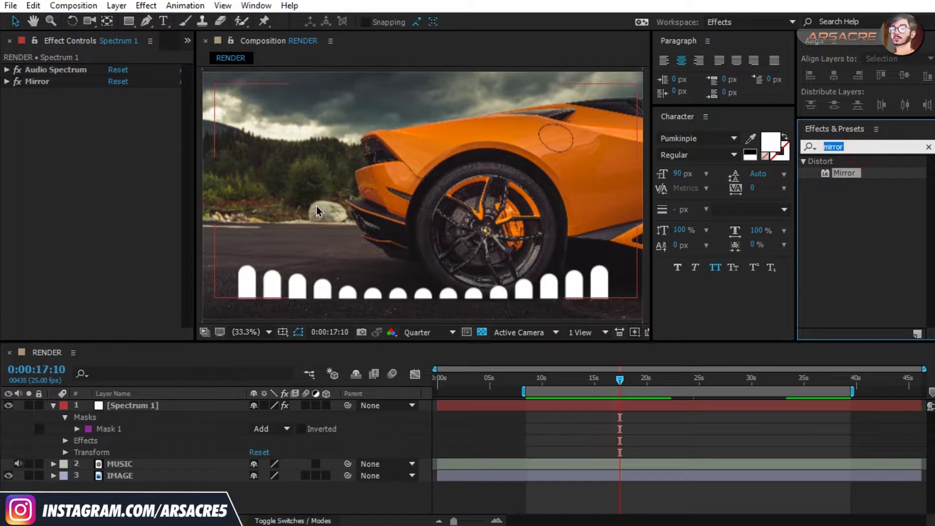
{"action": "type", "text": "Gradient ramp"}
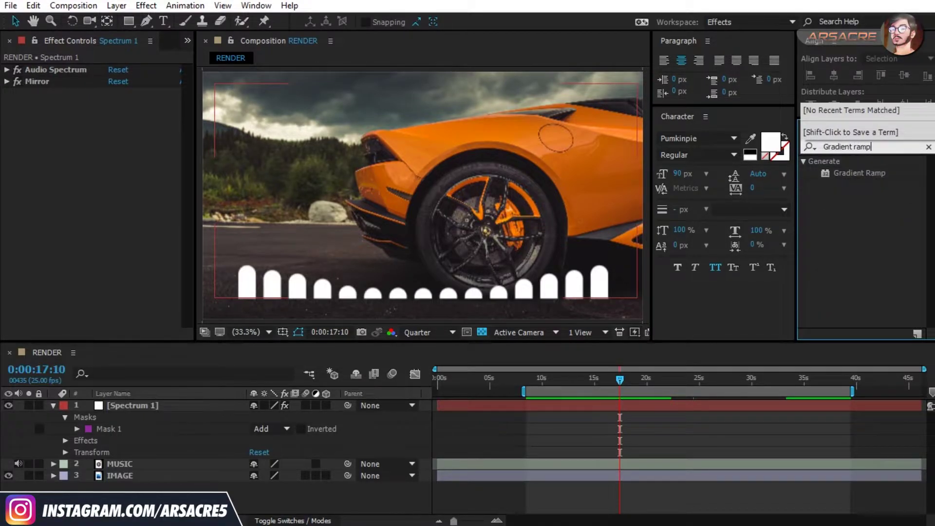
{"action": "left_click_drag", "start_coordinate": [859, 173], "coordinate": [136, 195]}
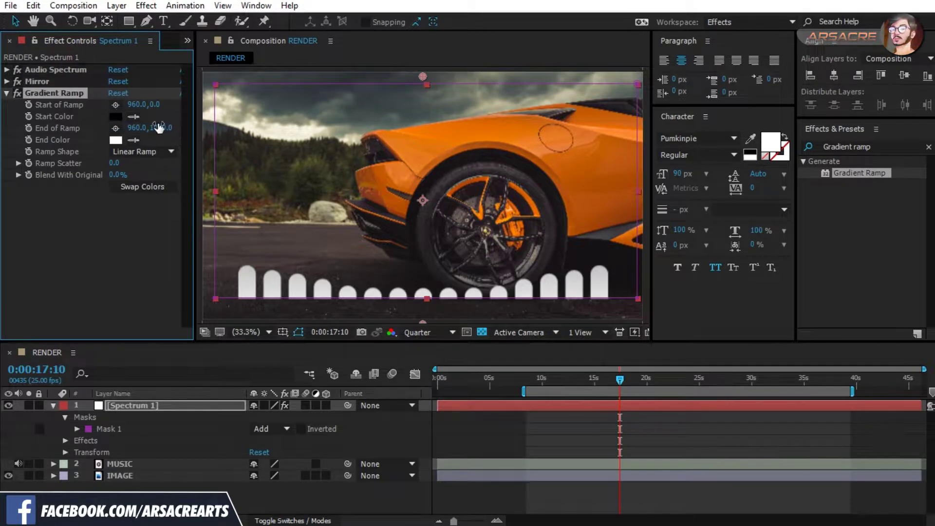
Swap the Gradient Ramp colors and place the ramp's start at about 960,871 and its end at about 960,990.
{"action": "left_click", "coordinate": [149, 188]}
{"action": "left_click_drag", "start_coordinate": [422, 122], "coordinate": [424, 276]}
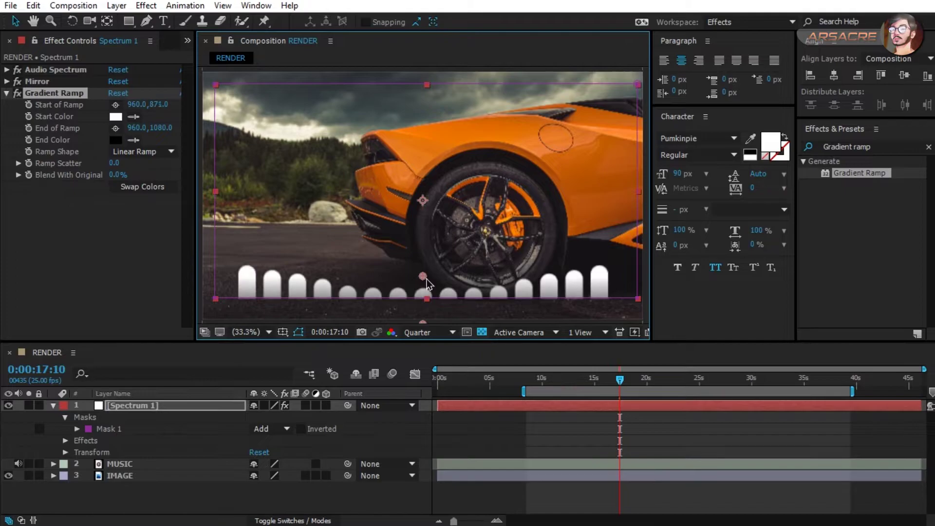
{"action": "left_click_drag", "start_coordinate": [426, 324], "coordinate": [428, 306]}
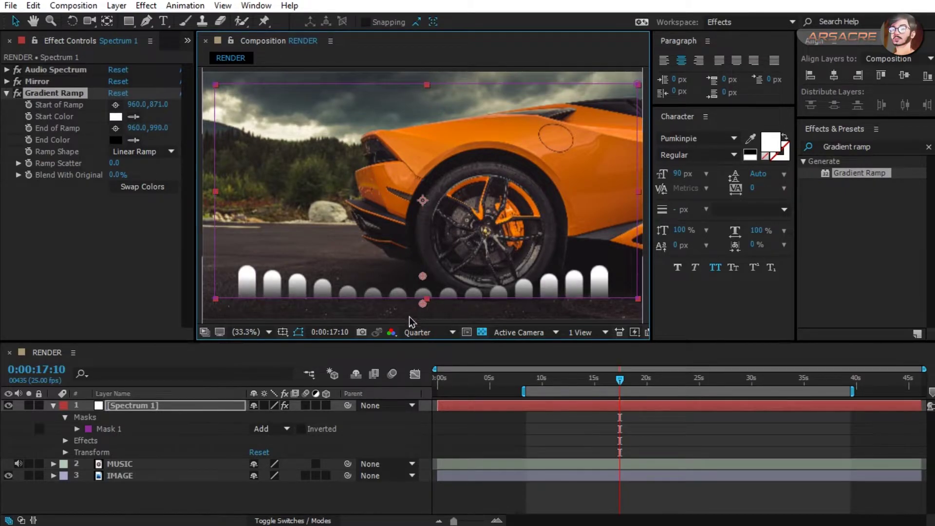
Preview the gradient on the spectrum around 0:00:19:00 and set the End of Ramp Y to 980.4.
{"action": "key", "text": "space"}
{"action": "left_click", "coordinate": [636, 380]}
{"action": "left_click", "coordinate": [645, 403]}
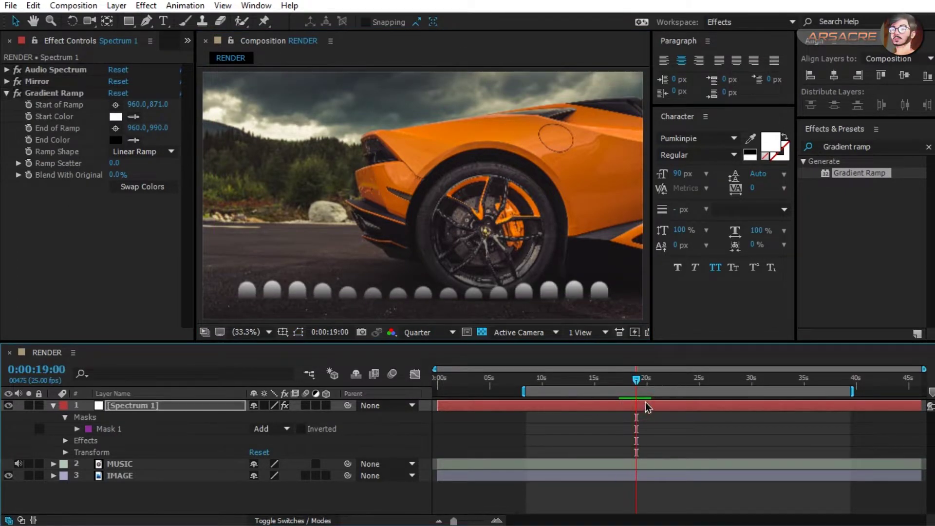
{"action": "left_click_drag", "start_coordinate": [158, 128], "coordinate": [67, 140]}
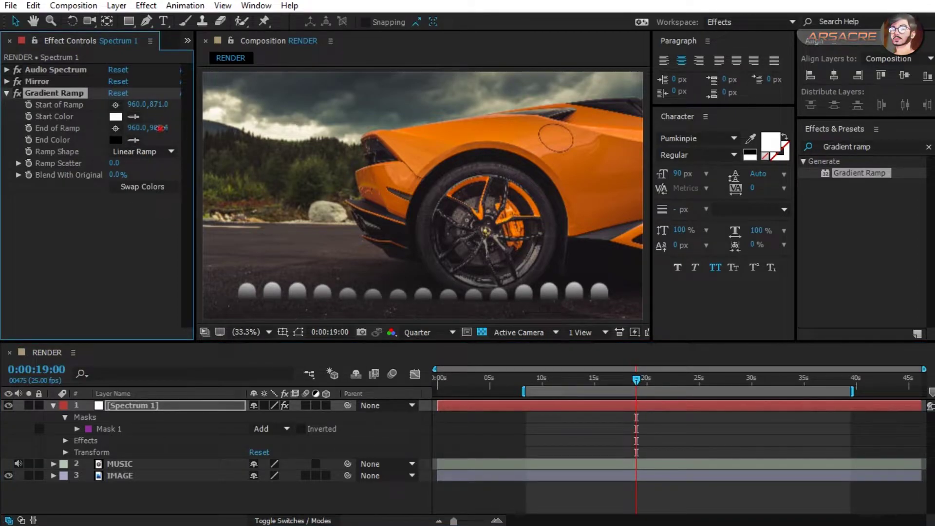
{"action": "left_click", "coordinate": [160, 129]}
{"action": "key", "text": "ctrl+c"}
{"action": "left_click", "coordinate": [156, 105]}
{"action": "key", "text": "ctrl+v"}
{"action": "left_click", "coordinate": [146, 220]}
{"action": "key", "text": "ctrl+z"}
Set the Start of Ramp Y to 880 and check the gradient around 0:00:25:12.
{"action": "mouse_move", "coordinate": [153, 106]}
{"action": "left_mouse_down"}
{"action": "mouse_move", "coordinate": [141, 105]}
{"action": "mouse_move", "coordinate": [157, 106]}
{"action": "left_mouse_up"}
{"action": "left_click_drag", "start_coordinate": [637, 378], "coordinate": [706, 385]}
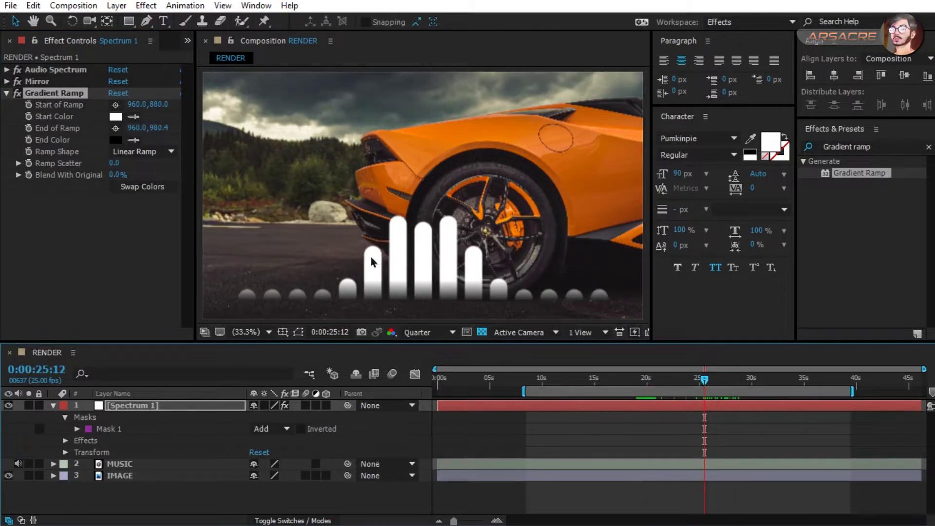
Sample the car's orange for the Gradient Ramp's start color and lighten it to a pale orange.
{"action": "left_click", "coordinate": [115, 117]}
{"action": "left_click_drag", "start_coordinate": [501, 139], "coordinate": [261, 319]}
{"action": "left_click", "coordinate": [346, 402]}
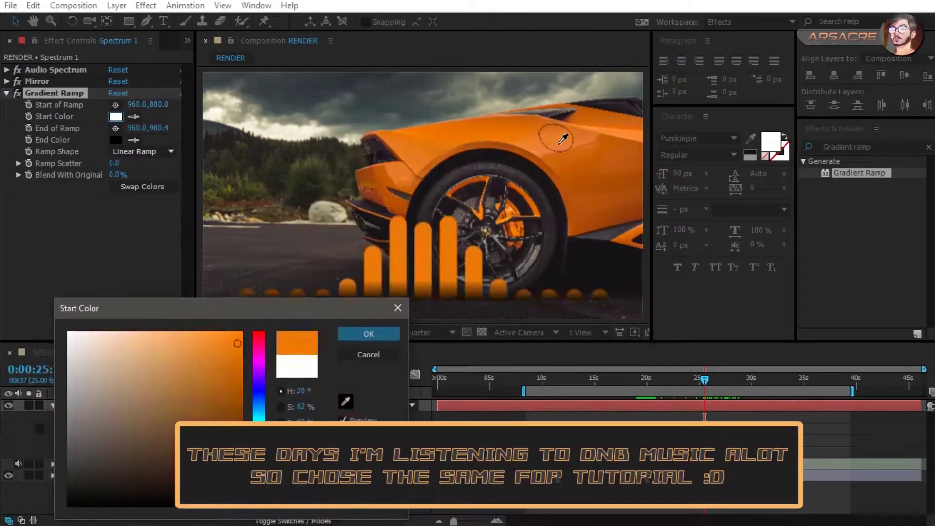
{"action": "left_click_drag", "start_coordinate": [189, 340], "coordinate": [152, 331]}
{"action": "left_click", "coordinate": [366, 335]}
Set the Gradient Ramp's end color to the near-black 121010.
{"action": "left_click", "coordinate": [116, 142]}
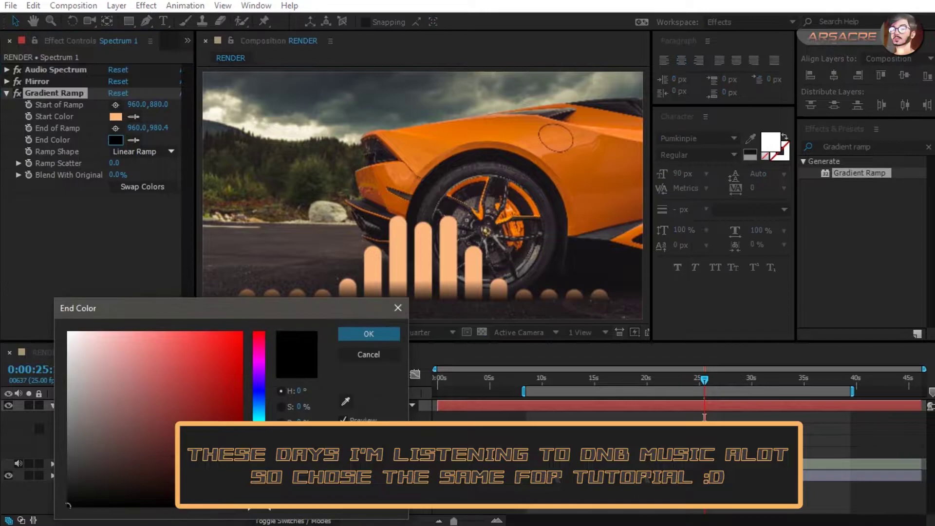
{"action": "left_click", "coordinate": [259, 500]}
{"action": "mouse_move", "coordinate": [161, 470]}
{"action": "left_mouse_down"}
{"action": "mouse_move", "coordinate": [152, 489]}
{"action": "mouse_move", "coordinate": [89, 494]}
{"action": "left_mouse_up"}
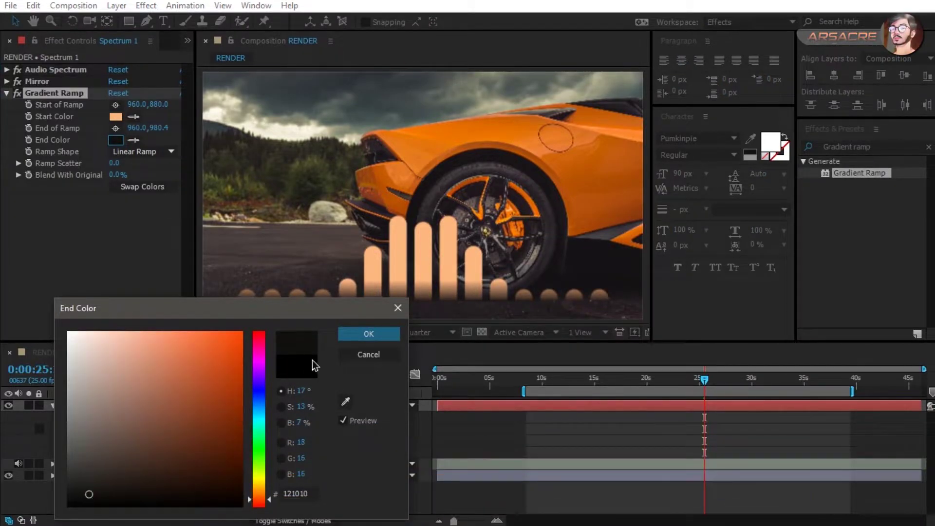
{"action": "left_click", "coordinate": [361, 335]}
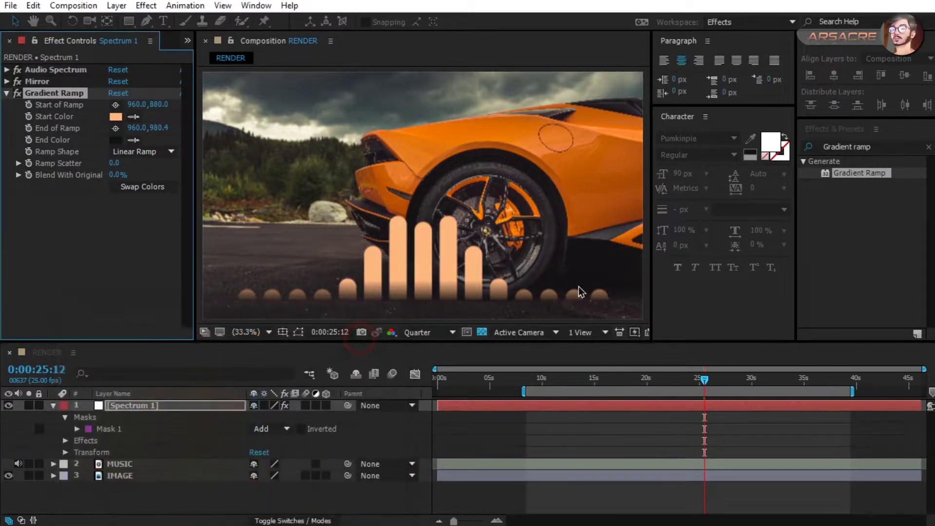
Collapse the Spectrum 1 layer, duplicate it and rename the copy Spectrum 2.
{"action": "left_click", "coordinate": [52, 405]}
{"action": "key", "text": "ctrl+d"}
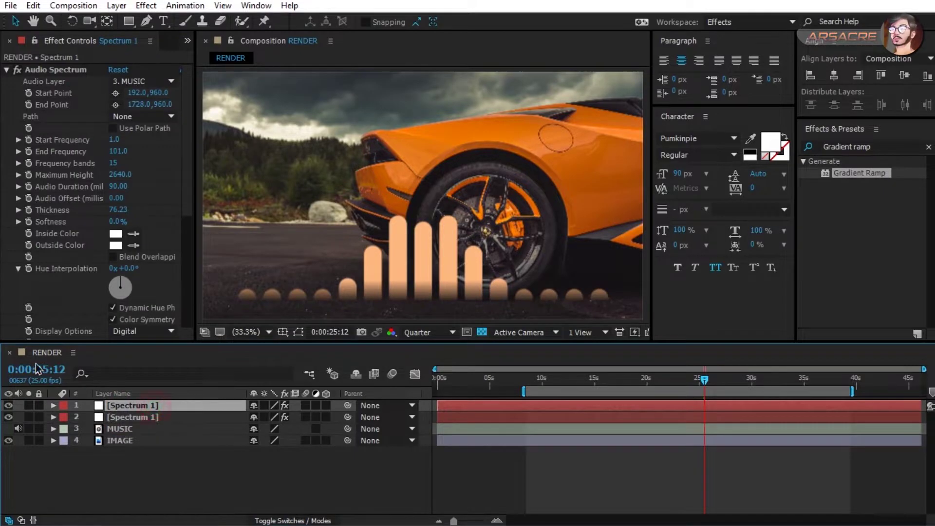
{"action": "key", "text": "Return"}
{"action": "type", "text": "Spectrum 2"}
{"action": "key", "text": "Return"}
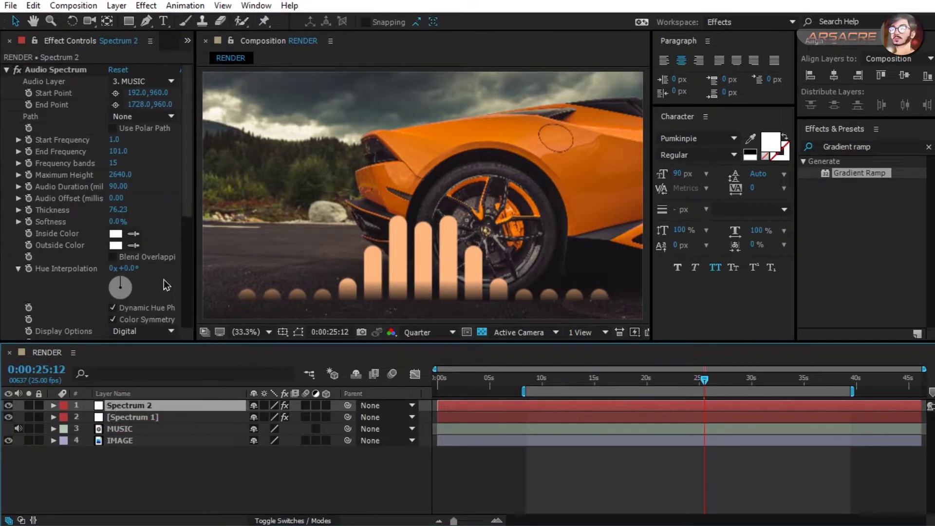
Set Spectrum 2's Audio Spectrum thickness to 15 and its display option to Analog lines.
{"action": "scroll", "coordinate": [146, 205], "scroll_direction": "down", "scroll_amount": 2}
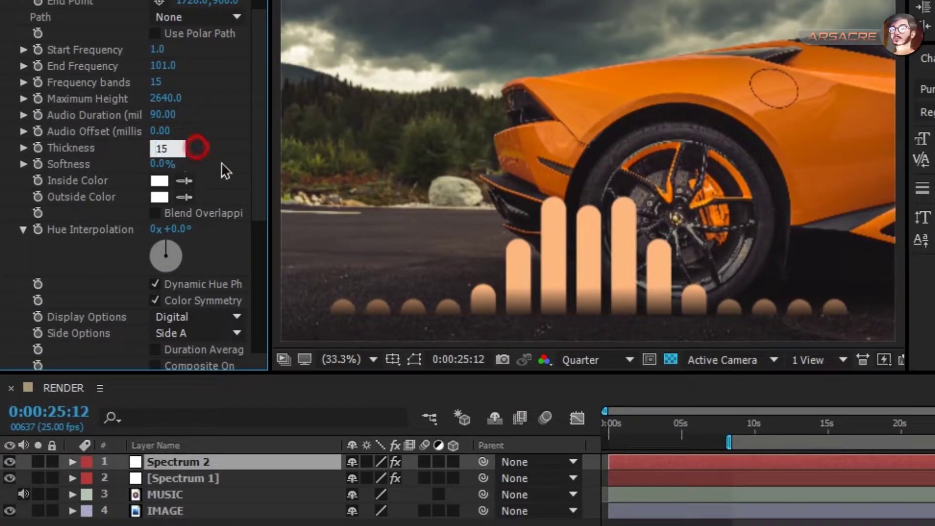
{"action": "left_click", "coordinate": [196, 148]}
{"action": "left_click_drag", "start_coordinate": [264, 173], "coordinate": [262, 239]}
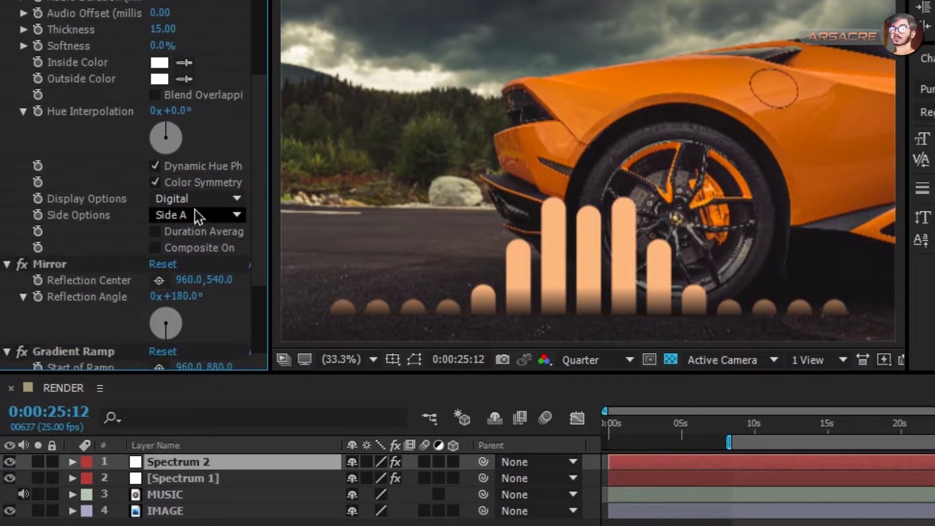
{"action": "left_click", "coordinate": [207, 198]}
{"action": "left_click", "coordinate": [192, 243]}
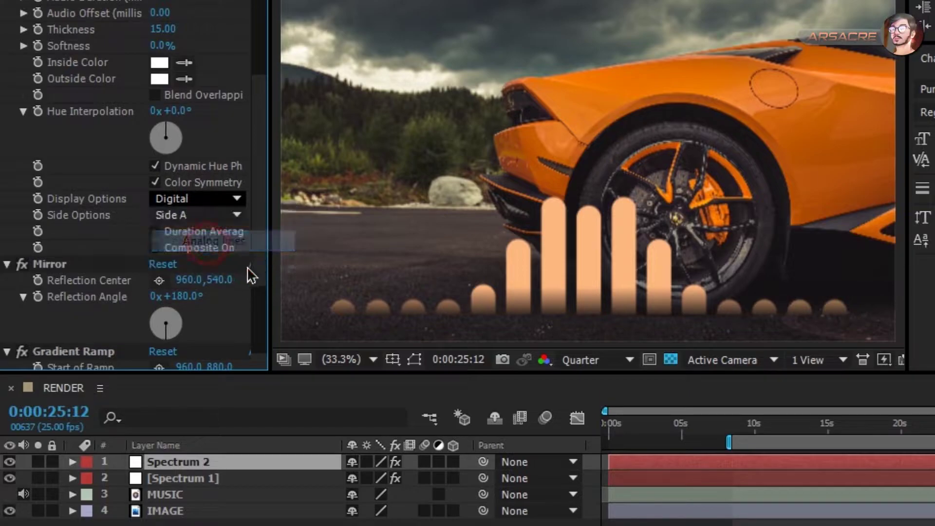
Raise Spectrum 2's maximum height to 2856 and preview how the line follows the bars.
{"action": "scroll", "coordinate": [252, 83], "scroll_direction": "up", "scroll_amount": 5}
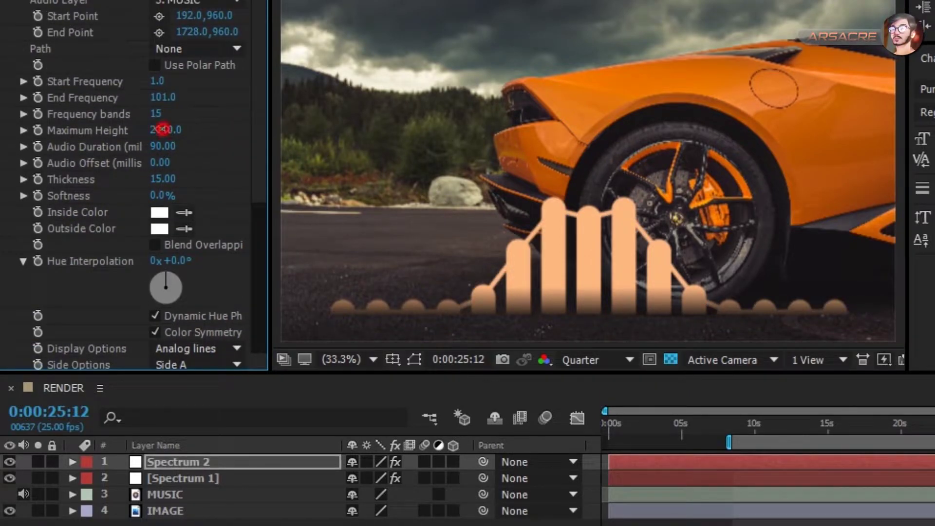
{"action": "left_click_drag", "start_coordinate": [162, 129], "coordinate": [171, 129]}
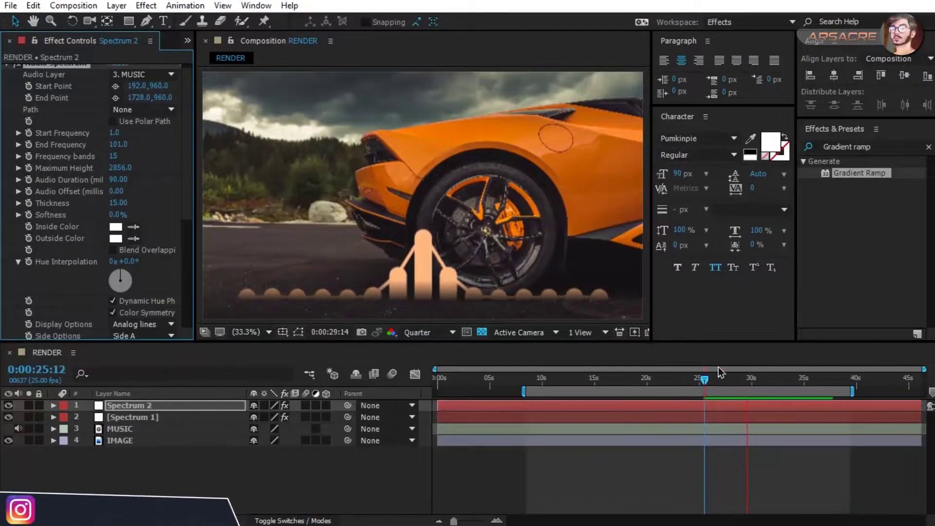
{"action": "key", "text": "space"}
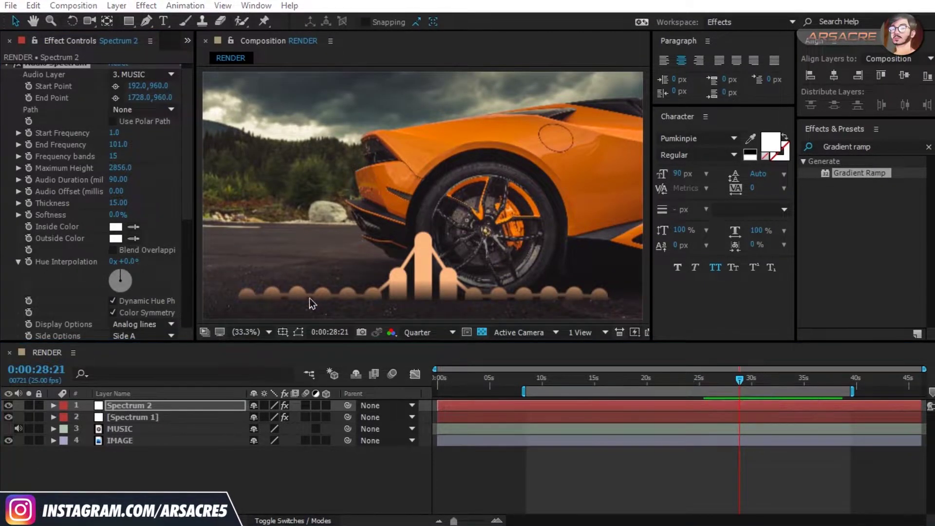
{"action": "key", "text": "space"}
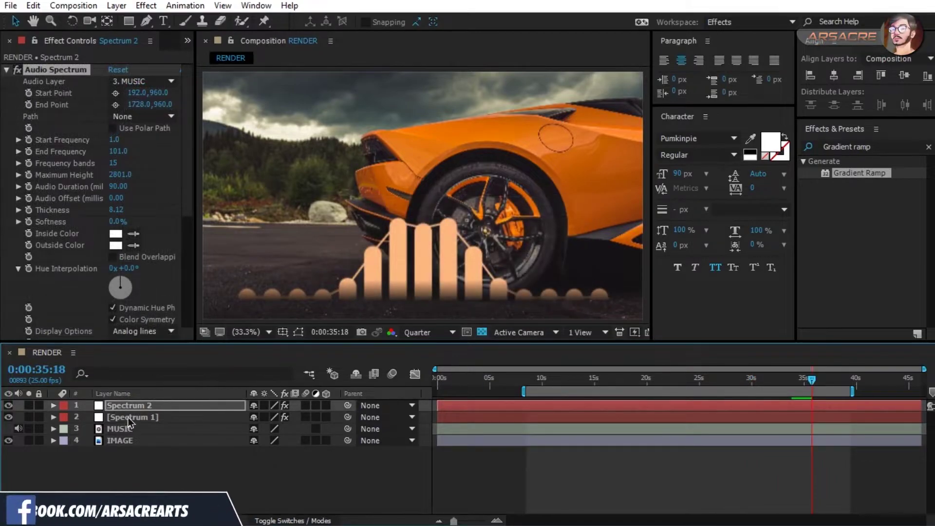
Pre-compose the Spectrum 1 and Spectrum 2 layers together into a composition named Spectrums.
{"action": "left_click", "coordinate": [132, 418], "text": "shift"}
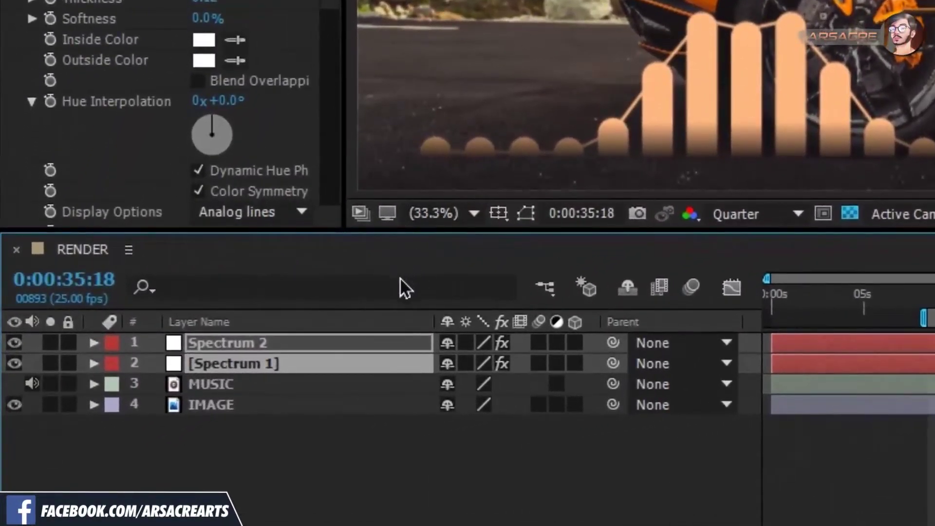
{"action": "right_click", "coordinate": [272, 367]}
{"action": "left_click", "coordinate": [387, 359]}
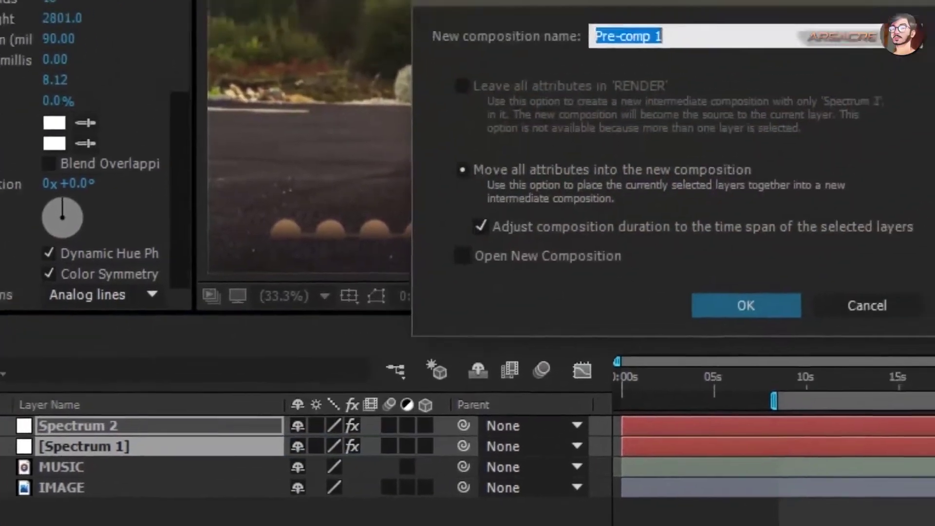
{"action": "type", "text": "Spectrums"}
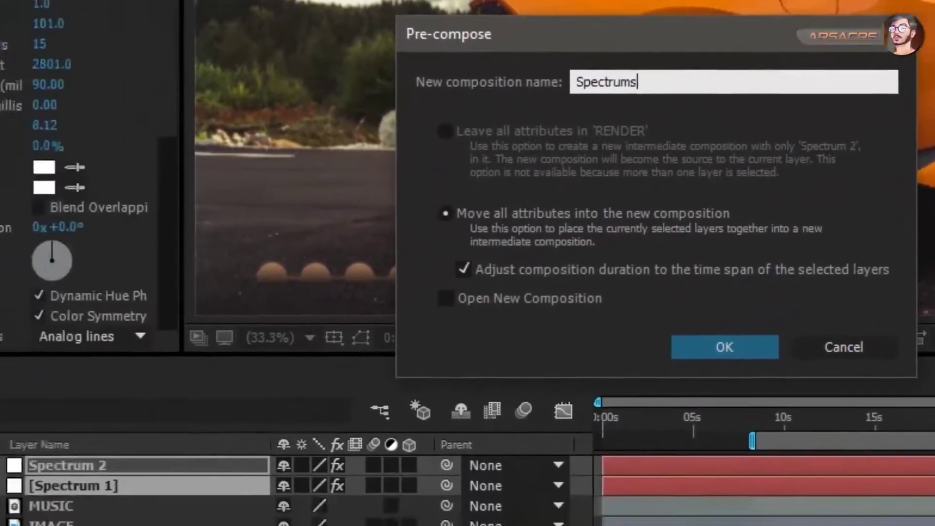
{"action": "key", "text": "Return"}
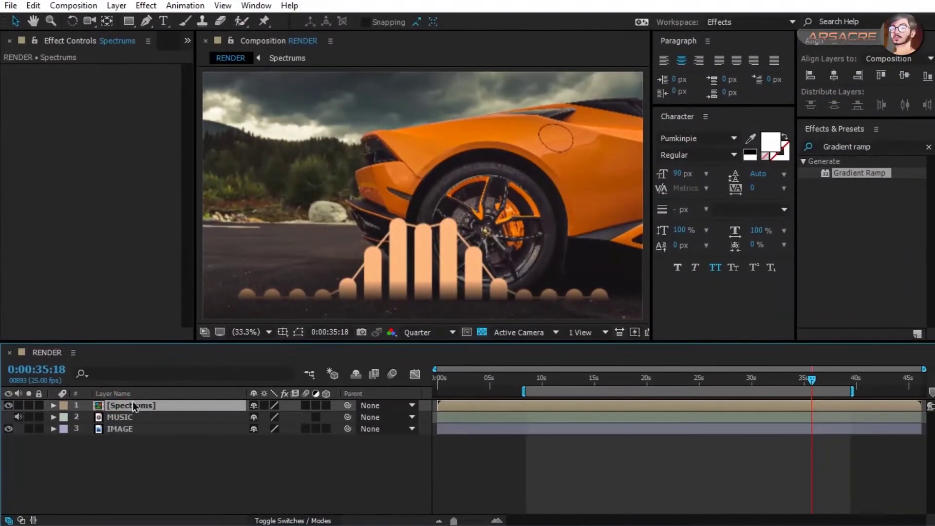
Duplicate the Spectrums layer and rename the copy Shadow.
{"action": "left_click", "coordinate": [33, 6]}
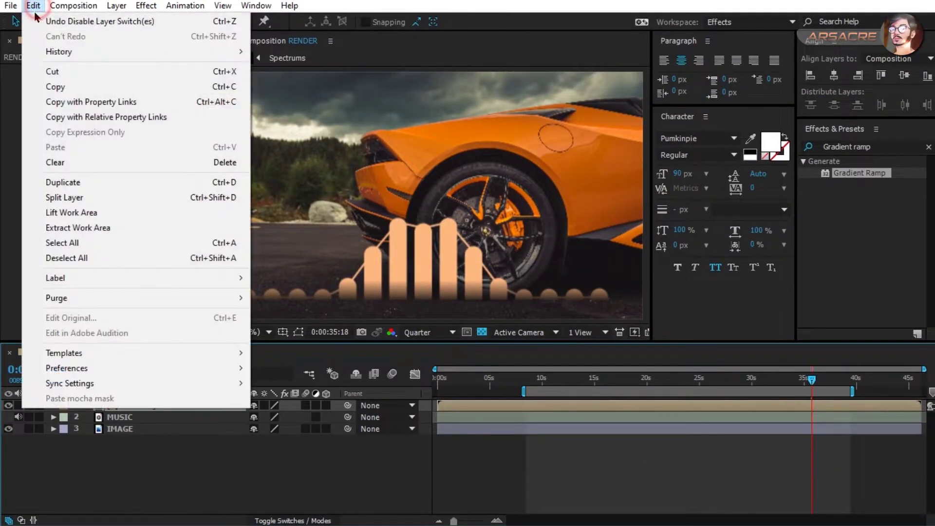
{"action": "left_click", "coordinate": [173, 183]}
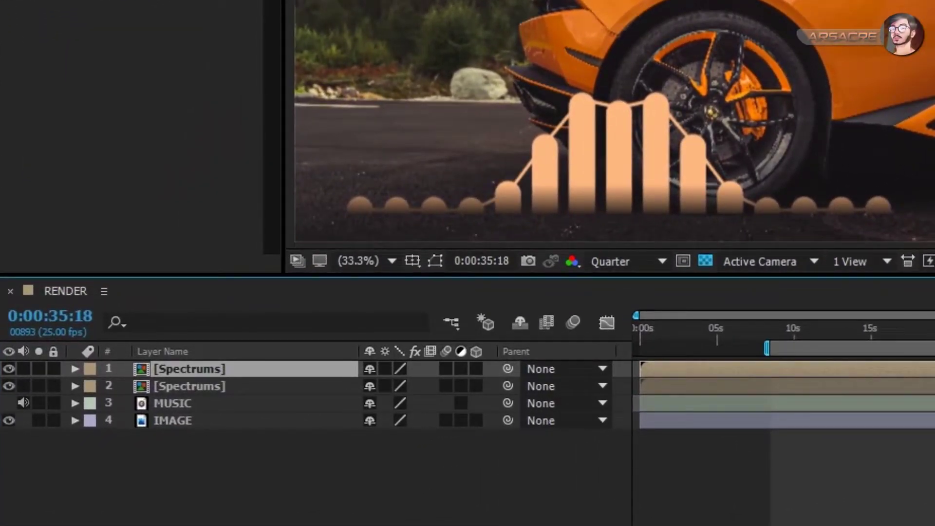
{"action": "key", "text": "Return"}
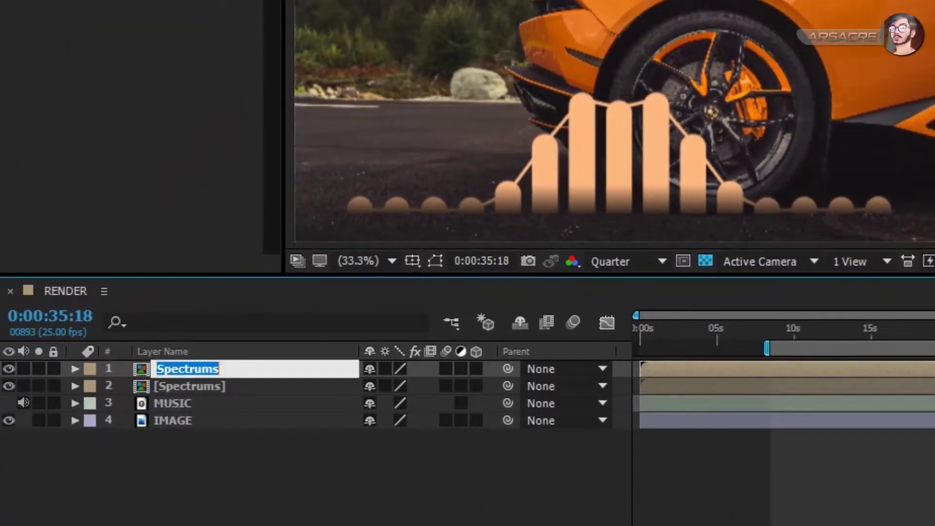
{"action": "type", "text": "Shadow"}
{"action": "key", "text": "Return"}
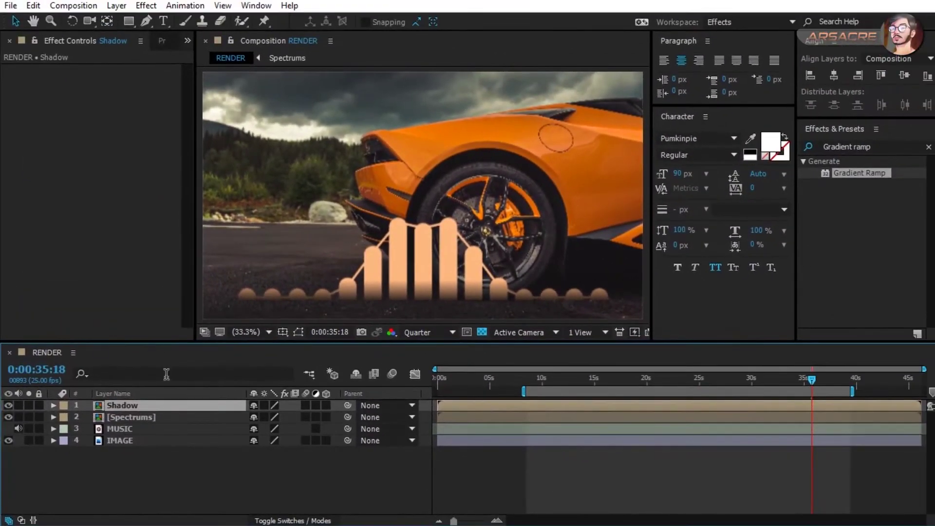
Flip the Shadow layer vertically and move it down so it mirrors the spectrum directly beneath the bars.
{"action": "right_click", "coordinate": [169, 404]}
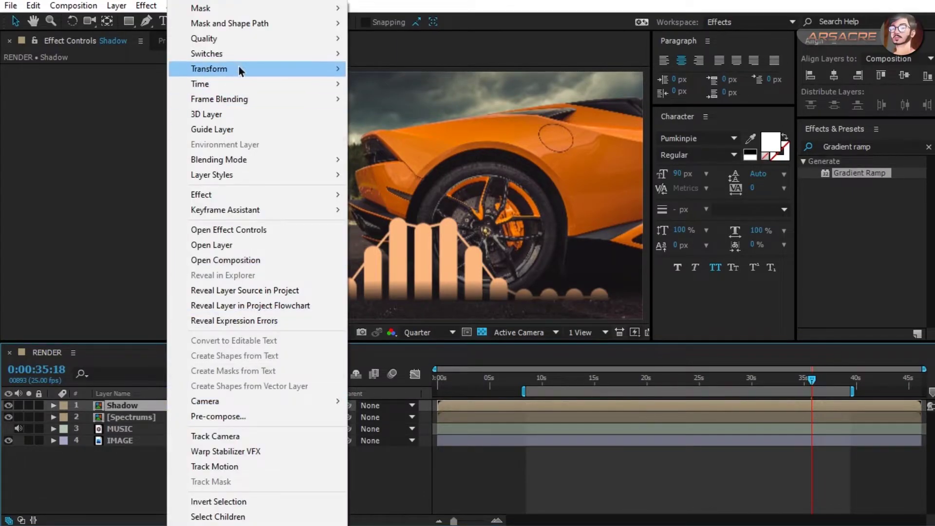
{"action": "left_click", "coordinate": [238, 67]}
{"action": "left_click", "coordinate": [401, 200]}
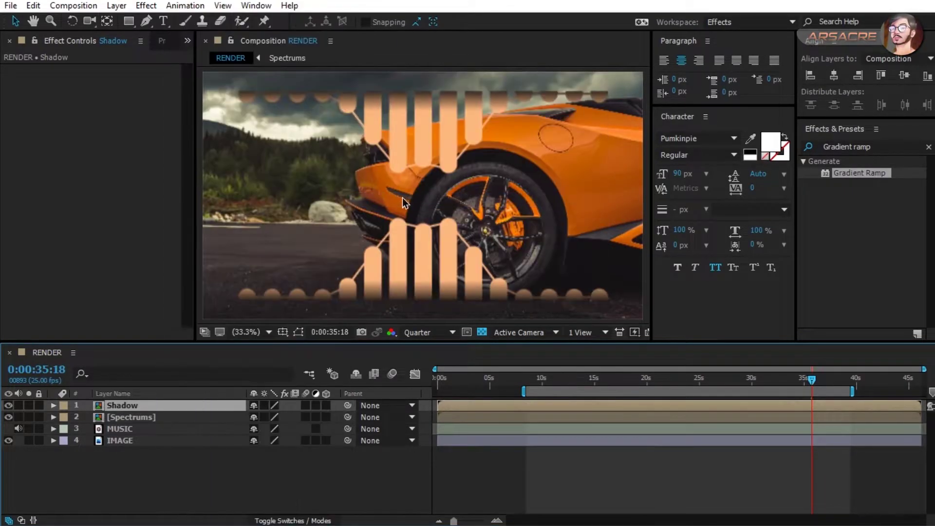
{"action": "left_click_drag", "start_coordinate": [447, 189], "coordinate": [455, 397]}
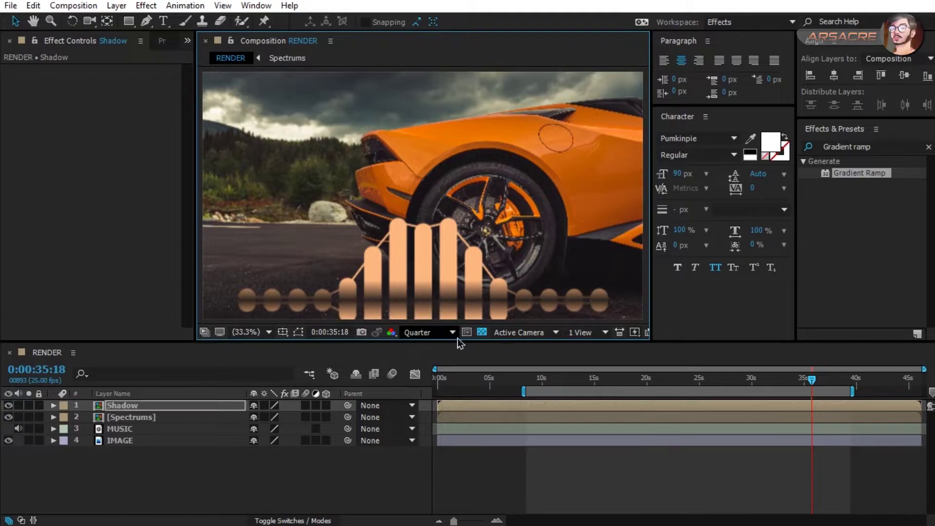
Find the Fill effect and apply it to the Shadow layer.
{"action": "left_click", "coordinate": [877, 145]}
{"action": "type", "text": "fill"}
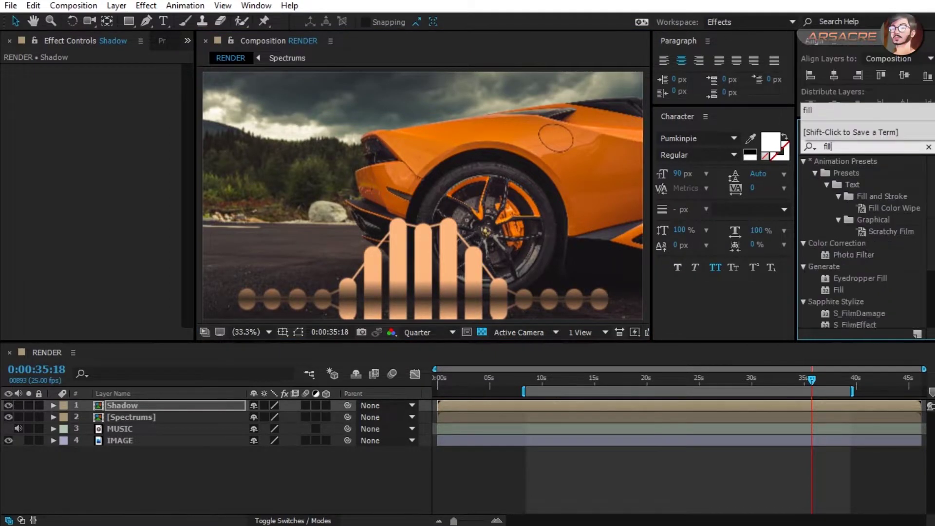
{"action": "left_click", "coordinate": [838, 244]}
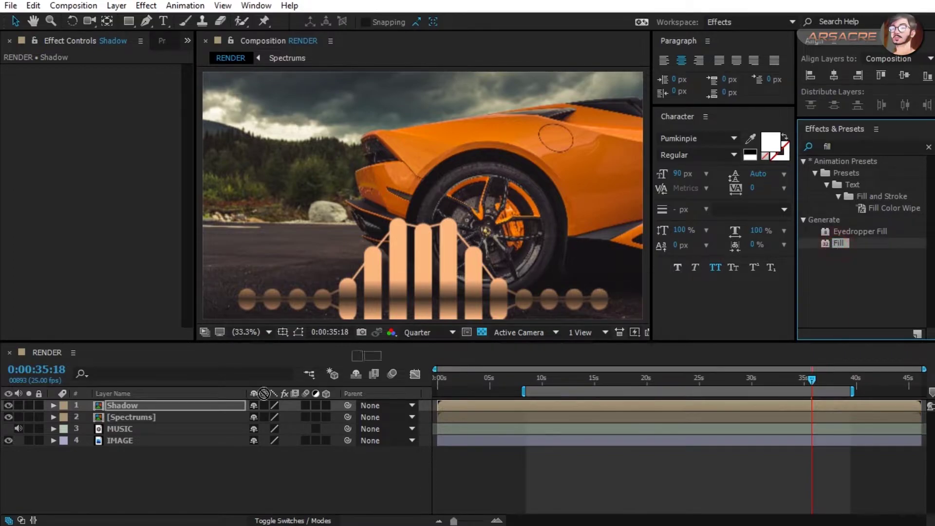
{"action": "left_click_drag", "start_coordinate": [263, 393], "coordinate": [134, 407]}
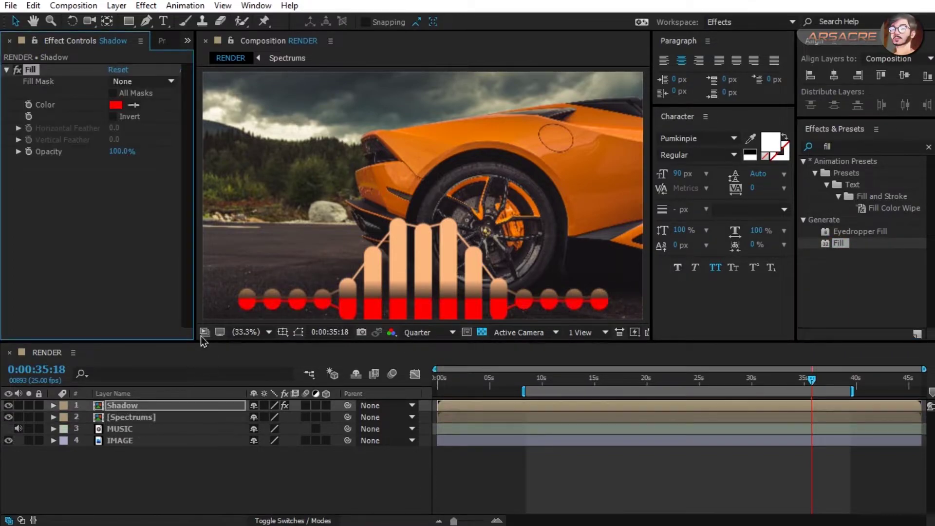
Set the Shadow layer's Fill color to a near-black tone sampled from the road in the car image.
{"action": "left_click", "coordinate": [116, 105]}
{"action": "left_click", "coordinate": [347, 400]}
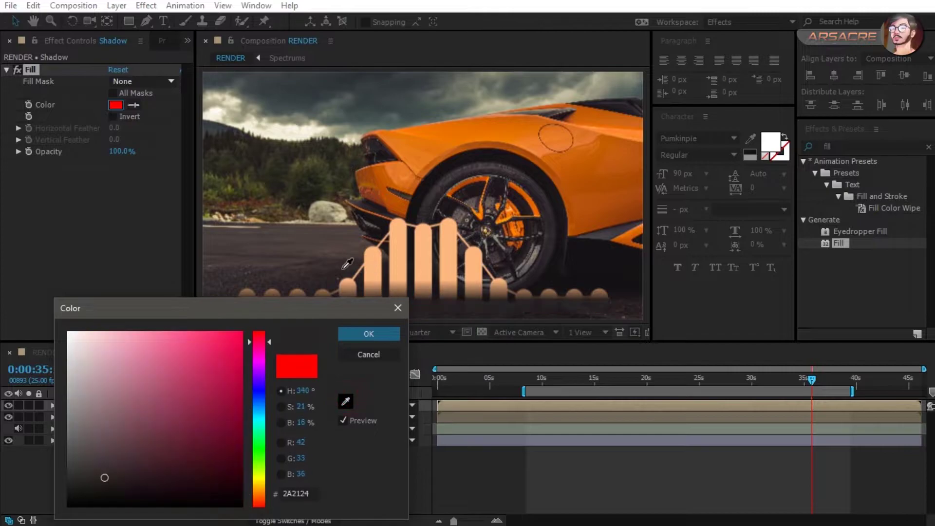
{"action": "left_click", "coordinate": [348, 271]}
{"action": "left_click", "coordinate": [364, 335]}
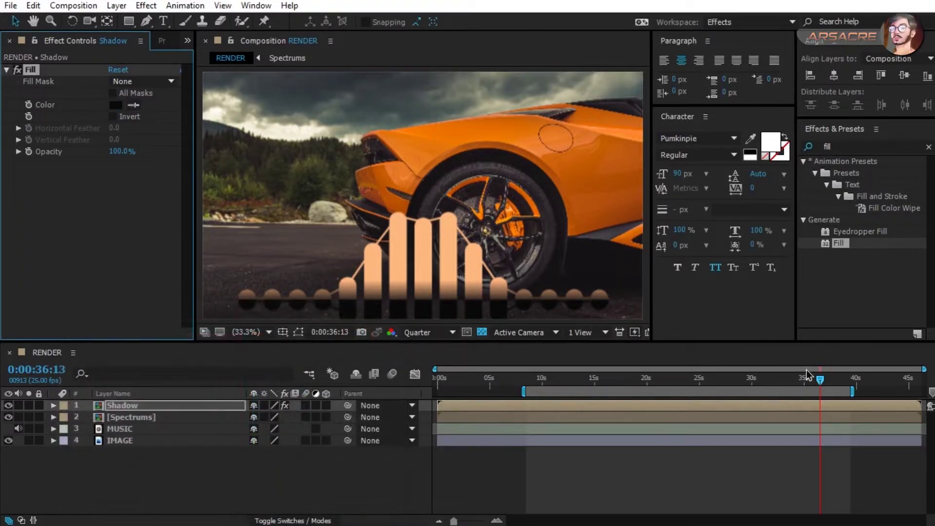
{"action": "left_click", "coordinate": [817, 378]}
Apply Directional Blur to the Shadow layer with a direction of -26° and a blur length of 72.8.
{"action": "left_click", "coordinate": [850, 146]}
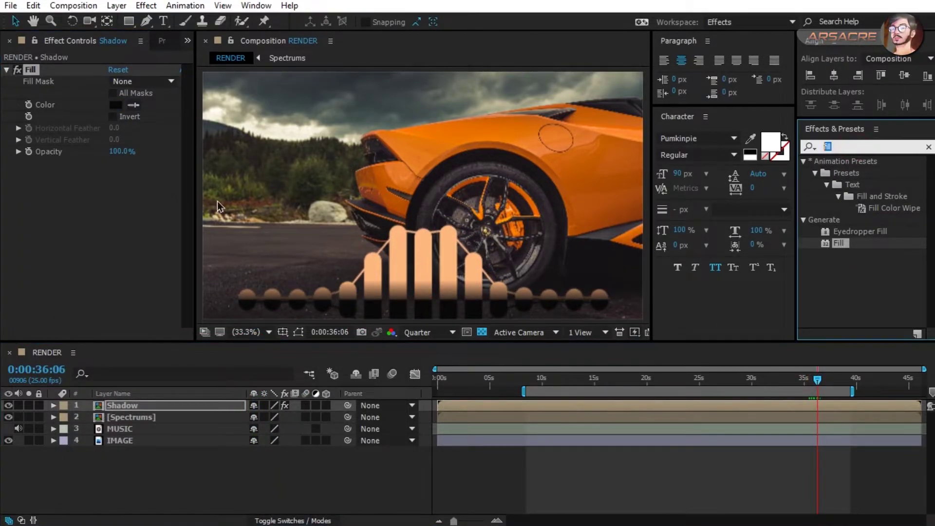
{"action": "type", "text": "directional "}
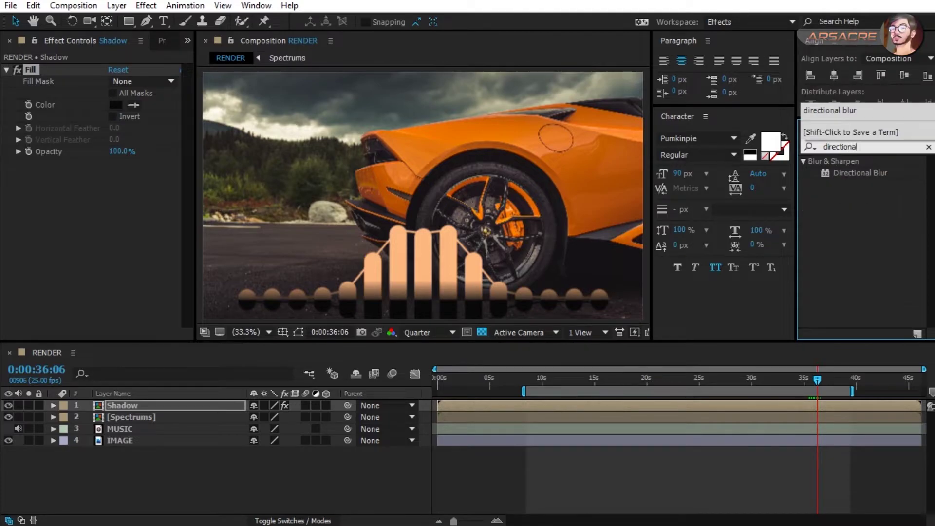
{"action": "type", "text": "b"}
{"action": "left_click_drag", "start_coordinate": [859, 172], "coordinate": [667, 410]}
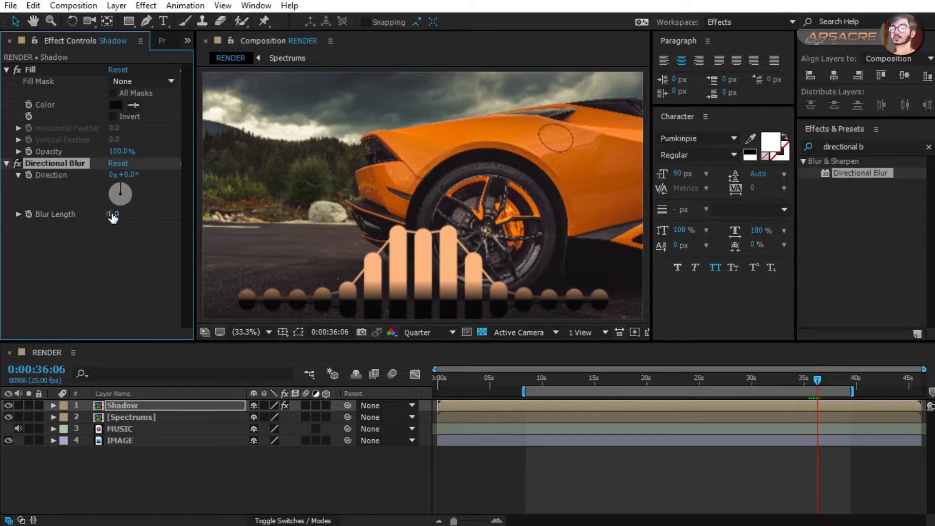
{"action": "left_click_drag", "start_coordinate": [128, 174], "coordinate": [149, 175]}
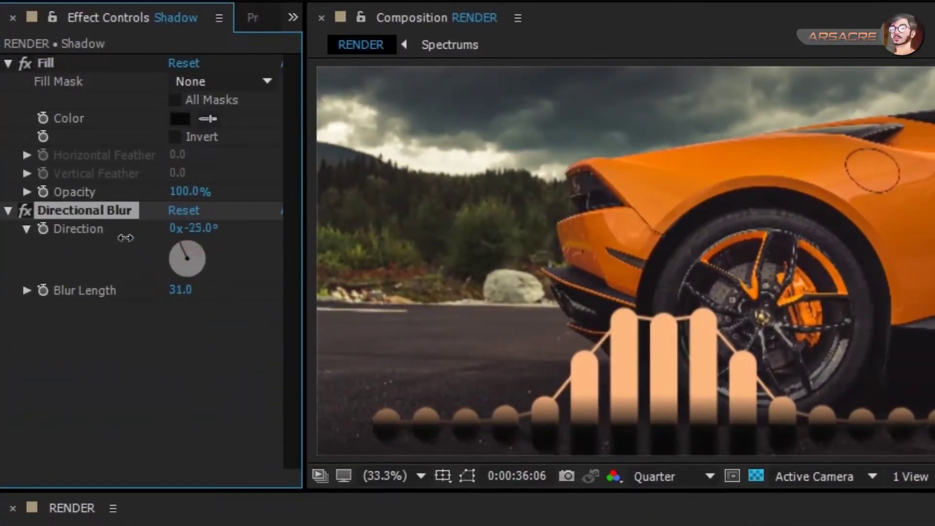
{"action": "left_click_drag", "start_coordinate": [164, 292], "coordinate": [184, 291]}
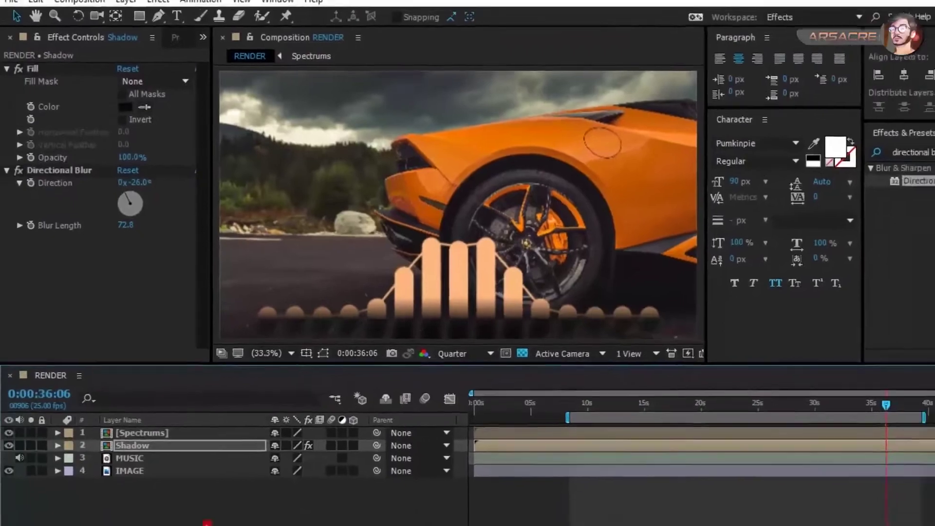
Place the Shadow layer below the Spectrums layer and refine its Directional Blur to a direction of -22° and a length of 56.9.
{"action": "left_click", "coordinate": [206, 519]}
{"action": "left_click", "coordinate": [122, 418]}
{"action": "key", "text": "ctrl+d"}
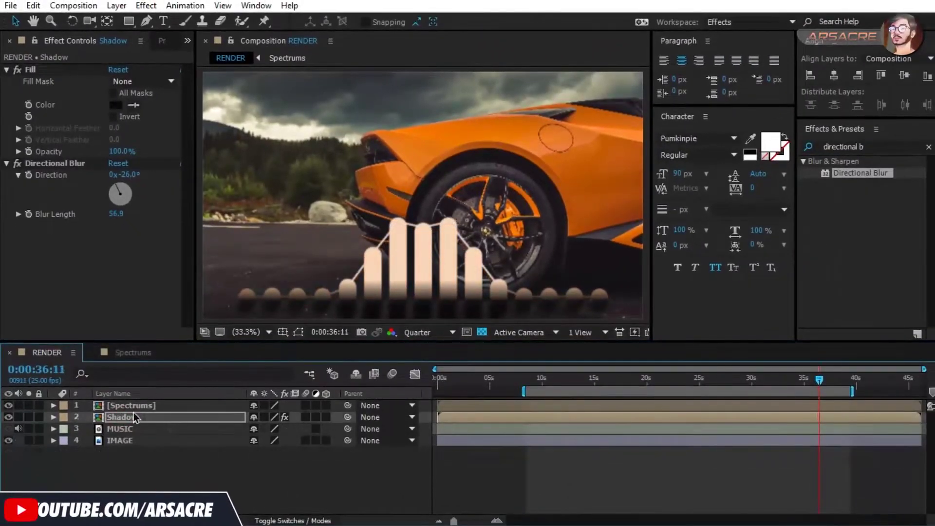
{"action": "mouse_move", "coordinate": [124, 175]}
{"action": "left_mouse_down"}
{"action": "mouse_move", "coordinate": [82, 178]}
{"action": "mouse_move", "coordinate": [134, 178]}
{"action": "left_mouse_up"}
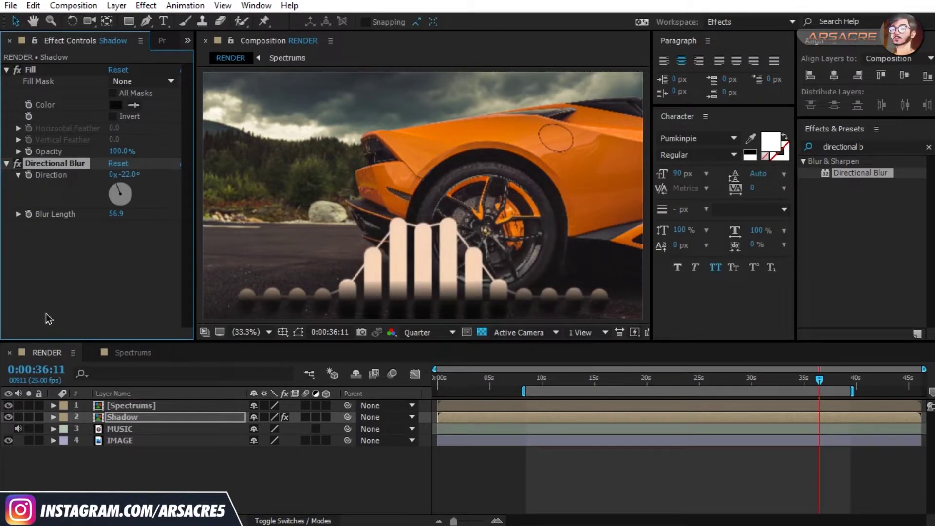
{"action": "left_click", "coordinate": [306, 471]}
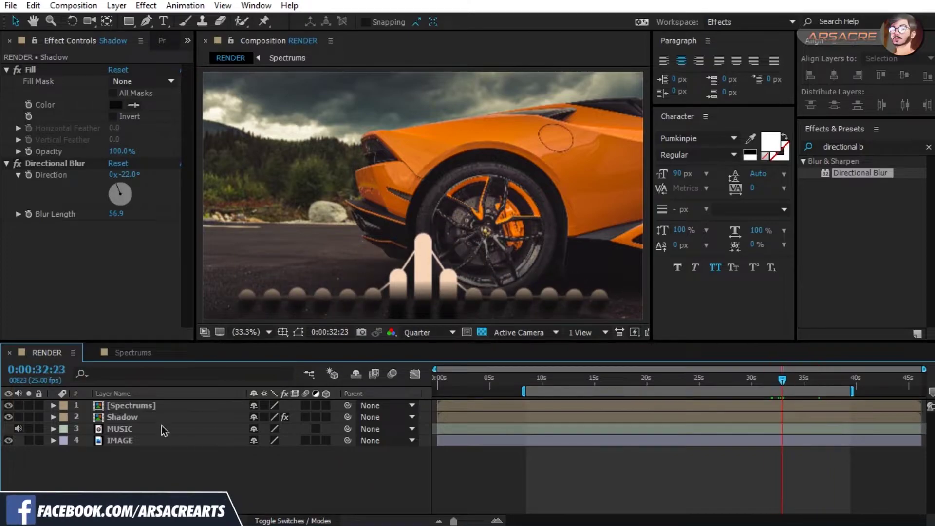
Find the Curves effect and apply it to the Spectrums layer.
{"action": "left_click", "coordinate": [128, 405]}
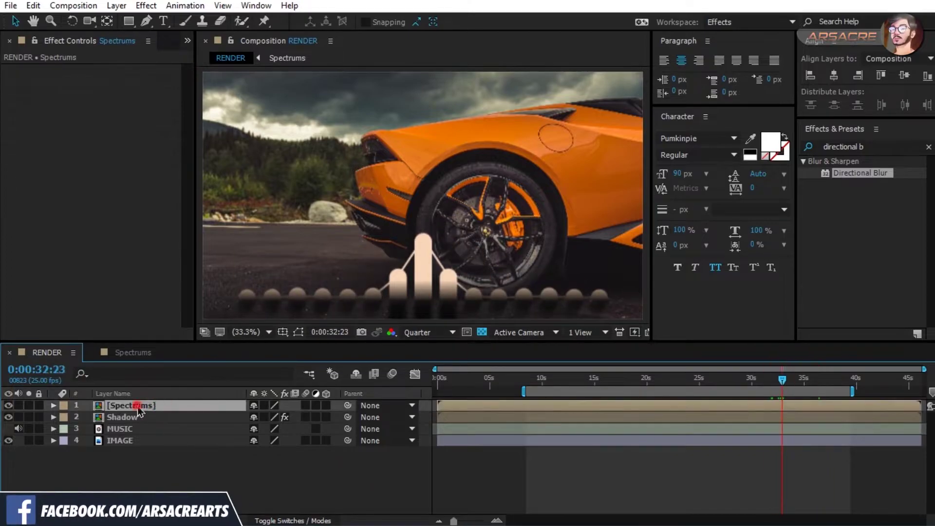
{"action": "key", "text": "ctrl+5"}
{"action": "type", "text": "curves"}
{"action": "left_click_drag", "start_coordinate": [854, 267], "coordinate": [655, 406]}
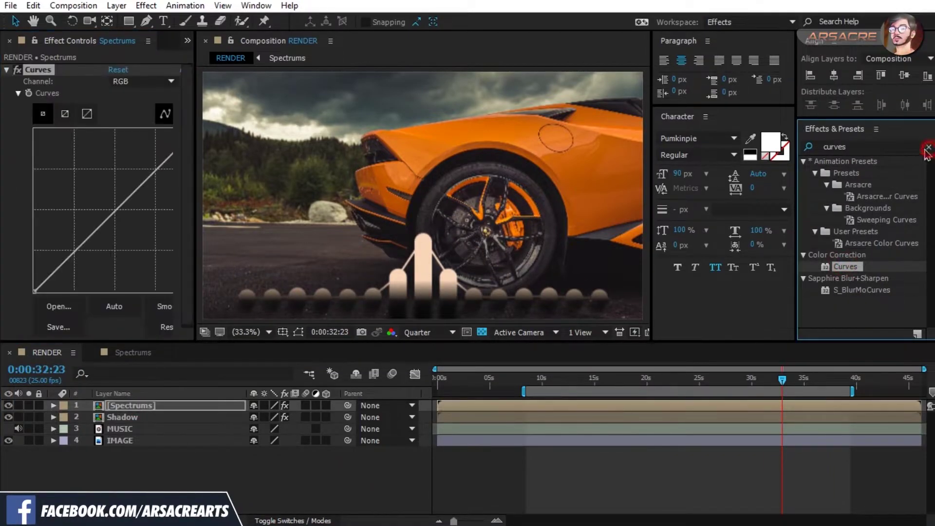
{"action": "left_click", "coordinate": [928, 147]}
Bend the RGB curve of the Spectrums layer downward to darken it and increase the contrast.
{"action": "left_click_drag", "start_coordinate": [195, 162], "coordinate": [250, 163]}
{"action": "left_click_drag", "start_coordinate": [168, 158], "coordinate": [174, 165]}
{"action": "mouse_move", "coordinate": [78, 261]}
{"action": "left_mouse_down"}
{"action": "mouse_move", "coordinate": [80, 250]}
{"action": "mouse_move", "coordinate": [88, 259]}
{"action": "left_mouse_up"}
Fine-tune the Red, Green and Blue channel curves of the Spectrums layer and compare the result with Curves switched off and on.
{"action": "left_click", "coordinate": [195, 82]}
{"action": "left_click", "coordinate": [167, 110]}
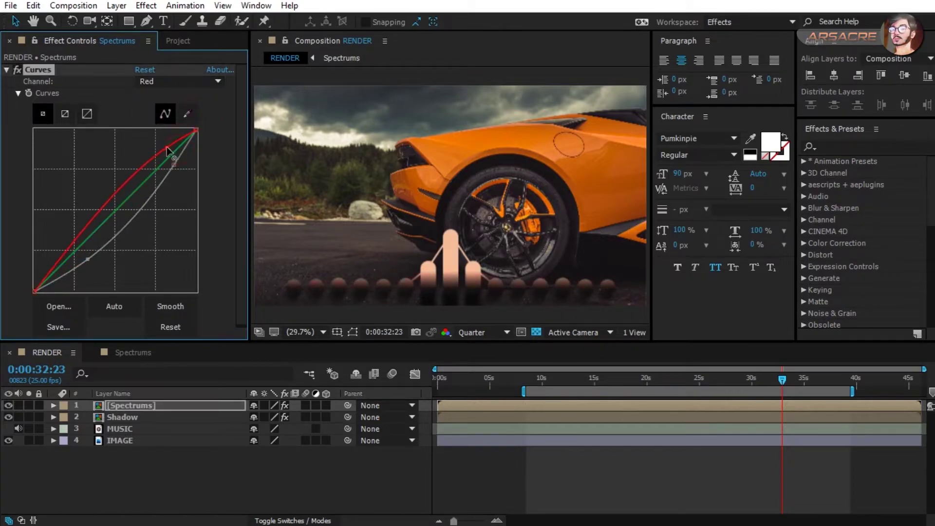
{"action": "left_click", "coordinate": [195, 81]}
{"action": "left_click", "coordinate": [167, 121]}
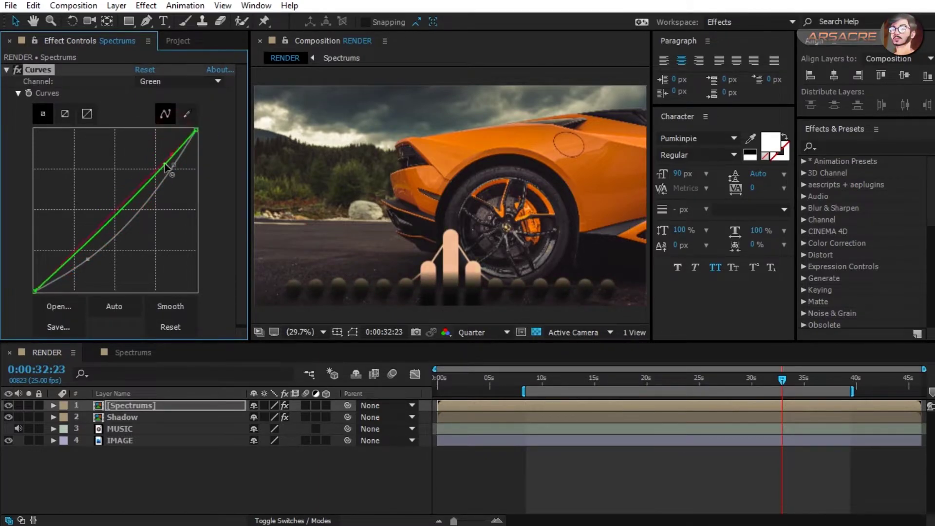
{"action": "left_click", "coordinate": [195, 81]}
{"action": "left_click", "coordinate": [167, 132]}
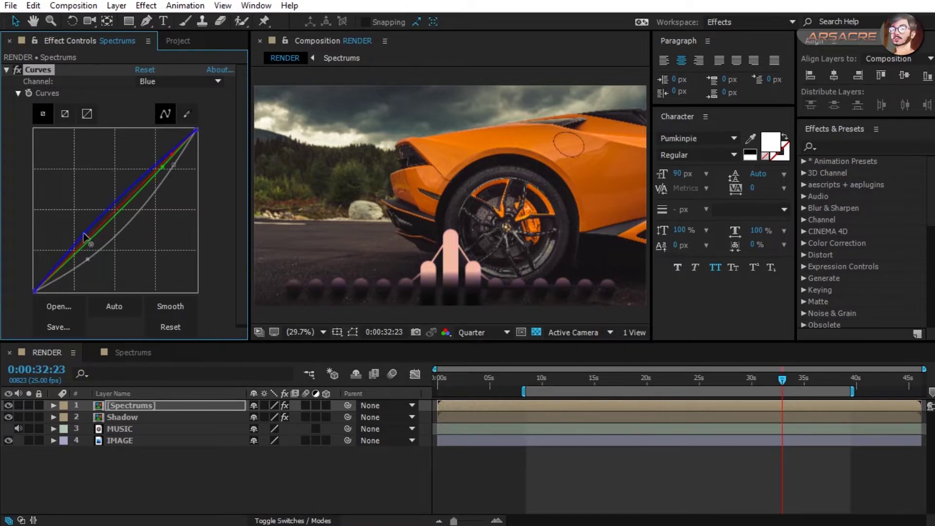
{"action": "left_click", "coordinate": [17, 70]}
{"action": "left_click", "coordinate": [17, 70]}
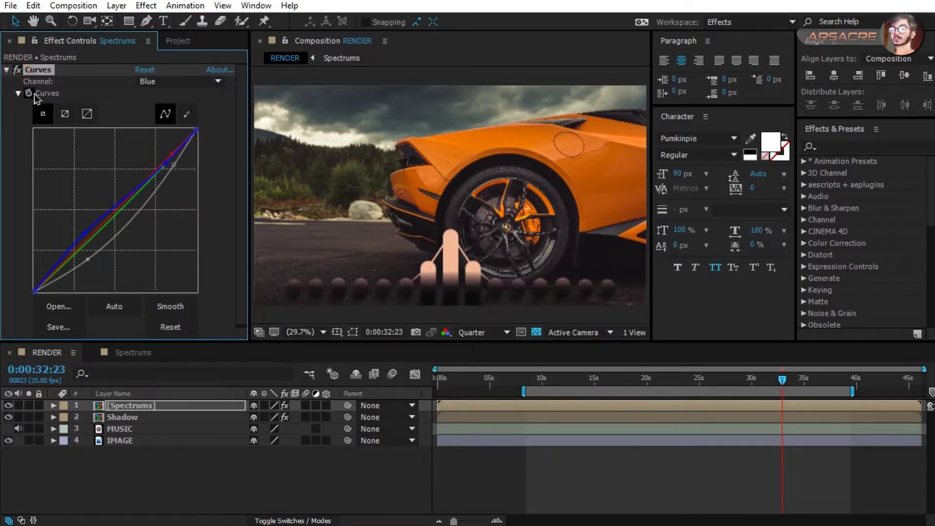
{"action": "mouse_move", "coordinate": [241, 176]}
{"action": "left_mouse_down"}
{"action": "mouse_move", "coordinate": [248, 232]}
{"action": "mouse_move", "coordinate": [242, 180]}
{"action": "left_mouse_up"}
{"action": "left_click", "coordinate": [65, 113]}
{"action": "left_click", "coordinate": [5, 71]}
Apply the Stylize Glow effect to the Spectrums layer with a threshold of 85.5% and a radius of 55.
{"action": "left_click", "coordinate": [837, 147]}
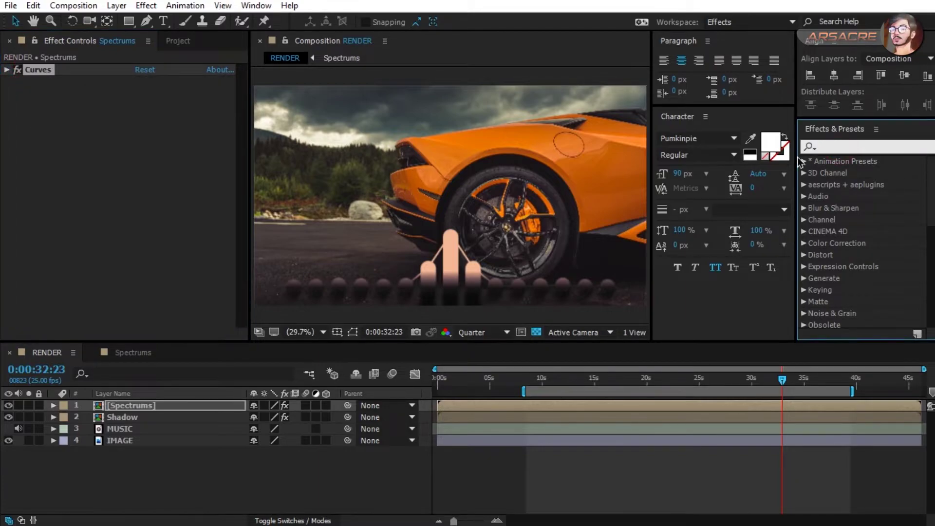
{"action": "type", "text": "glow"}
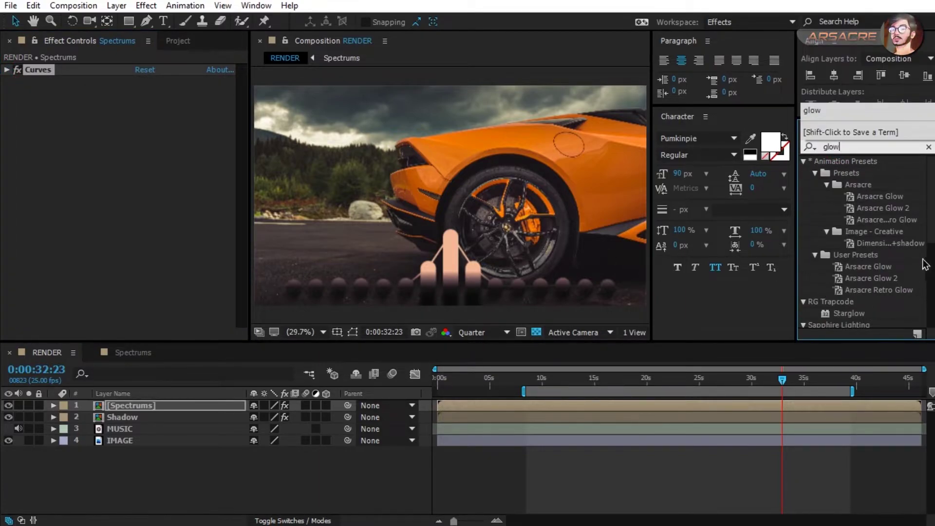
{"action": "scroll", "coordinate": [925, 264], "scroll_direction": "down", "scroll_amount": 5}
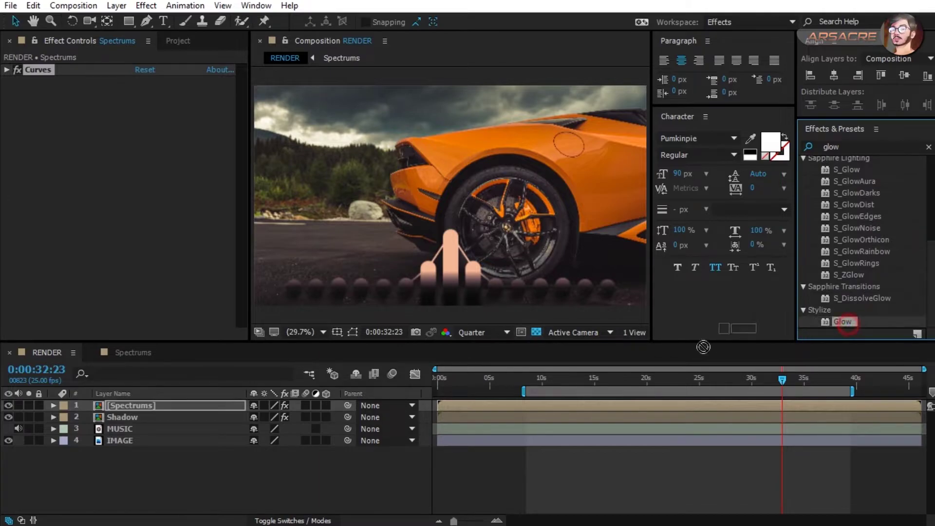
{"action": "left_click_drag", "start_coordinate": [703, 346], "coordinate": [567, 408]}
{"action": "left_click", "coordinate": [929, 147]}
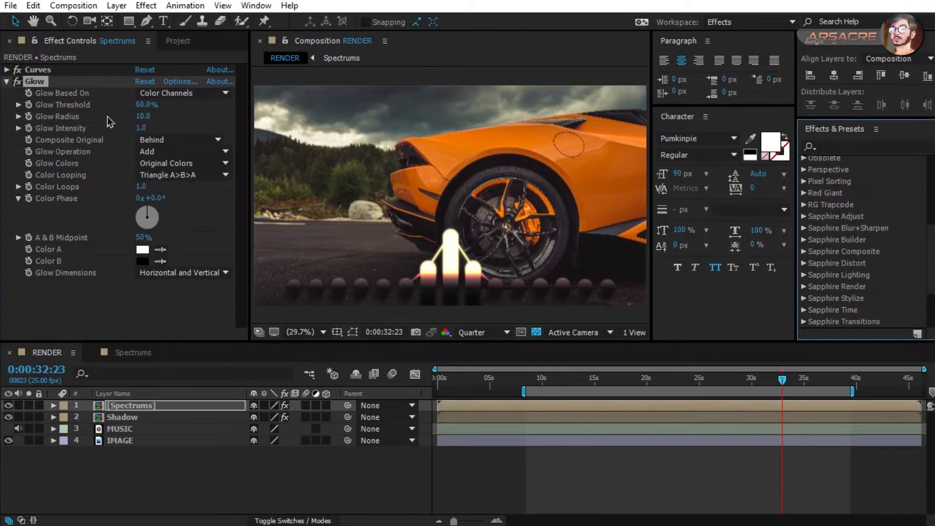
{"action": "left_click_drag", "start_coordinate": [143, 116], "coordinate": [225, 100]}
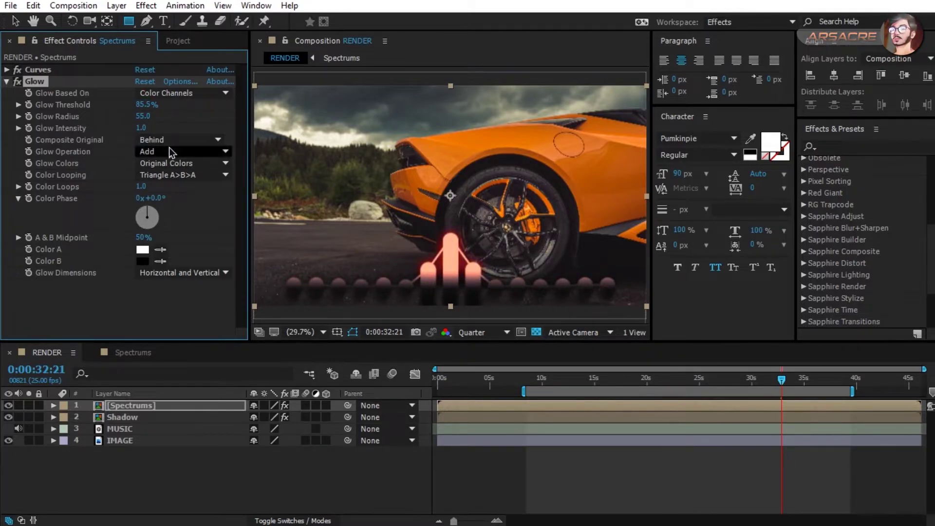
Switch the glow to A & B Colors with a salmon Color A and an orange-red Color B, at intensity 2.1.
{"action": "left_click", "coordinate": [173, 163]}
{"action": "left_click", "coordinate": [174, 193]}
{"action": "left_click", "coordinate": [142, 250]}
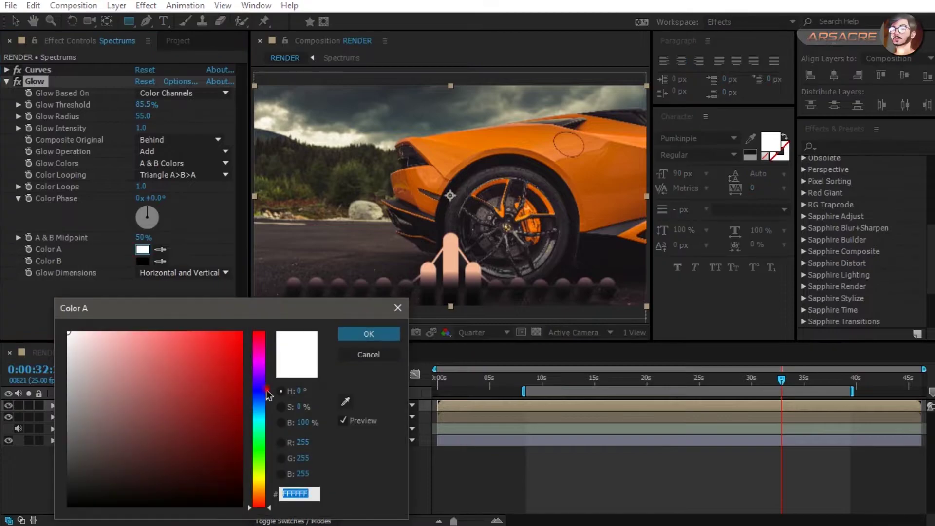
{"action": "left_click", "coordinate": [173, 337]}
{"action": "left_click", "coordinate": [368, 334]}
{"action": "left_click", "coordinate": [143, 261]}
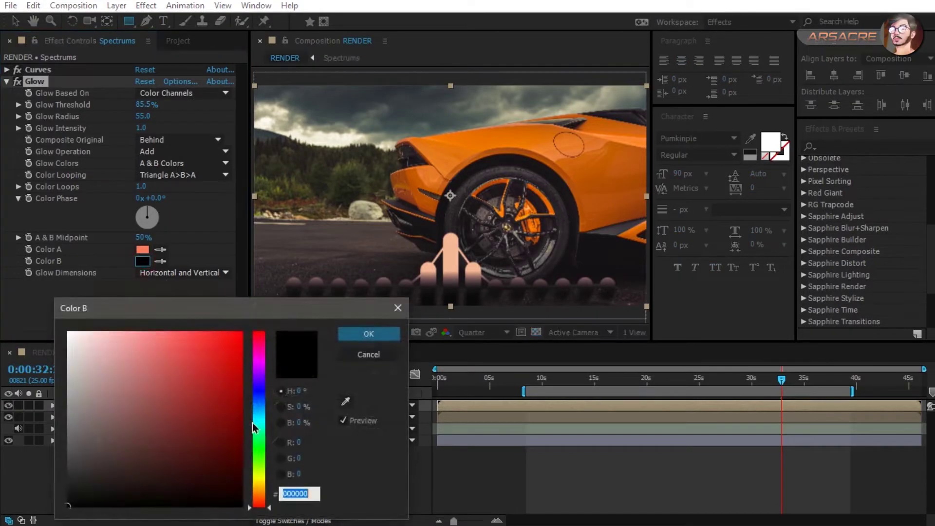
{"action": "left_click", "coordinate": [202, 387]}
{"action": "left_click", "coordinate": [368, 335]}
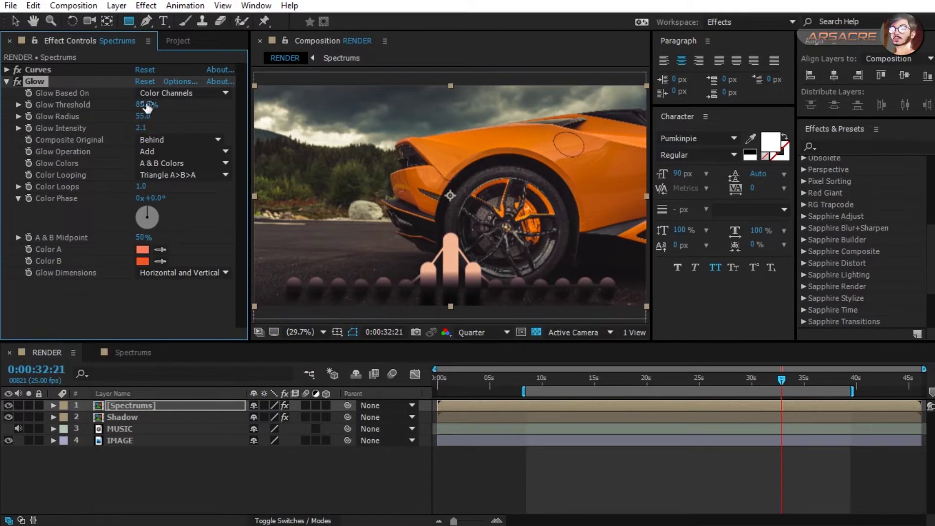
Adjust the glow threshold to 77.8% and the radius to 98 while previewing the spectrum animation.
{"action": "mouse_move", "coordinate": [147, 107]}
{"action": "left_mouse_down"}
{"action": "mouse_move", "coordinate": [115, 107]}
{"action": "mouse_move", "coordinate": [151, 105]}
{"action": "mouse_move", "coordinate": [136, 106]}
{"action": "left_mouse_up"}
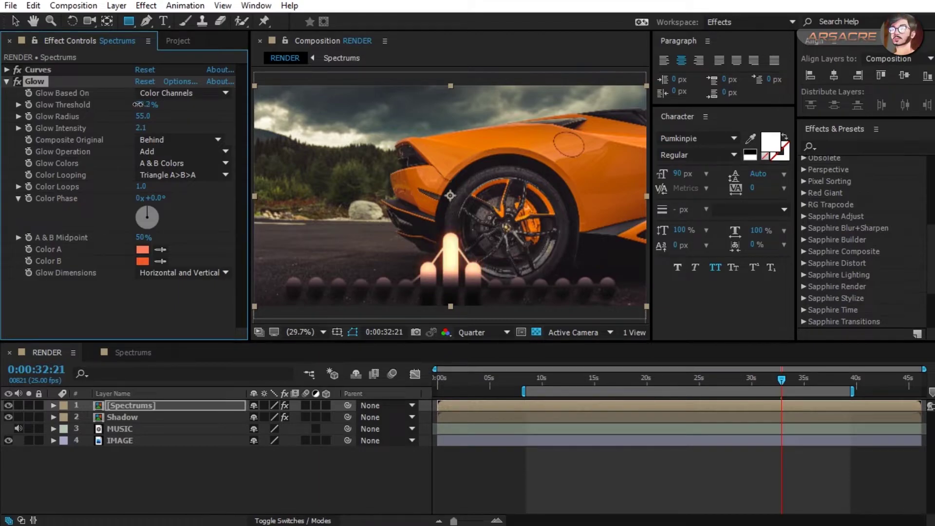
{"action": "key", "text": "space"}
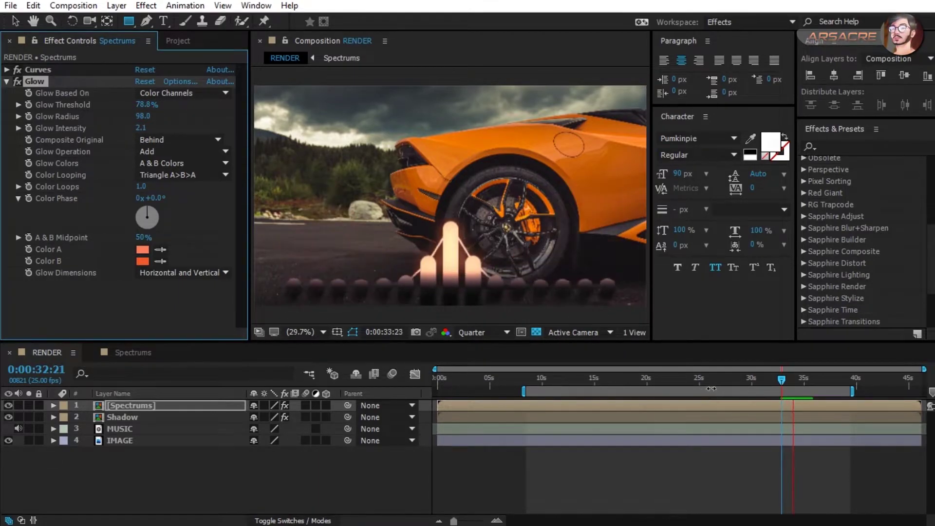
{"action": "left_click_drag", "start_coordinate": [793, 380], "coordinate": [819, 383]}
{"action": "left_click_drag", "start_coordinate": [145, 106], "coordinate": [146, 107]}
{"action": "left_click", "coordinate": [143, 250]}
{"action": "left_click", "coordinate": [259, 415]}
{"action": "left_click", "coordinate": [383, 355]}
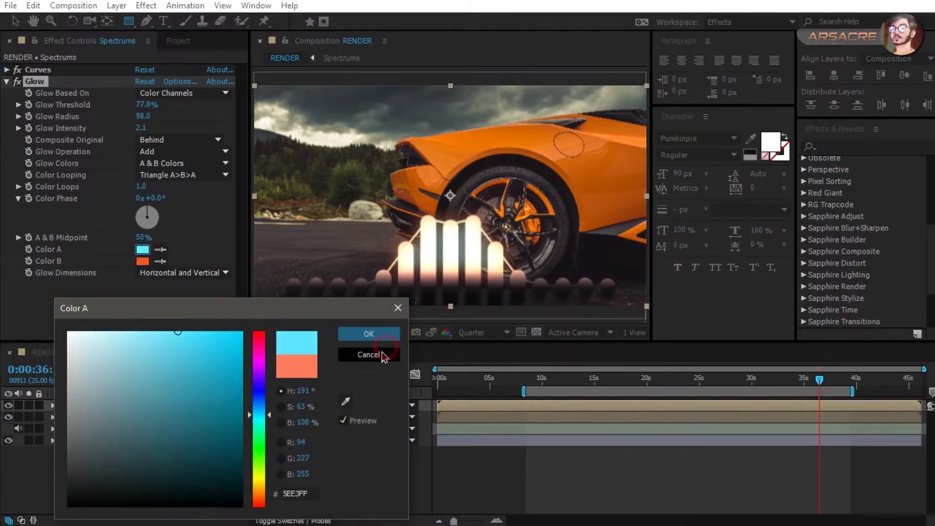
{"action": "left_click", "coordinate": [383, 354]}
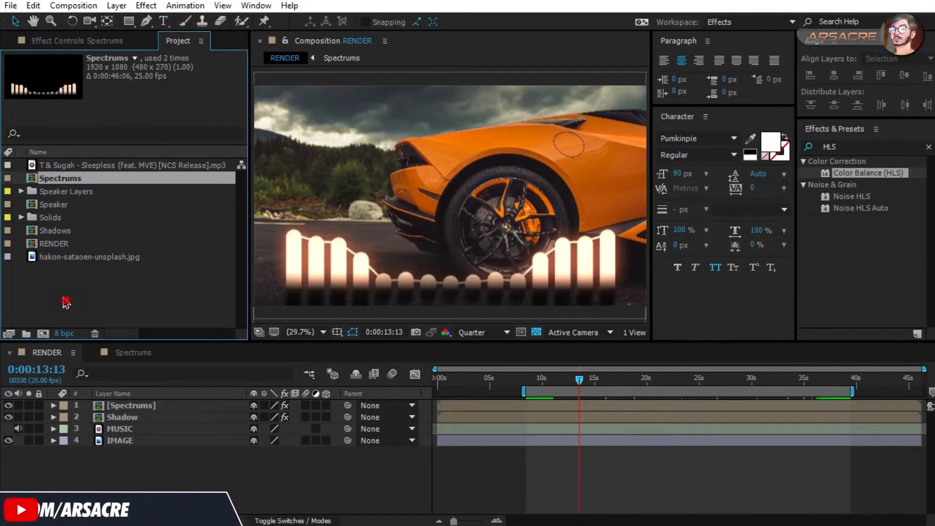
Add the Speaker composition above the Spectrums layer in RENDER and open it to show its layers.
{"action": "left_click", "coordinate": [53, 204]}
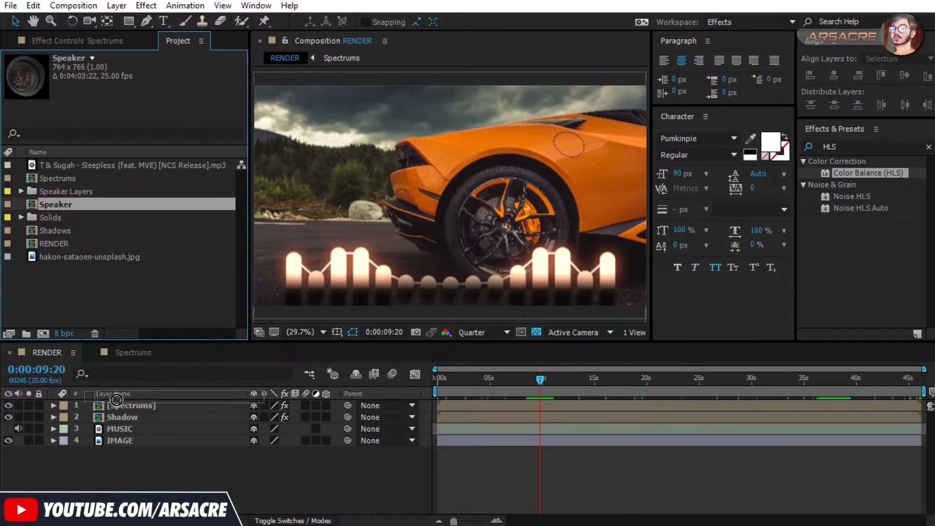
{"action": "left_click_drag", "start_coordinate": [117, 400], "coordinate": [137, 399]}
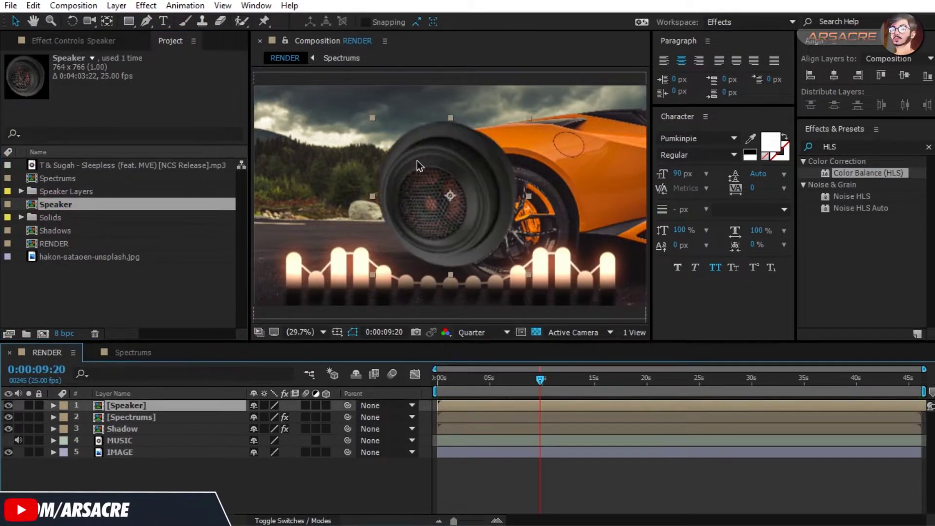
{"action": "double_click", "coordinate": [140, 407]}
Cut the Outline, Body, To Reactor and Cut Cover layers from the Speaker composition and paste them into RENDER.
{"action": "left_click", "coordinate": [116, 439]}
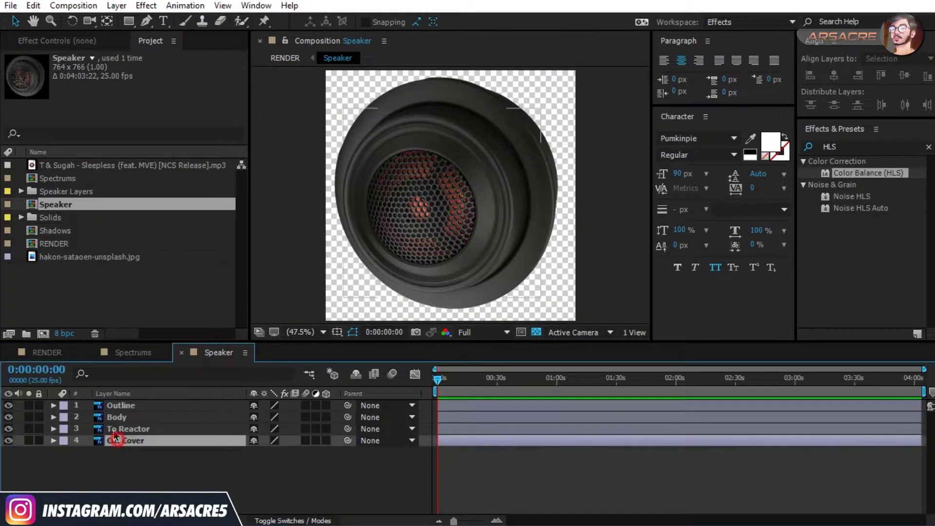
{"action": "left_click", "coordinate": [127, 405], "text": "shift"}
{"action": "left_click", "coordinate": [33, 6]}
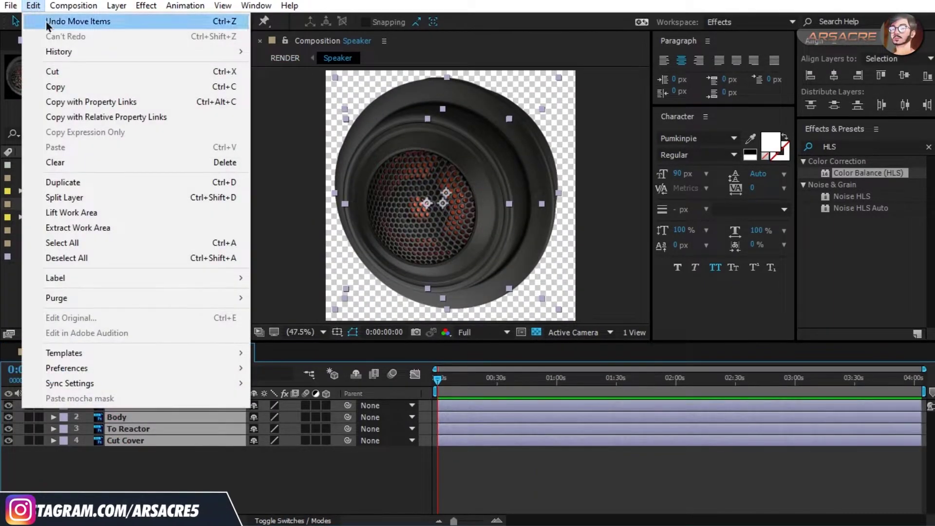
{"action": "left_click", "coordinate": [179, 72]}
{"action": "left_click", "coordinate": [58, 350]}
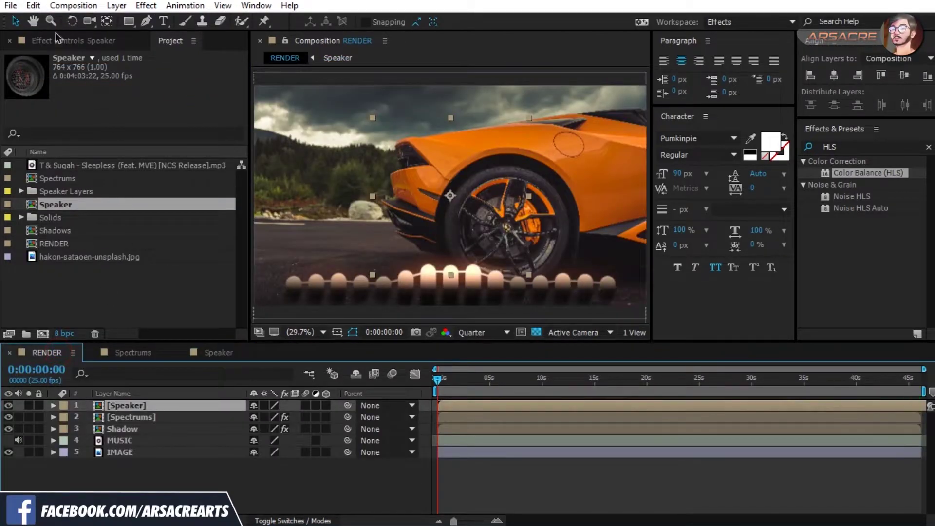
{"action": "left_click", "coordinate": [33, 5]}
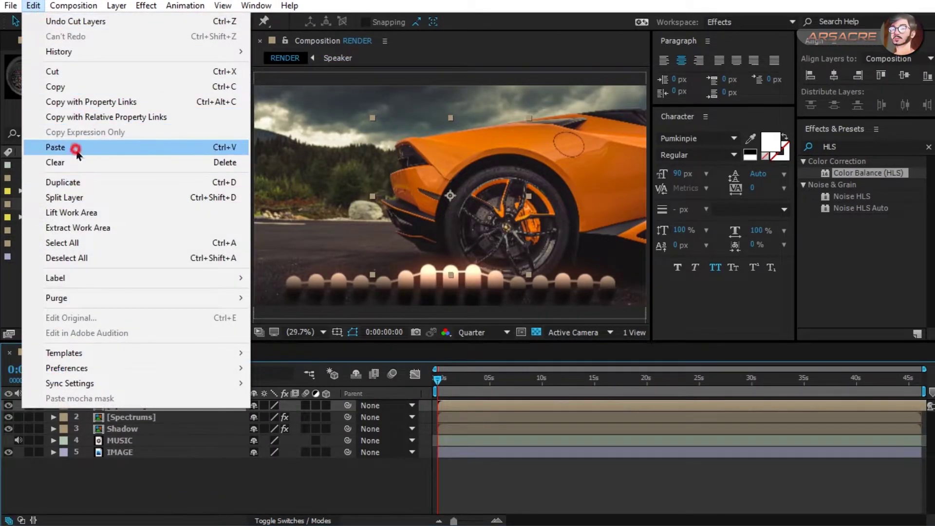
{"action": "left_click", "coordinate": [76, 151]}
{"action": "left_click", "coordinate": [430, 446]}
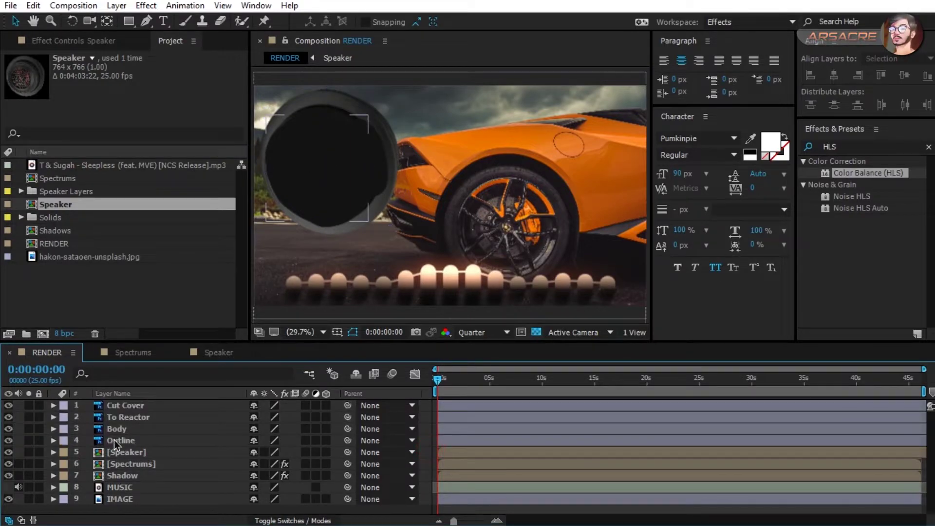
Reorder the pasted speaker layers from top to bottom as Outline, Body, To Reactor and Cut Cover, and select all four.
{"action": "left_click_drag", "start_coordinate": [119, 407], "coordinate": [128, 432]}
{"action": "left_click", "coordinate": [124, 408]}
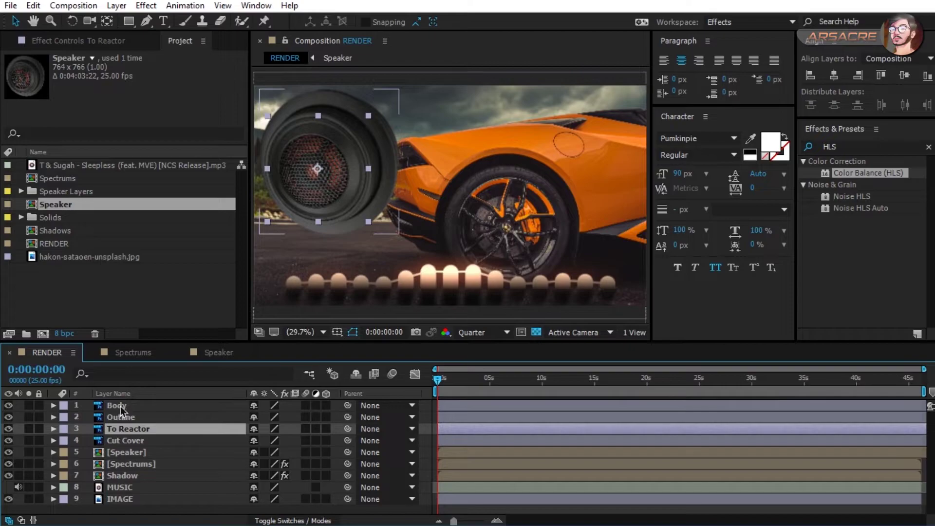
{"action": "left_click", "coordinate": [121, 417]}
{"action": "left_click", "coordinate": [131, 441]}
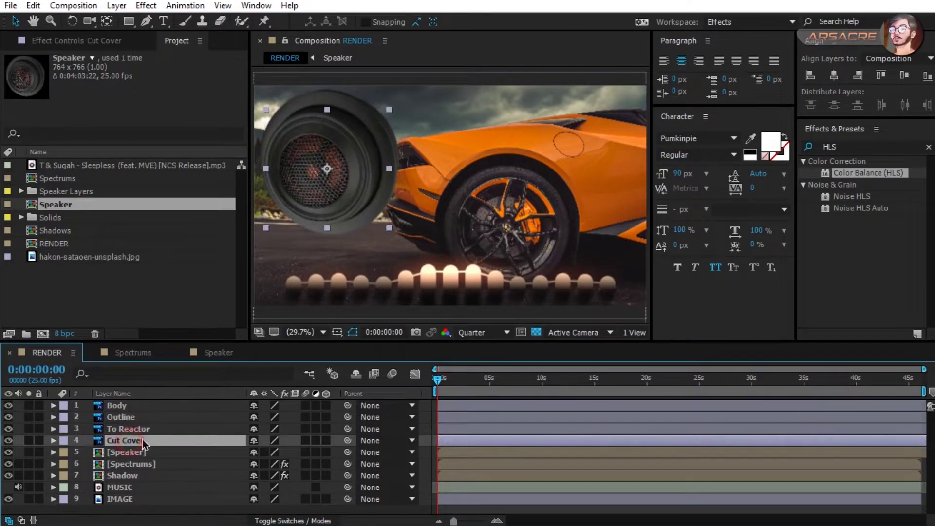
{"action": "left_click", "coordinate": [131, 428]}
{"action": "left_click", "coordinate": [129, 417]}
{"action": "left_click_drag", "start_coordinate": [125, 415], "coordinate": [124, 403]}
{"action": "left_click", "coordinate": [126, 441], "text": "shift"}
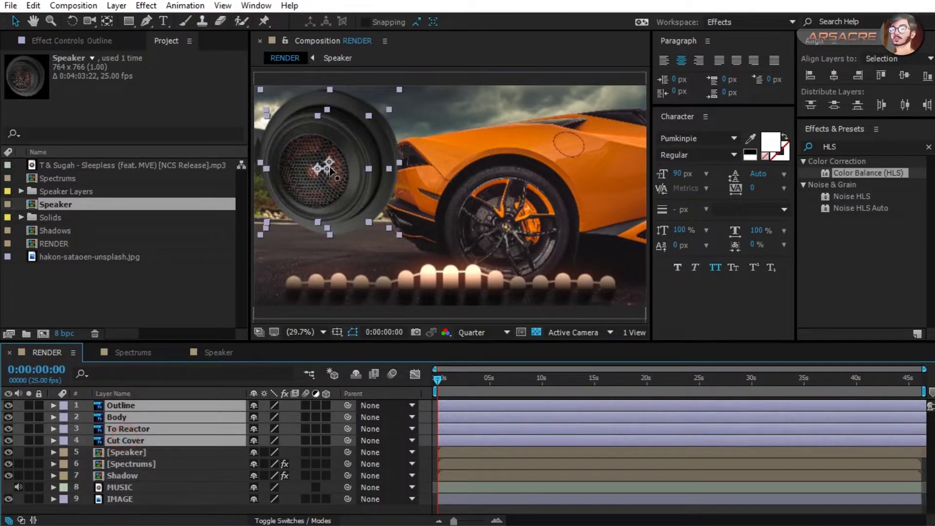
Move the selected speaker layers to the image's upper-right area and add a null object named SPEAKER CTRL at the speaker's centre.
{"action": "left_click_drag", "start_coordinate": [317, 169], "coordinate": [572, 165]}
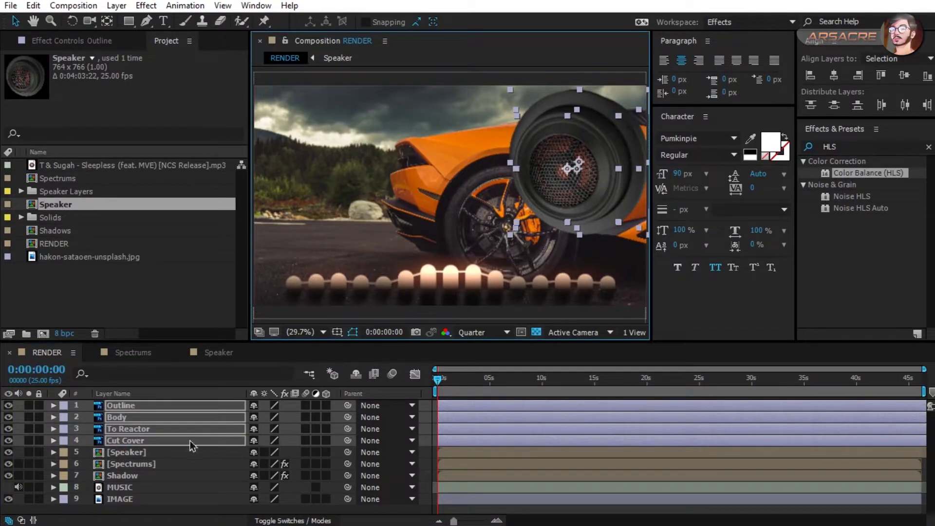
{"action": "right_click", "coordinate": [428, 416]}
{"action": "left_click", "coordinate": [472, 284]}
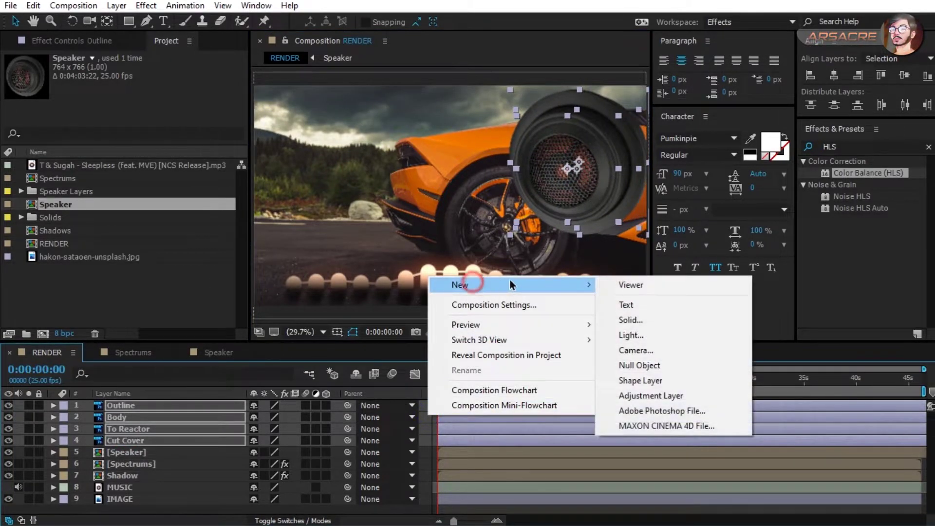
{"action": "left_click", "coordinate": [655, 365]}
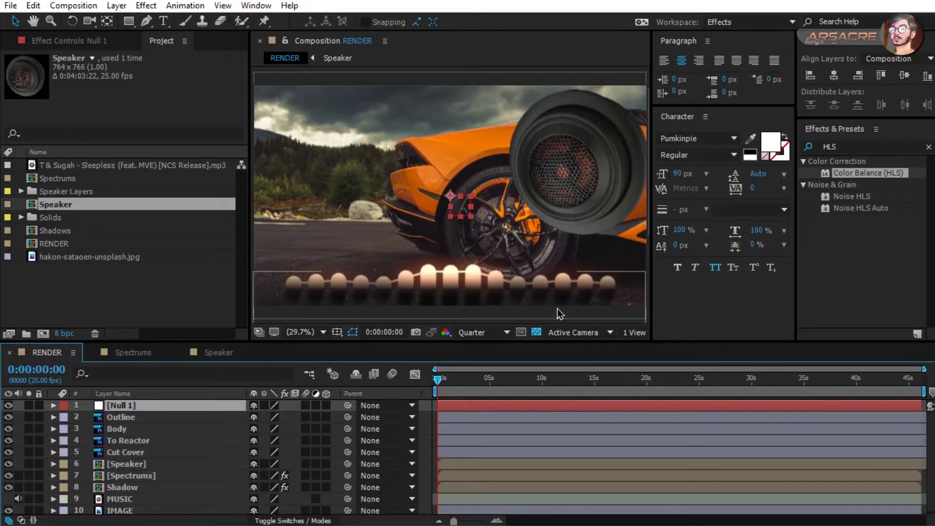
{"action": "key", "text": "Return"}
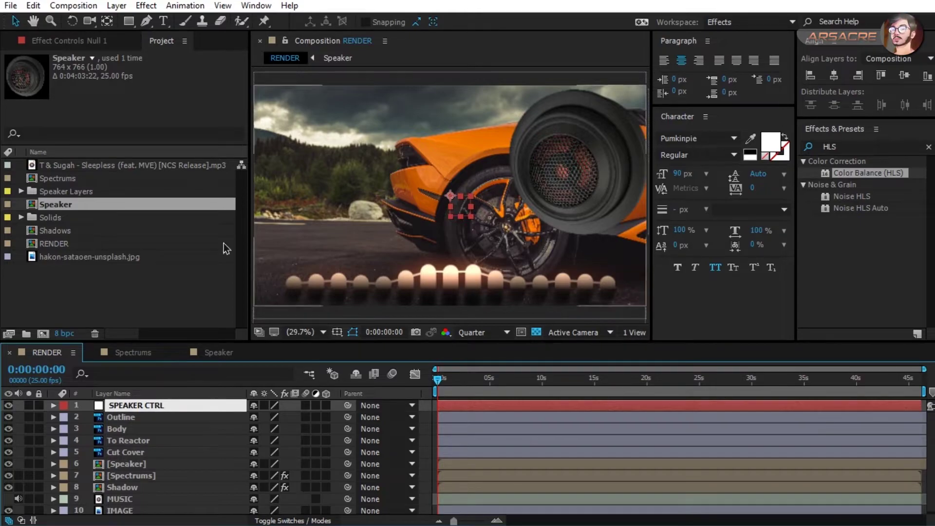
{"action": "key", "text": "Return"}
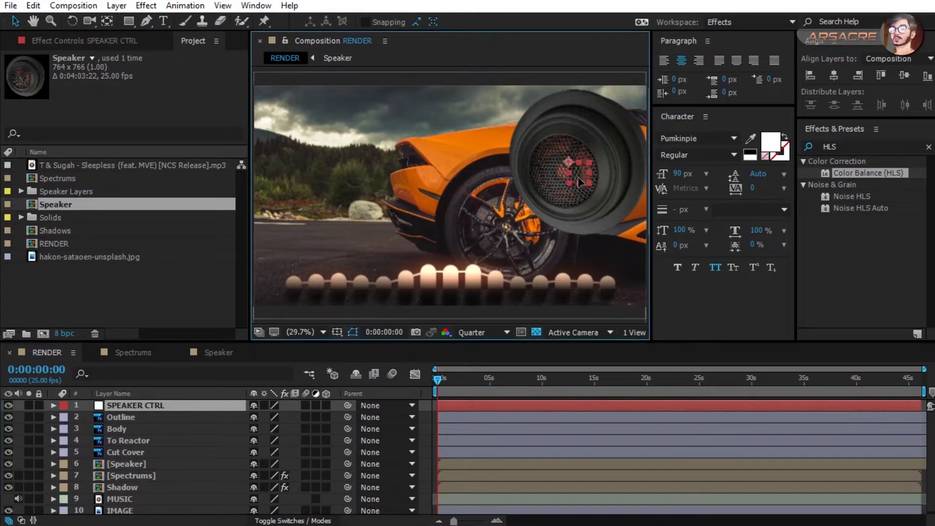
Parent the Outline, Body, To Reactor and Cut Cover layers to the SPEAKER CTRL null.
{"action": "left_click", "coordinate": [177, 417]}
{"action": "left_click", "coordinate": [171, 453], "text": "shift"}
{"action": "left_click_drag", "start_coordinate": [346, 417], "coordinate": [146, 406]}
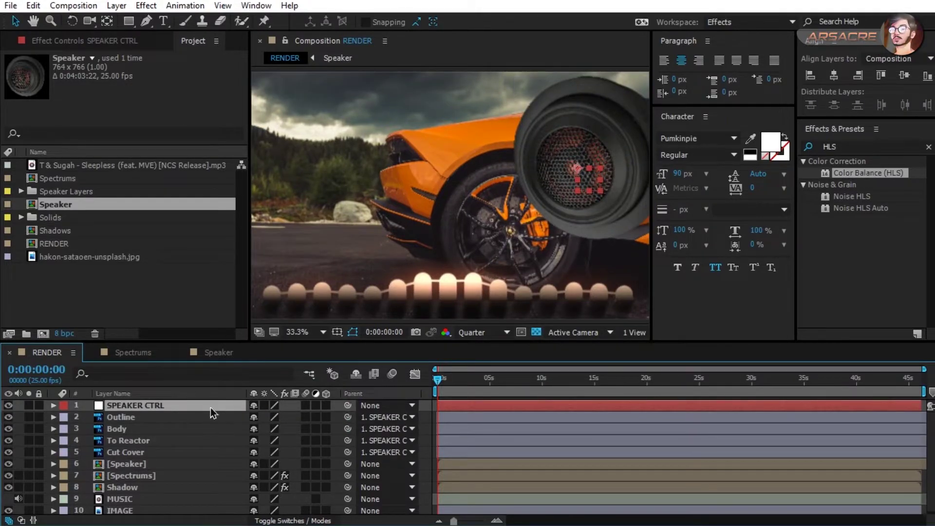
Scale the SPEAKER CTRL null to 76.3% and place the speaker in the upper-right part of the image.
{"action": "left_click_drag", "start_coordinate": [586, 179], "coordinate": [515, 217]}
{"action": "left_click_drag", "start_coordinate": [497, 281], "coordinate": [513, 255]}
{"action": "key", "text": "s"}
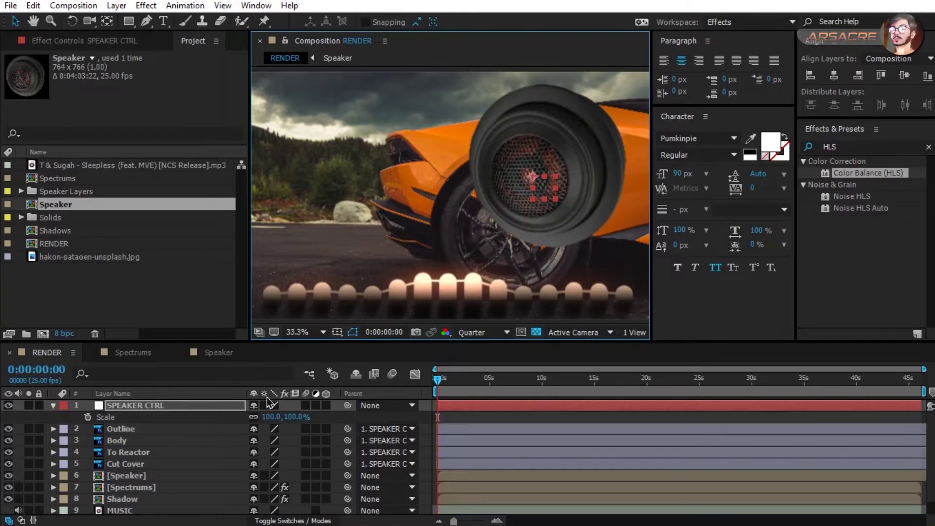
{"action": "left_click_drag", "start_coordinate": [271, 420], "coordinate": [246, 420]}
{"action": "scroll", "coordinate": [432, 297], "scroll_direction": "down", "scroll_amount": 1}
{"action": "key", "text": "shift+/"}
{"action": "left_click_drag", "start_coordinate": [539, 193], "coordinate": [581, 167]}
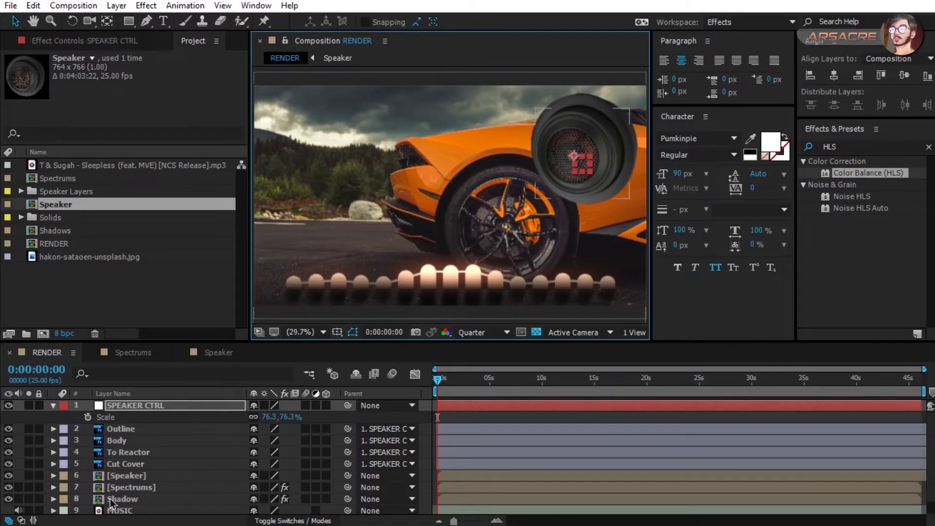
Convert the MUSIC layer's audio to keyframes and delete Left Channel and Right Channel from the Audio Amplitude layer.
{"action": "right_click", "coordinate": [117, 512]}
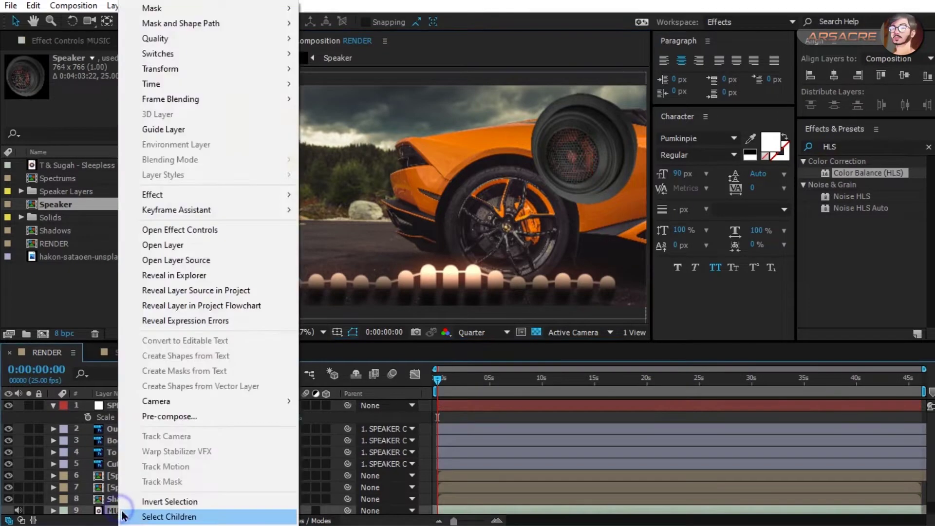
{"action": "left_click", "coordinate": [188, 209]}
{"action": "left_click", "coordinate": [361, 209]}
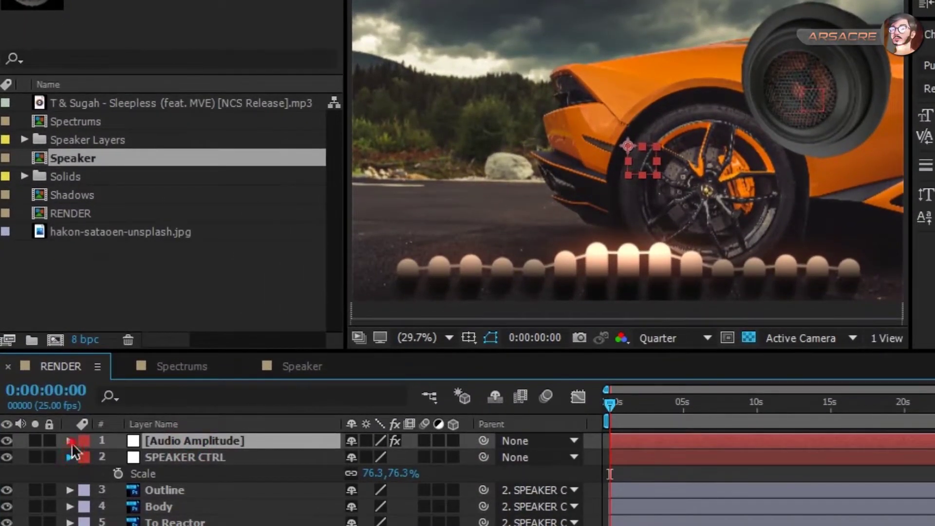
{"action": "left_click", "coordinate": [70, 442]}
{"action": "left_click", "coordinate": [127, 475]}
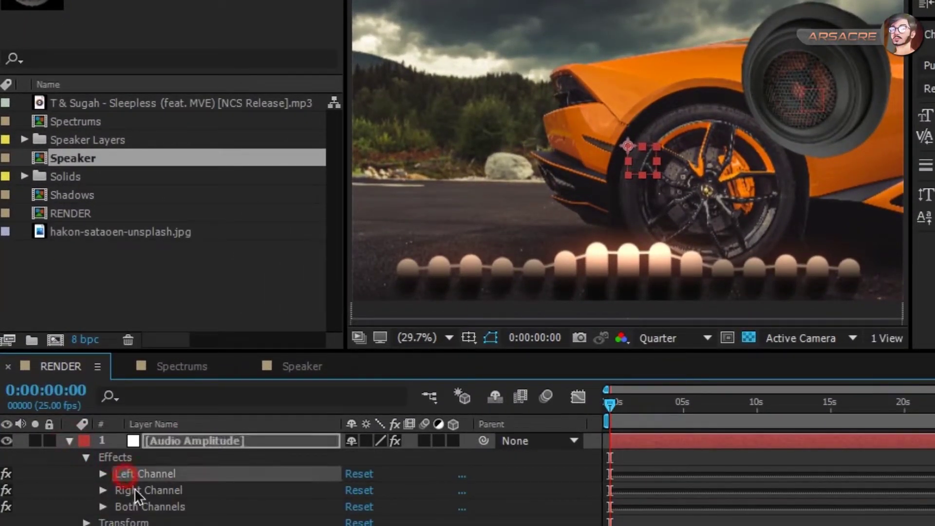
{"action": "left_click", "coordinate": [138, 492], "text": "shift"}
{"action": "key", "text": "Delete"}
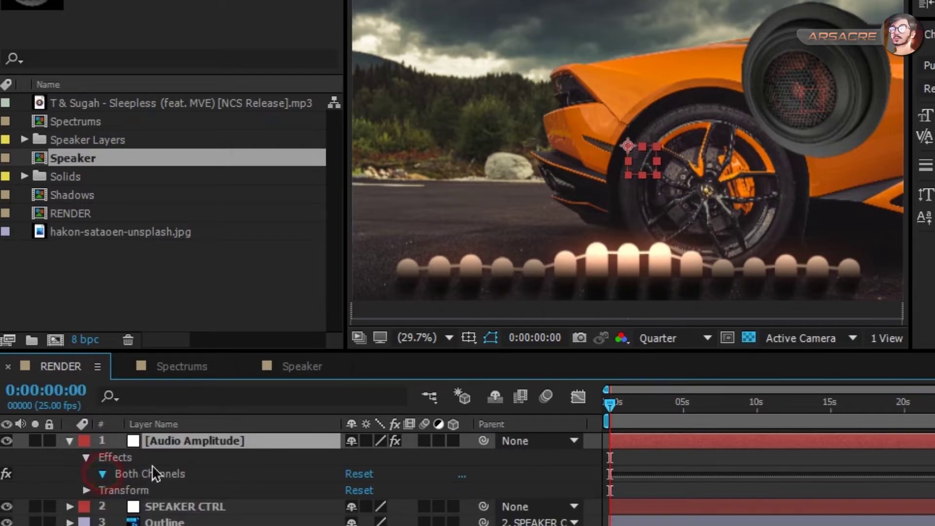
Add the expression smooth(0.2,2) to the Both Channels slider of the Audio Amplitude layer.
{"action": "left_click_drag", "start_coordinate": [491, 353], "coordinate": [492, 279]}
{"action": "left_click", "coordinate": [134, 417], "text": "alt"}
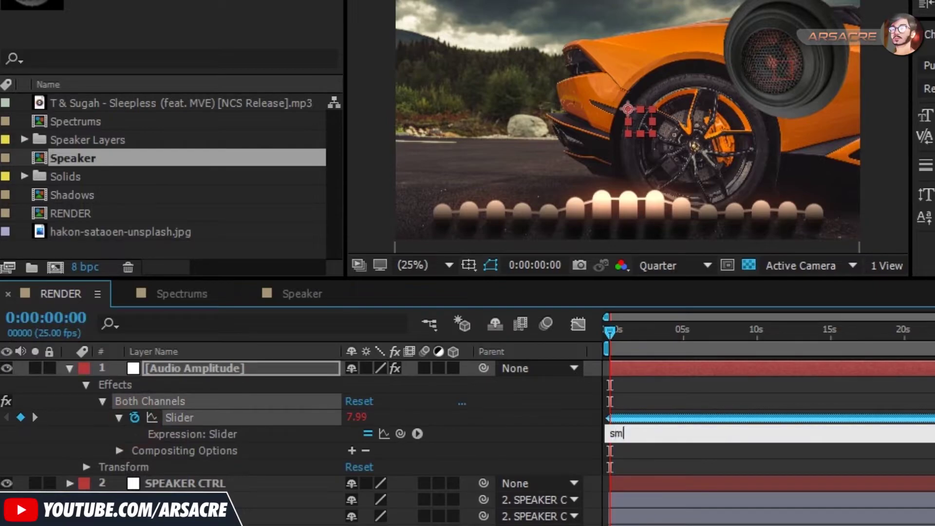
{"action": "type", "text": "smooth("}
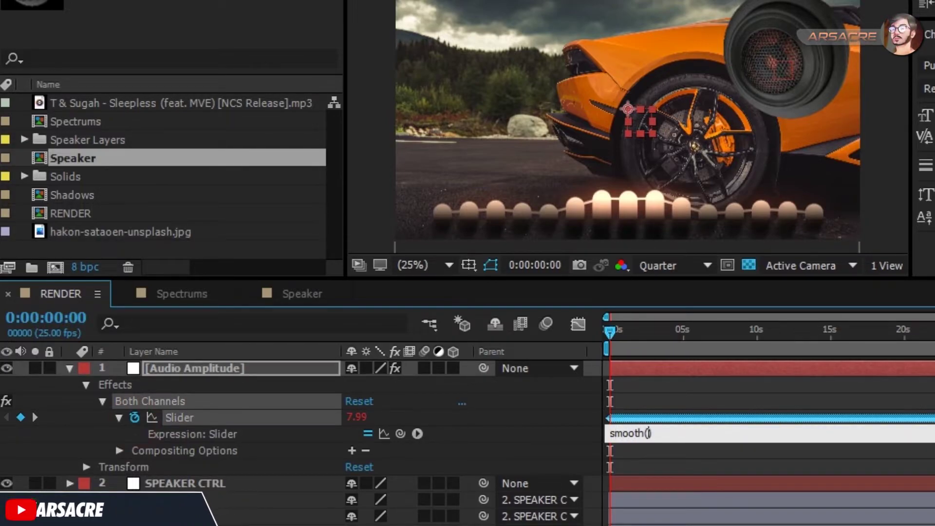
{"action": "type", "text": "0.2"}
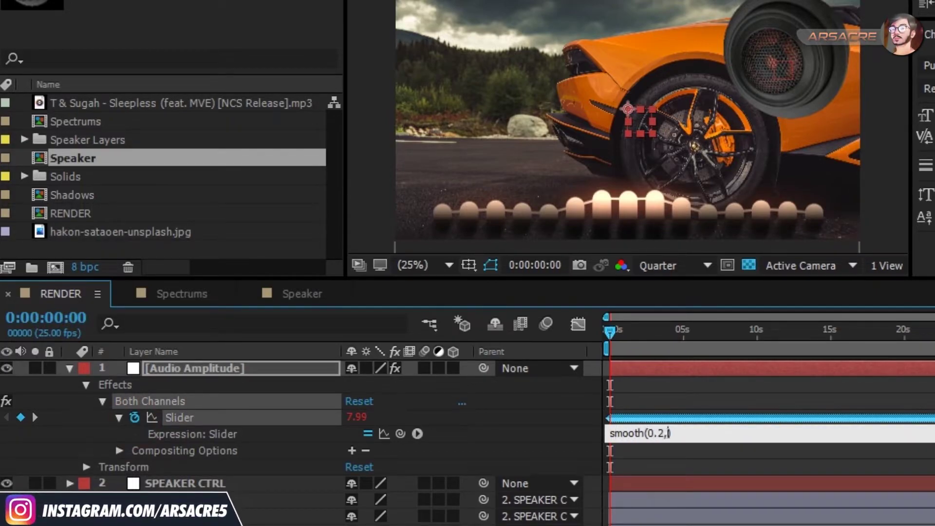
{"action": "type", "text": ",2"}
{"action": "left_click", "coordinate": [644, 383]}
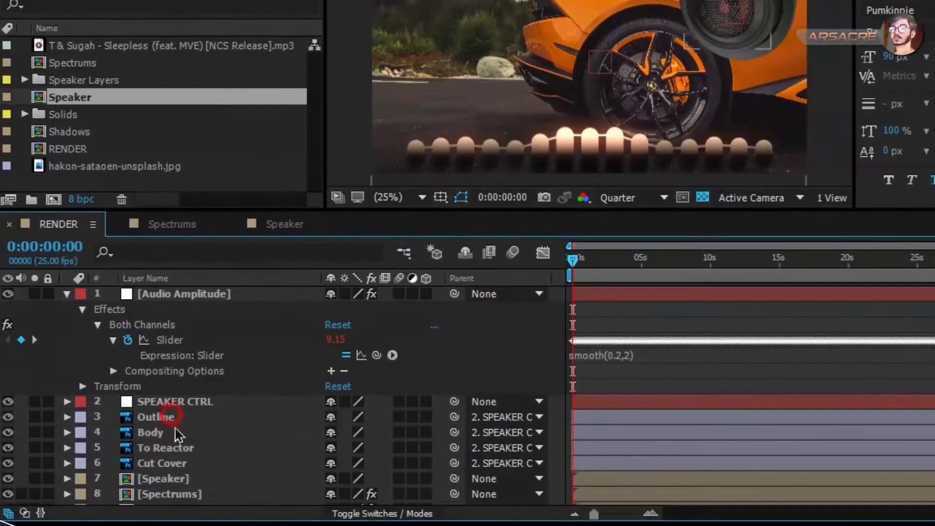
Add a scale expression to the To Reactor layer and link it to the Audio Amplitude layer's Both Channels slider.
{"action": "left_click", "coordinate": [178, 432]}
{"action": "left_click", "coordinate": [176, 449]}
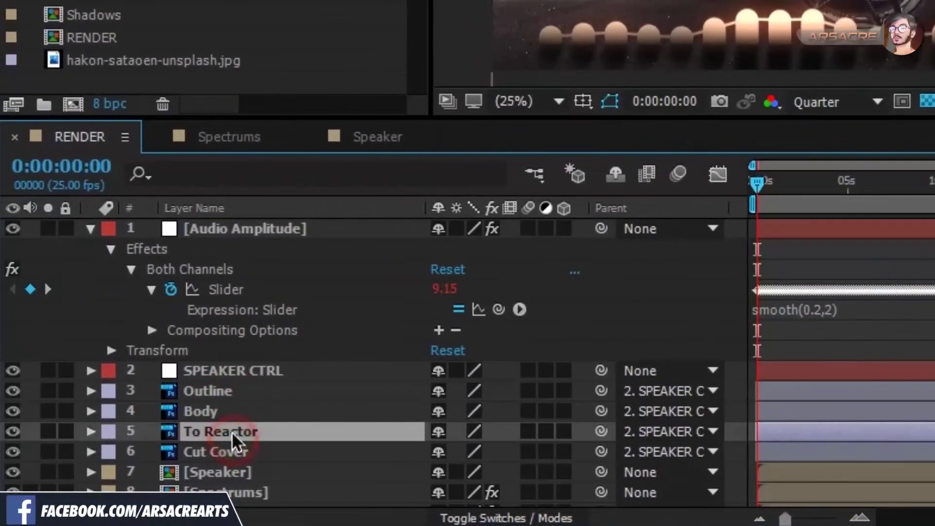
{"action": "key", "text": "s"}
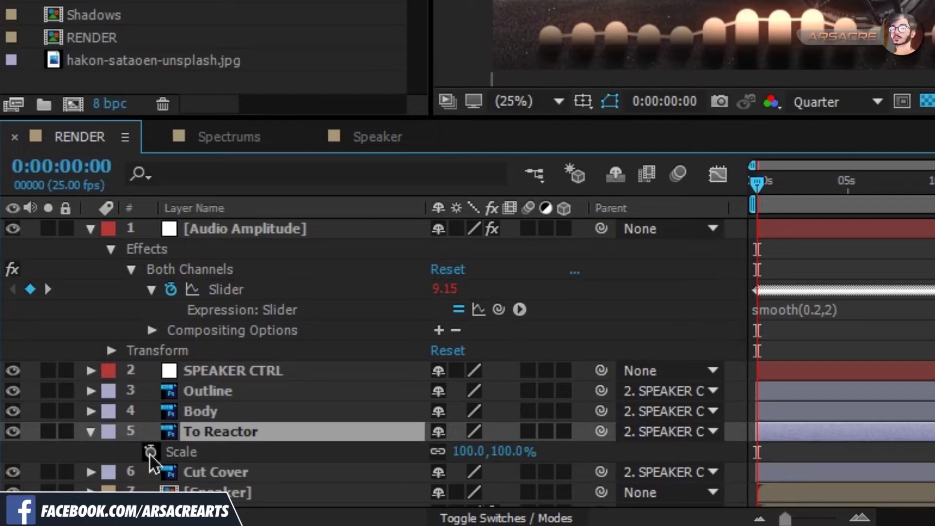
{"action": "left_click", "coordinate": [150, 451], "text": "alt"}
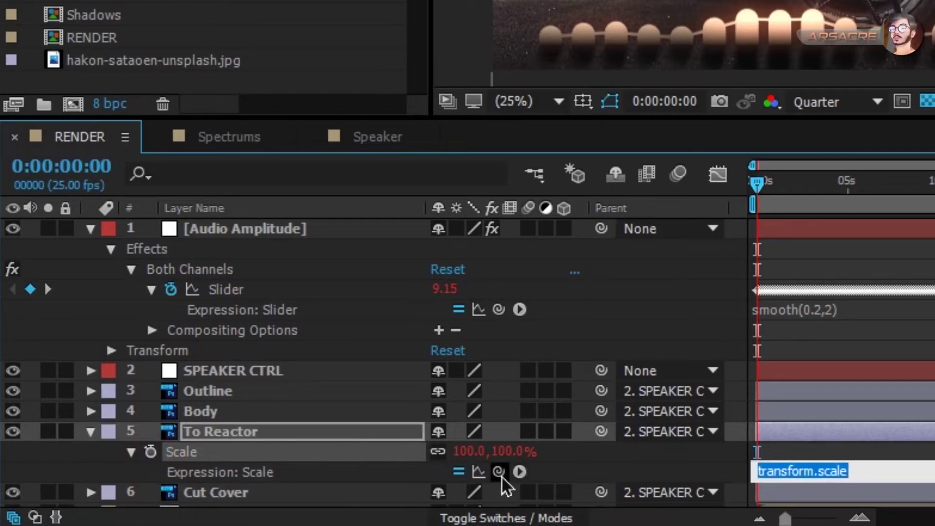
{"action": "left_click_drag", "start_coordinate": [498, 471], "coordinate": [225, 292]}
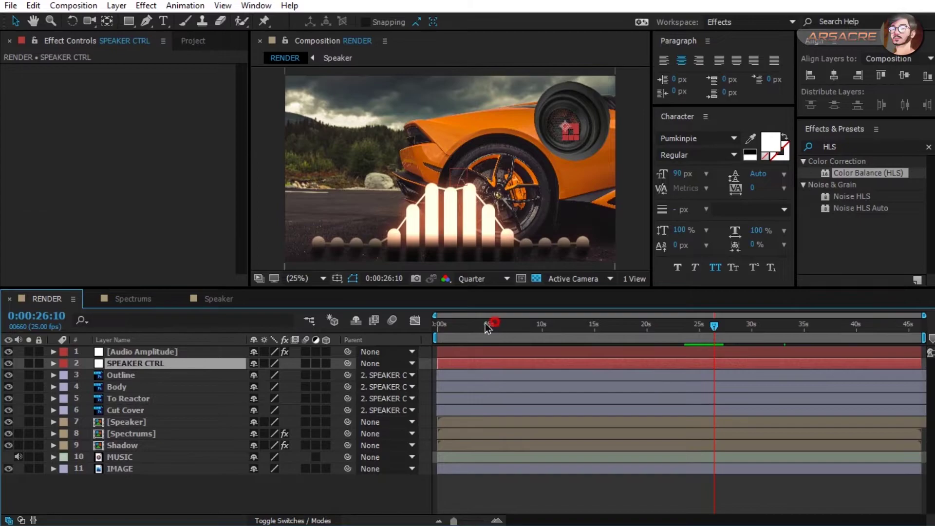
Create Rotation and Position keyframes on the SPEAKER CTRL null at 0:00:00:00.
{"action": "left_click_drag", "start_coordinate": [485, 323], "coordinate": [367, 343]}
{"action": "left_click", "coordinate": [131, 351]}
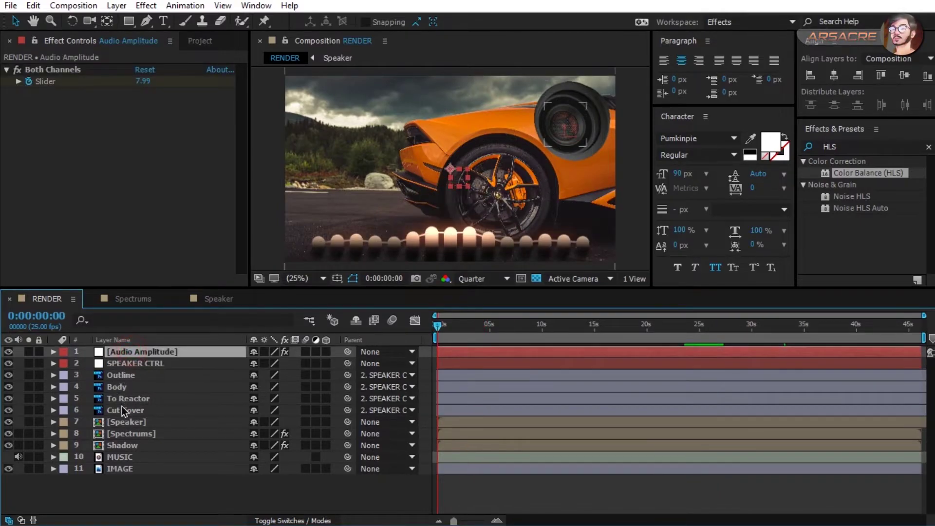
{"action": "left_click", "coordinate": [123, 410], "text": "shift"}
{"action": "left_click", "coordinate": [125, 489]}
{"action": "left_click", "coordinate": [121, 364]}
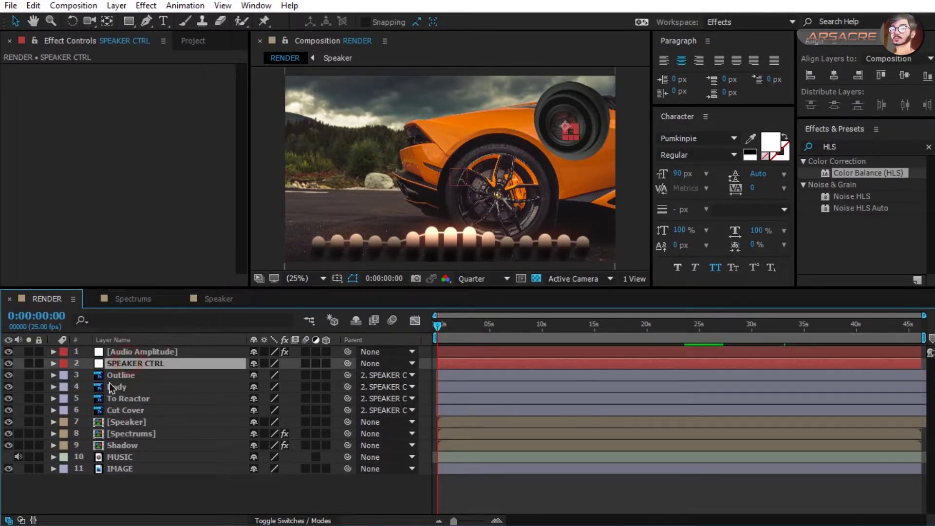
{"action": "key", "text": "r"}
{"action": "left_click", "coordinate": [88, 375]}
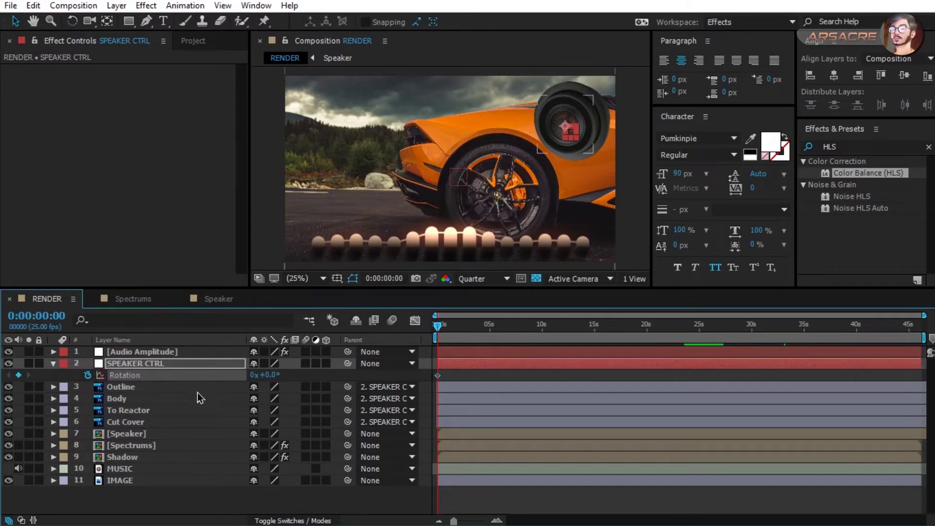
{"action": "key", "text": "shift+p"}
{"action": "left_click", "coordinate": [88, 375]}
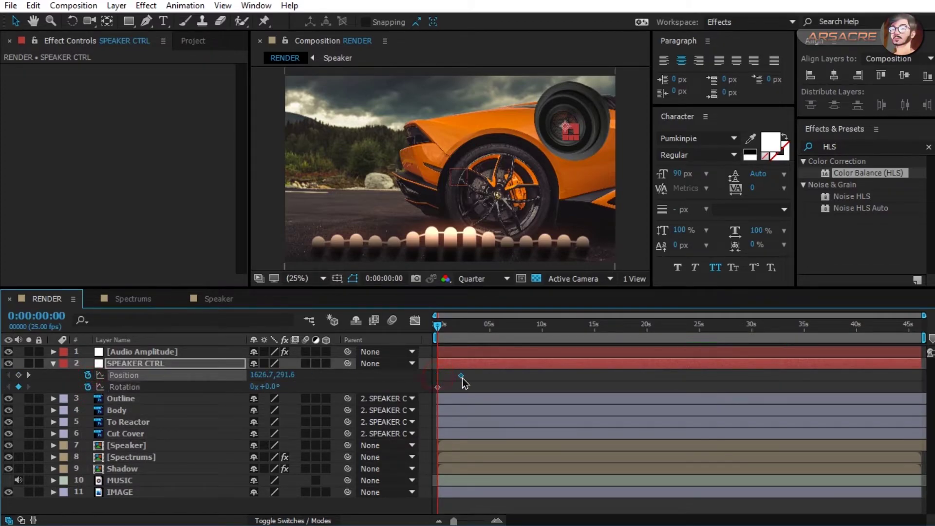
Place the resting position keyframe a few seconds in and set SPEAKER CTRL's starting position to 2146.7, 291.6, outside the frame's right edge.
{"action": "key", "text": "shift+Right"}
{"action": "key", "text": "shift+Right"}
{"action": "key", "text": "shift+Right"}
{"action": "key", "text": "shift+Right"}
{"action": "key", "text": "shift+Right"}
{"action": "key", "text": "shift+Right"}
{"action": "key", "text": "shift+Right"}
{"action": "key", "text": "shift+Right"}
{"action": "key", "text": "shift+Right"}
{"action": "key", "text": "shift+Right"}
{"action": "key", "text": "shift+Right"}
{"action": "key", "text": "shift+Right"}
{"action": "key", "text": "shift+Right"}
{"action": "key", "text": "shift+Right"}
{"action": "key", "text": "shift+Right"}
{"action": "key", "text": "shift+Right"}
{"action": "key", "text": "shift+Right"}
{"action": "key", "text": "shift+Right"}
{"action": "key", "text": "shift+Right"}
{"action": "key", "text": "shift+Right"}
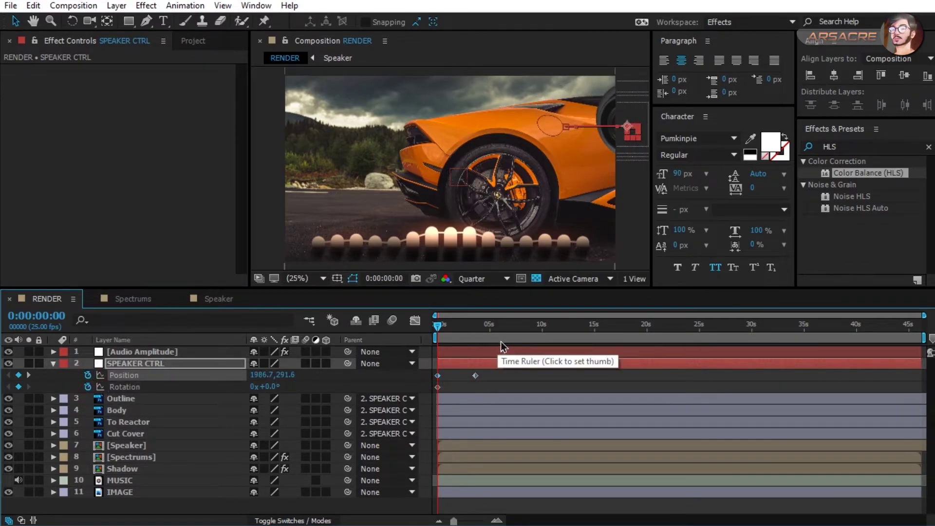
{"action": "key", "text": "shift+Right"}
{"action": "key", "text": "shift+Right"}
{"action": "key", "text": "shift+Right"}
{"action": "key", "text": "shift+Right"}
{"action": "key", "text": "shift+Right"}
{"action": "key", "text": "shift+Right"}
{"action": "key", "text": "shift+Right"}
{"action": "key", "text": "shift+Right"}
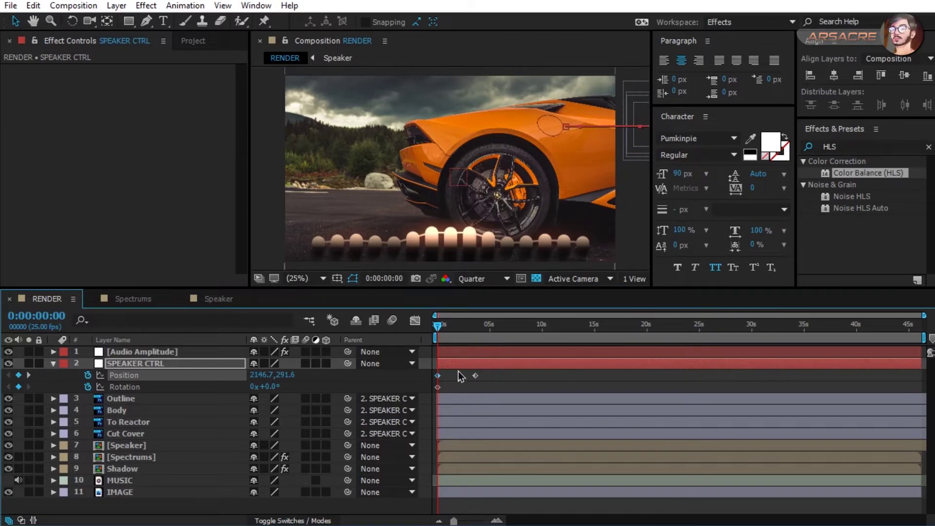
Ease SPEAKER CTRL's position keyframes, shape the speed curve as a fast start with a long slow-down, and preview the slide-in.
{"action": "left_click_drag", "start_coordinate": [423, 351], "coordinate": [422, 351]}
{"action": "key", "text": "F9"}
{"action": "left_click_drag", "start_coordinate": [454, 337], "coordinate": [471, 336]}
{"action": "key", "text": "shift+F3"}
{"action": "left_click_drag", "start_coordinate": [497, 449], "coordinate": [457, 482]}
{"action": "left_click_drag", "start_coordinate": [452, 327], "coordinate": [413, 334]}
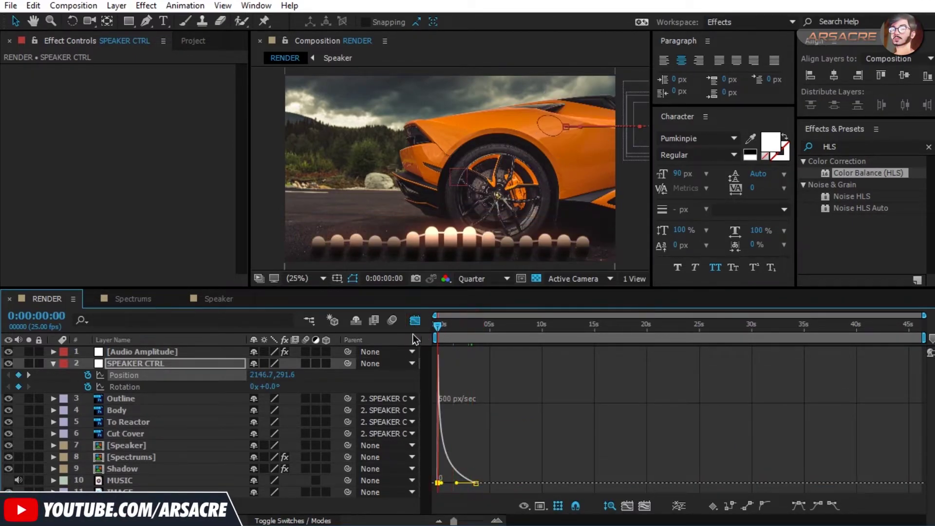
{"action": "key", "text": "space"}
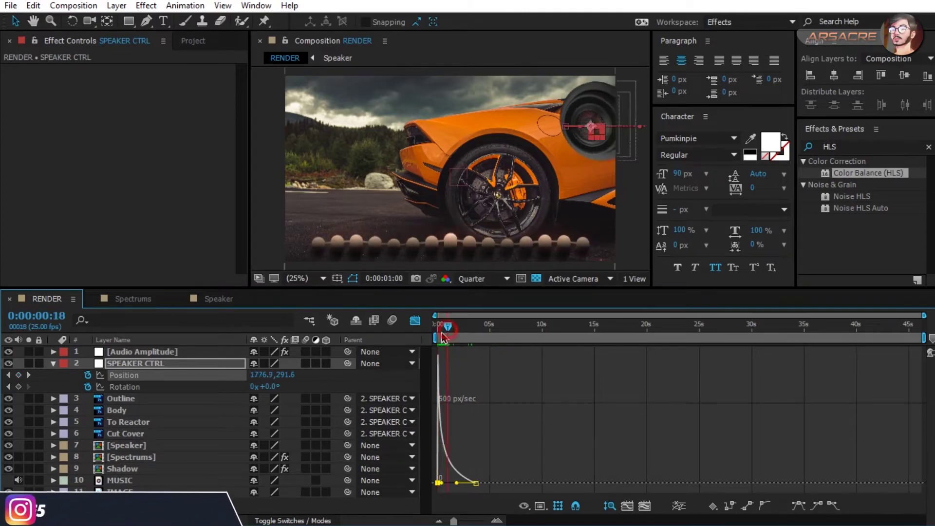
{"action": "left_click", "coordinate": [415, 320]}
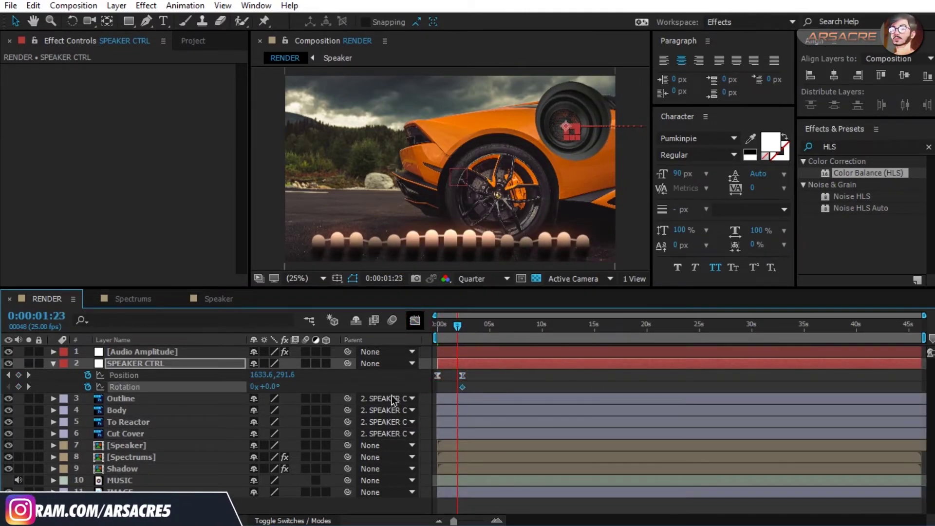
Give SPEAKER CTRL a starting rotation keyframe of -50°, ease its speed curve into the 0° keyframe, and preview the animation.
{"action": "left_click_drag", "start_coordinate": [266, 387], "coordinate": [98, 412]}
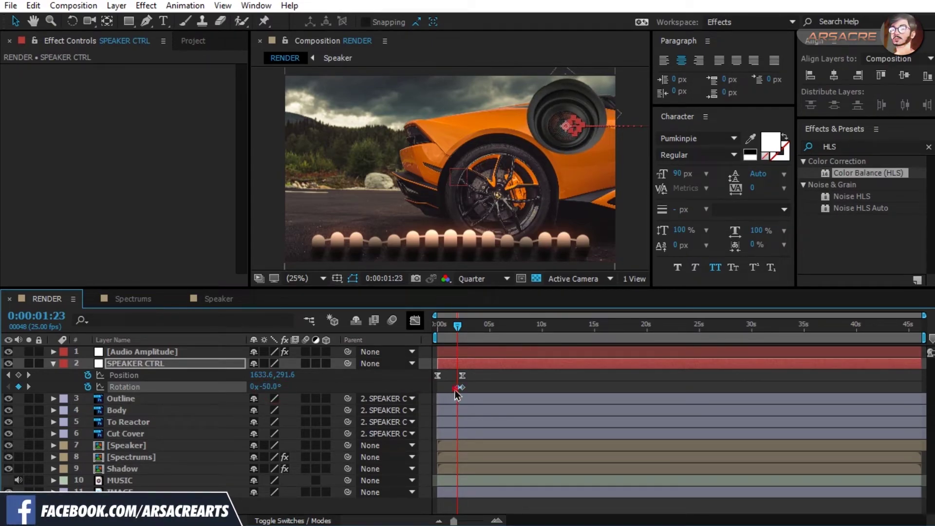
{"action": "left_click_drag", "start_coordinate": [456, 388], "coordinate": [445, 393]}
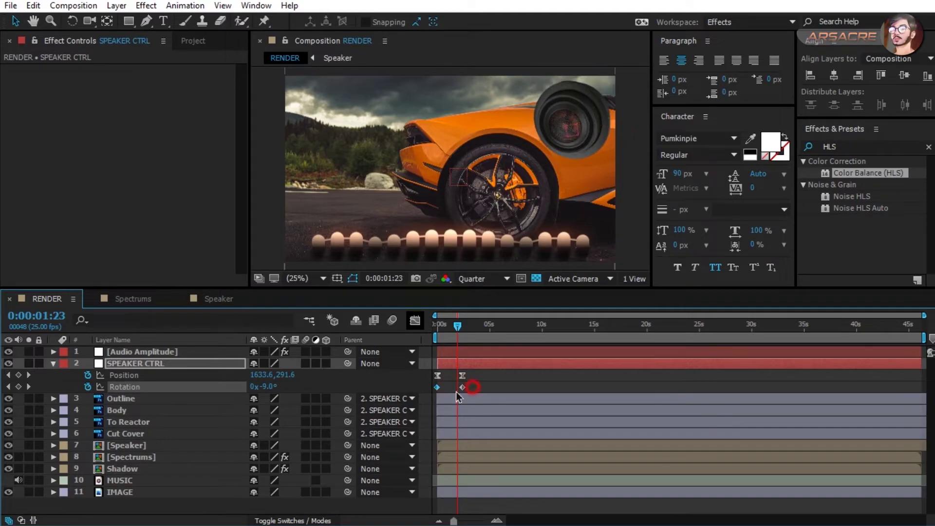
{"action": "key", "text": "Home"}
{"action": "left_click", "coordinate": [415, 320]}
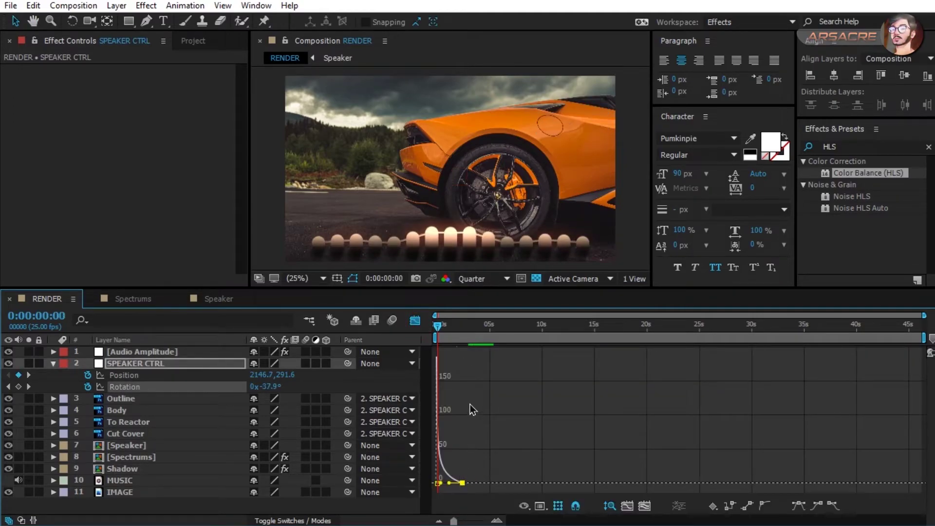
{"action": "key", "text": "space"}
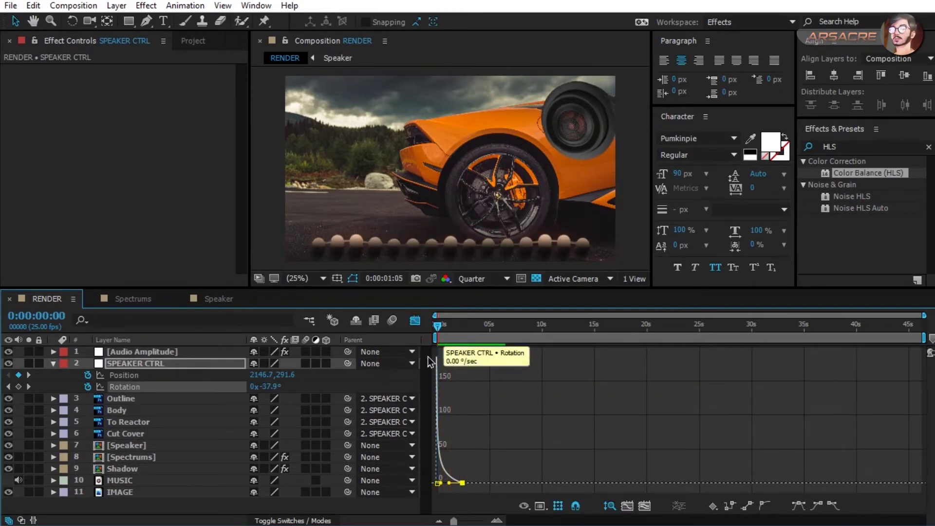
{"action": "left_click", "coordinate": [414, 320]}
{"action": "key", "text": "space"}
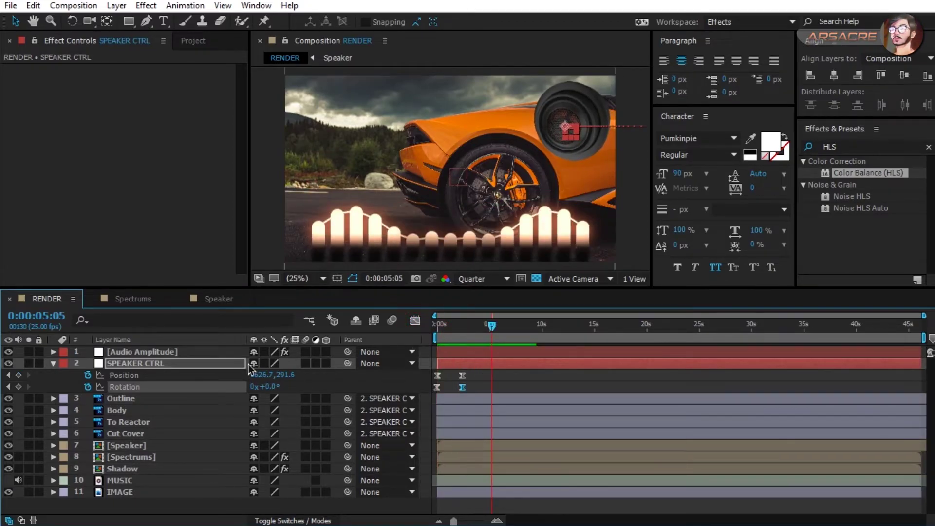
Pre-compose the layers from Audio Amplitude through Cut Cover into a new composition named Speakers.
{"action": "left_click", "coordinate": [171, 351]}
{"action": "left_click", "coordinate": [130, 434], "text": "shift"}
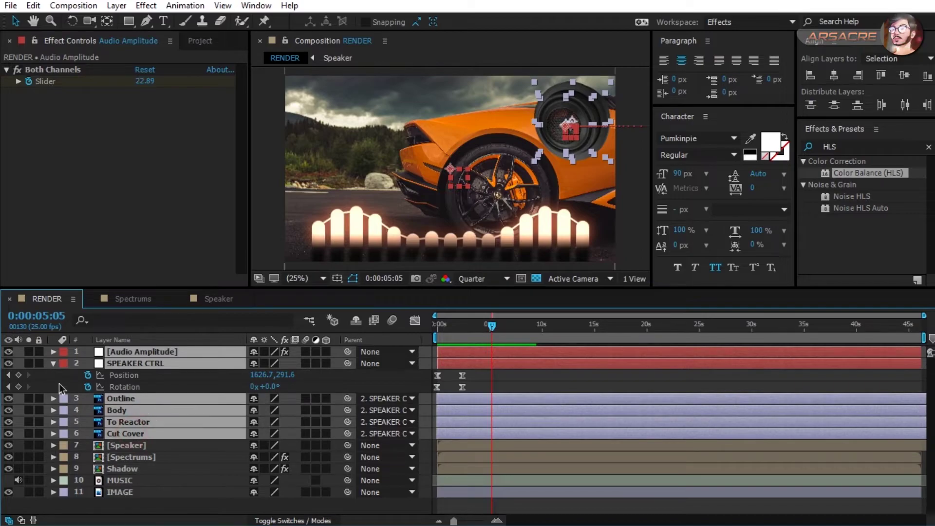
{"action": "left_click", "coordinate": [53, 363]}
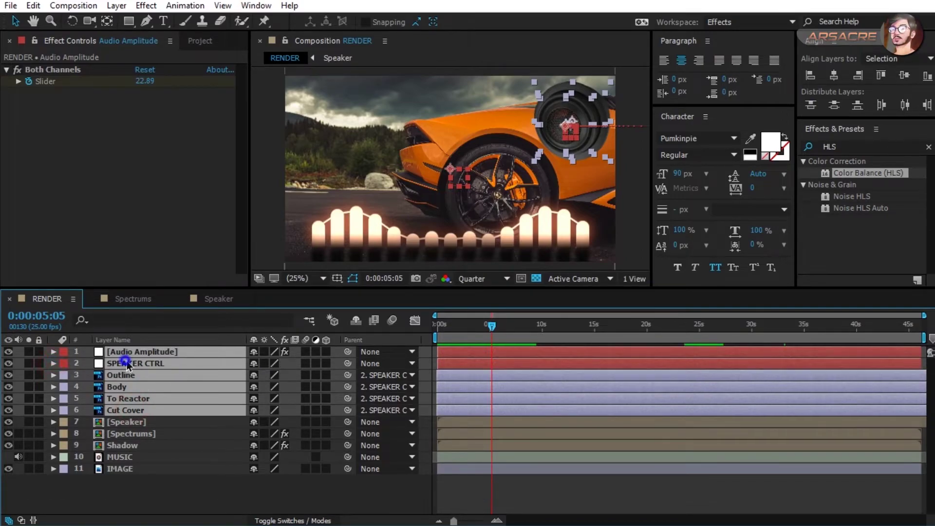
{"action": "right_click", "coordinate": [112, 375]}
{"action": "left_click", "coordinate": [185, 412]}
{"action": "type", "text": "Speakers"}
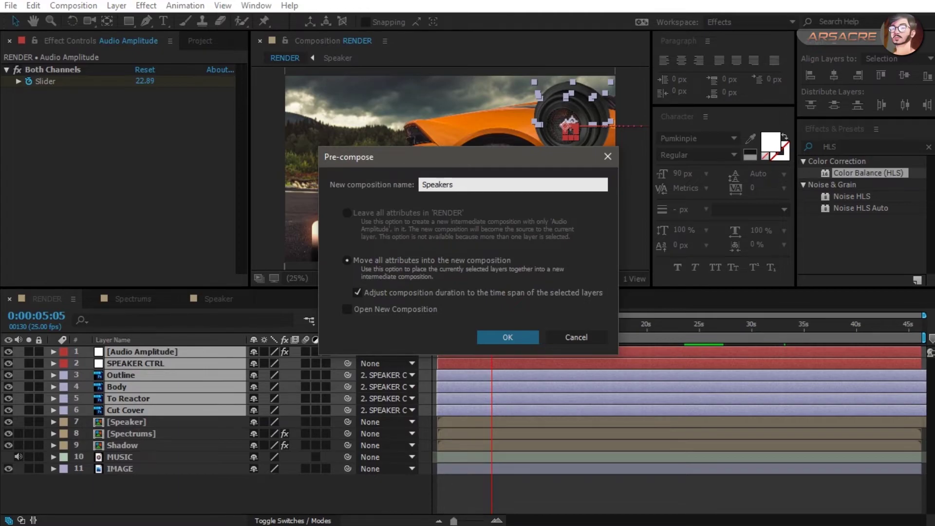
{"action": "key", "text": "Return"}
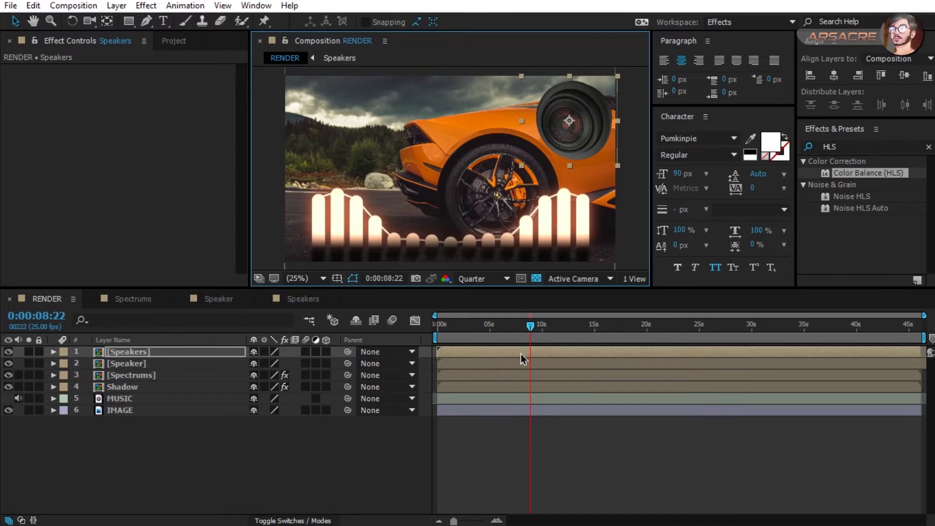
Duplicate the Speakers layer, flip the copy horizontally and place it in the upper-left corner of the car image.
{"action": "key", "text": "ctrl+d"}
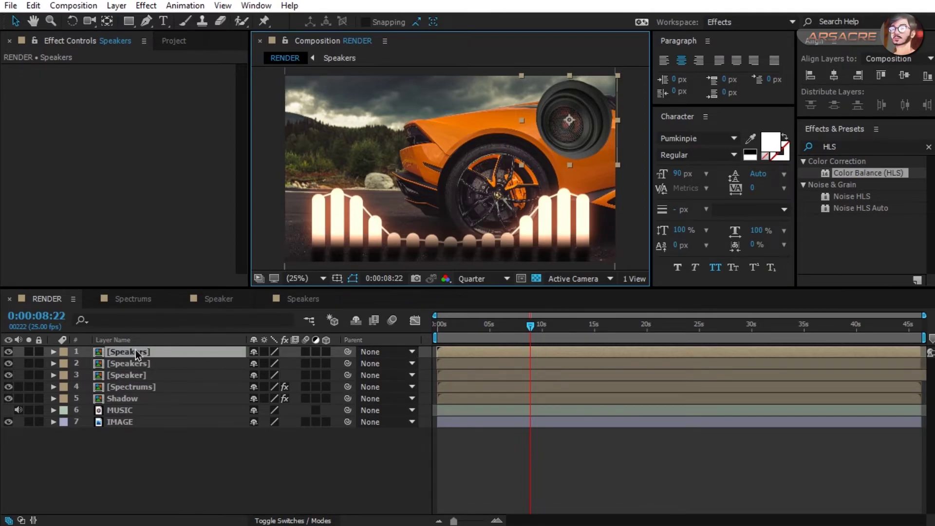
{"action": "right_click", "coordinate": [138, 354]}
{"action": "mouse_move", "coordinate": [194, 68]}
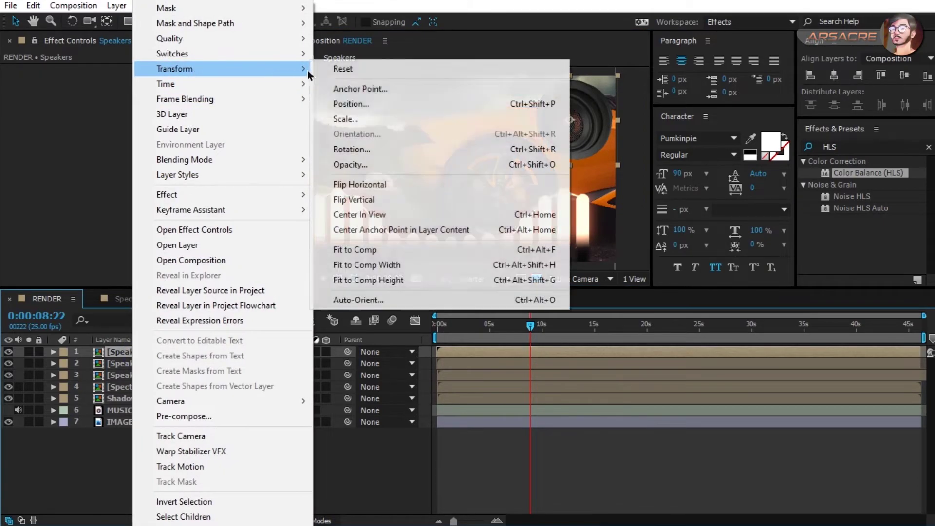
{"action": "left_click", "coordinate": [379, 182]}
{"action": "left_click_drag", "start_coordinate": [556, 129], "coordinate": [323, 132]}
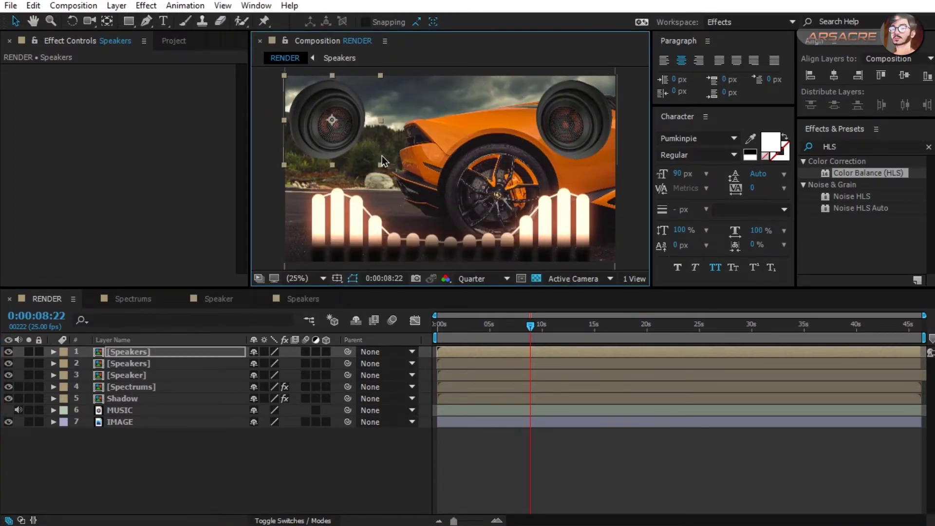
Preview the animation from the start with both speakers in place.
{"action": "left_click", "coordinate": [509, 346]}
{"action": "key", "text": "Home"}
{"action": "key", "text": "space"}
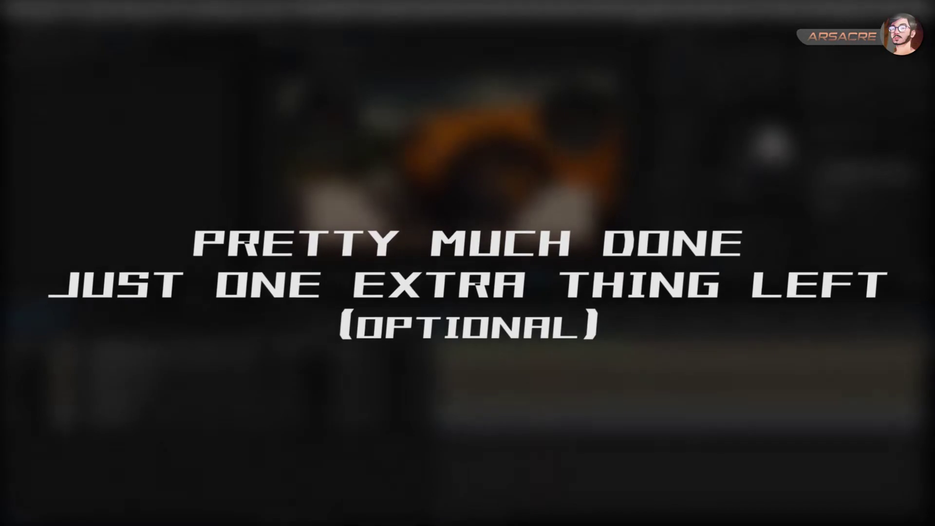
{"action": "key", "text": "space"}
Solo only the IMAGE 2 layer and switch off motion blur for the RENDER composition.
{"action": "left_click", "coordinate": [123, 440]}
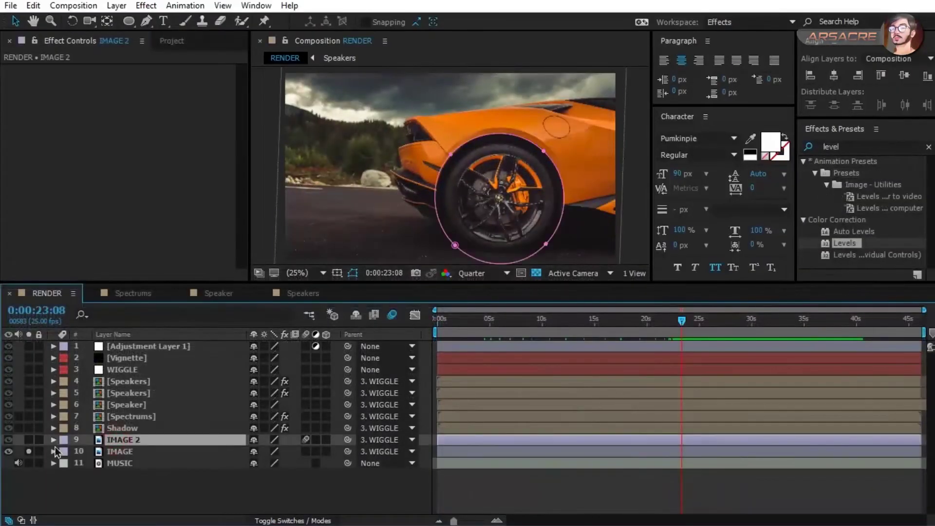
{"action": "left_click", "coordinate": [30, 440]}
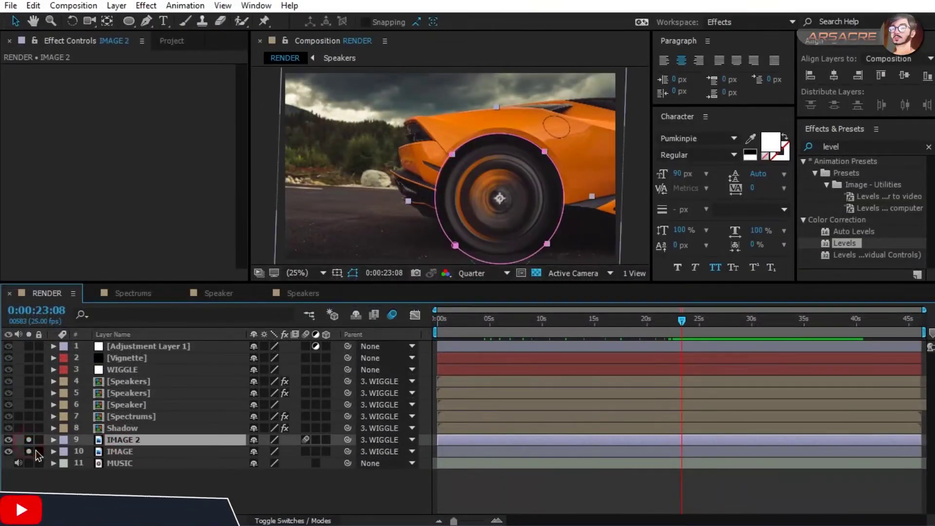
{"action": "left_click", "coordinate": [29, 440]}
{"action": "left_click", "coordinate": [392, 316]}
{"action": "left_click", "coordinate": [29, 440]}
{"action": "left_click", "coordinate": [30, 452]}
Delete the circular wheel mask from IMAGE 2 to expose the whole rotated image, and undo the deletion.
{"action": "key", "text": "m"}
{"action": "left_click", "coordinate": [116, 463]}
{"action": "key", "text": "Delete"}
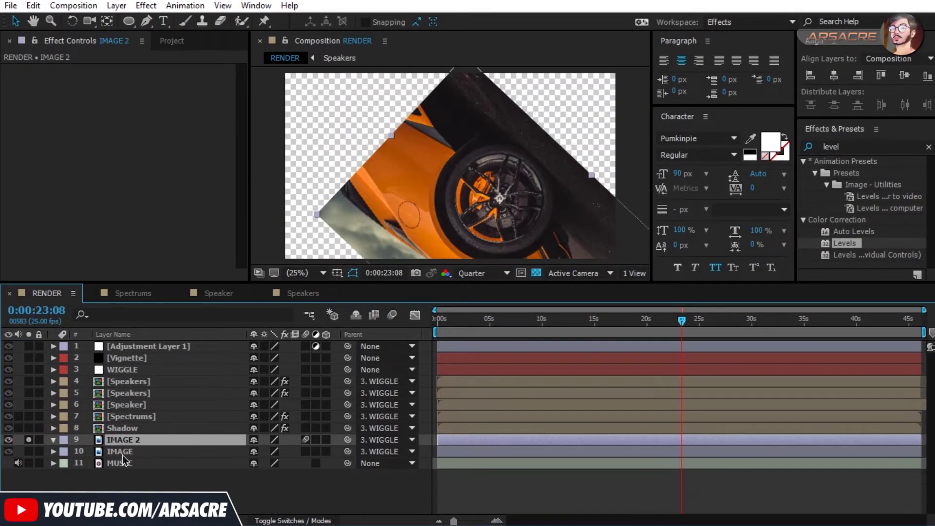
{"action": "key", "text": "ctrl+z"}
Reveal the Rotation keyframes of IMAGE 2 and solo the IMAGE layer together with it.
{"action": "left_click", "coordinate": [108, 440]}
{"action": "key", "text": "r"}
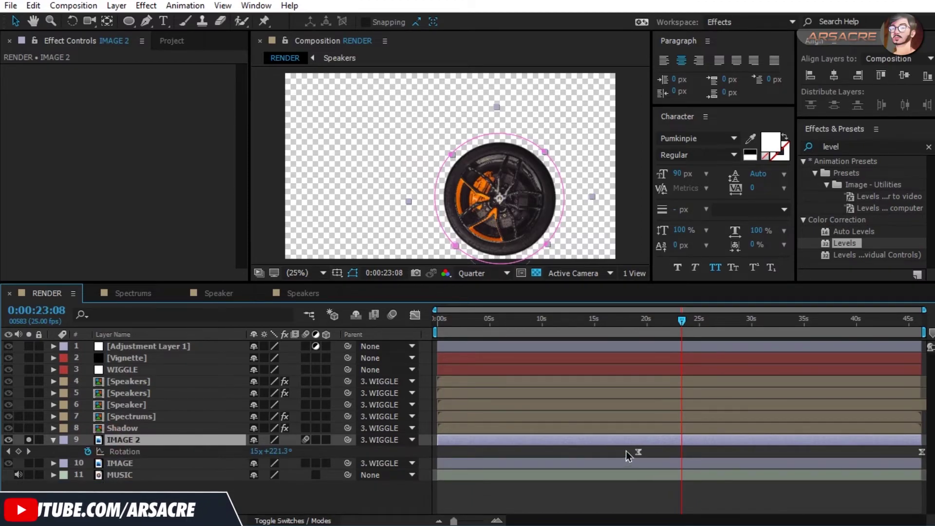
{"action": "left_click", "coordinate": [29, 462]}
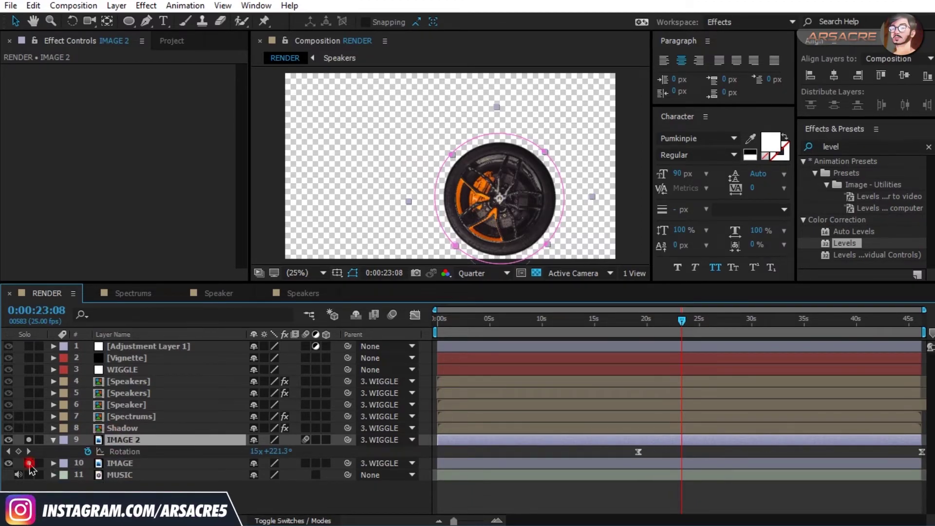
Enable motion blur for the composition and preview the spinning wheel from around 0:00:23:01 and again from 0:00:23:14.
{"action": "mouse_move", "coordinate": [672, 323]}
{"action": "left_mouse_down"}
{"action": "mouse_move", "coordinate": [695, 321]}
{"action": "mouse_move", "coordinate": [679, 322]}
{"action": "left_mouse_up"}
{"action": "left_click", "coordinate": [392, 315]}
{"action": "key", "text": "space"}
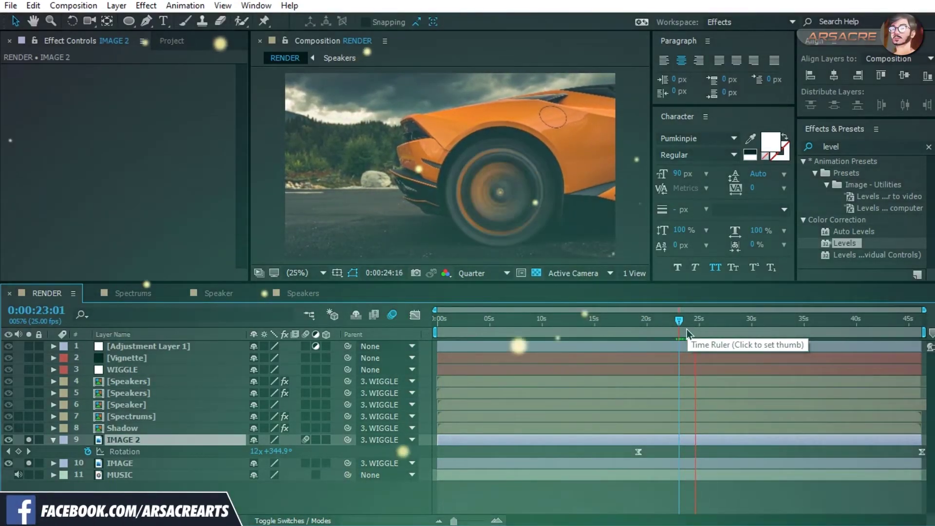
{"action": "left_click", "coordinate": [671, 333]}
{"action": "left_click_drag", "start_coordinate": [672, 329], "coordinate": [686, 328]}
{"action": "key", "text": "space"}
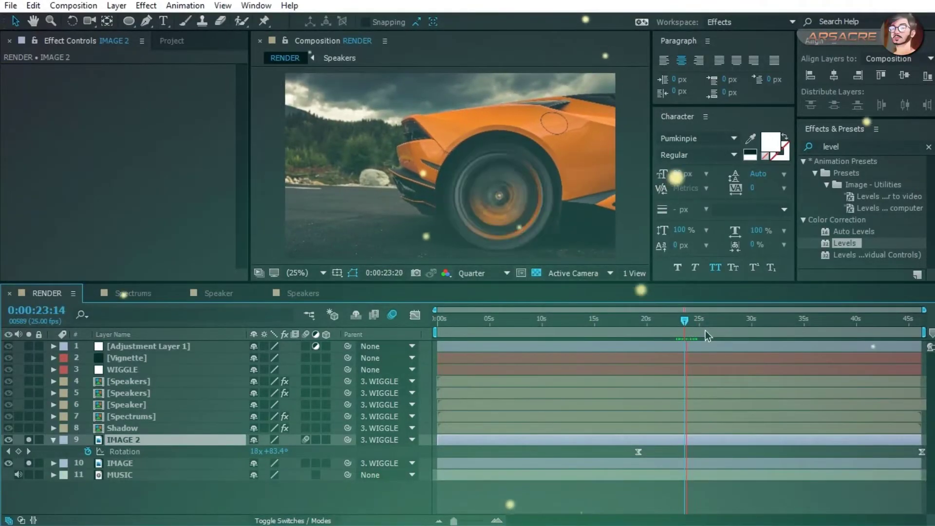